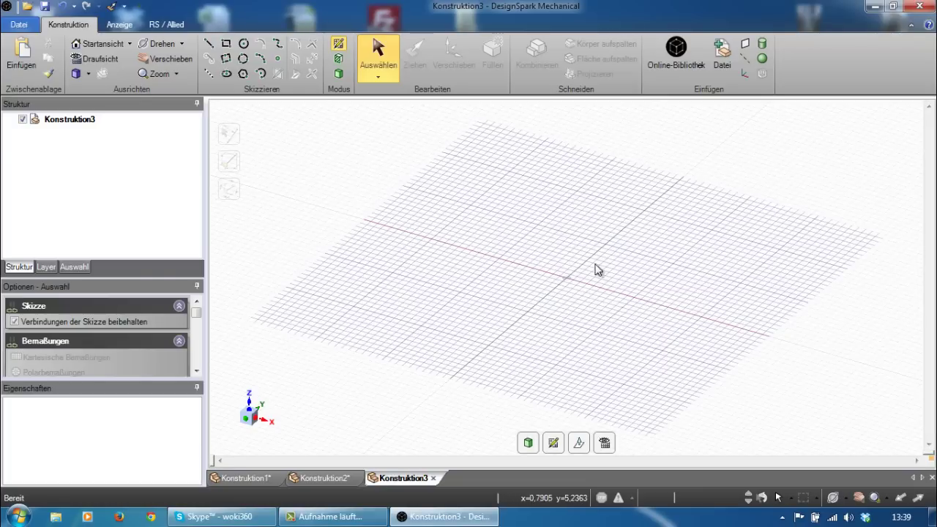
Draw a 40 mm × 20 mm rectangle on the grid.
{"action": "mouse_move", "coordinate": [674, 298]}
{"action": "middle_mouse_down"}
{"action": "mouse_move", "coordinate": [669, 283]}
{"action": "mouse_move", "coordinate": [680, 278]}
{"action": "mouse_move", "coordinate": [713, 317]}
{"action": "mouse_move", "coordinate": [728, 317]}
{"action": "mouse_move", "coordinate": [731, 308]}
{"action": "middle_mouse_up"}
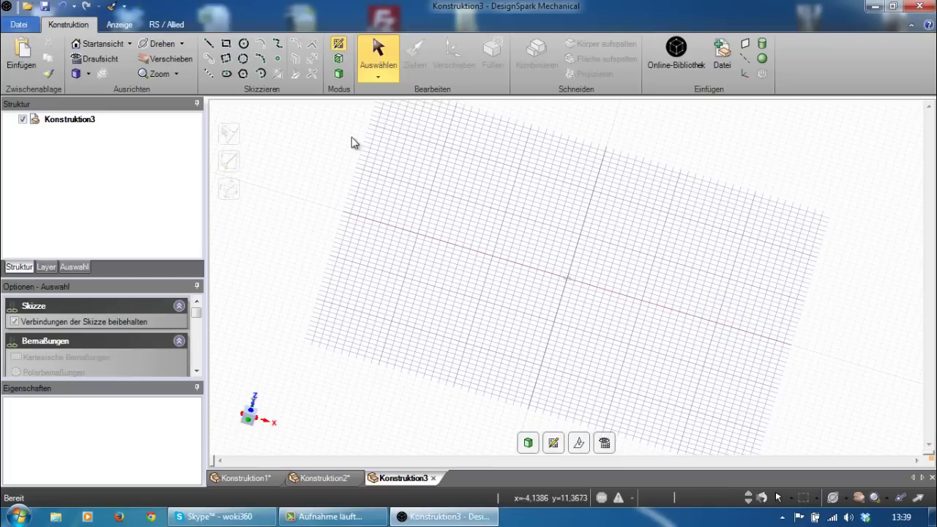
{"action": "left_click", "coordinate": [229, 45]}
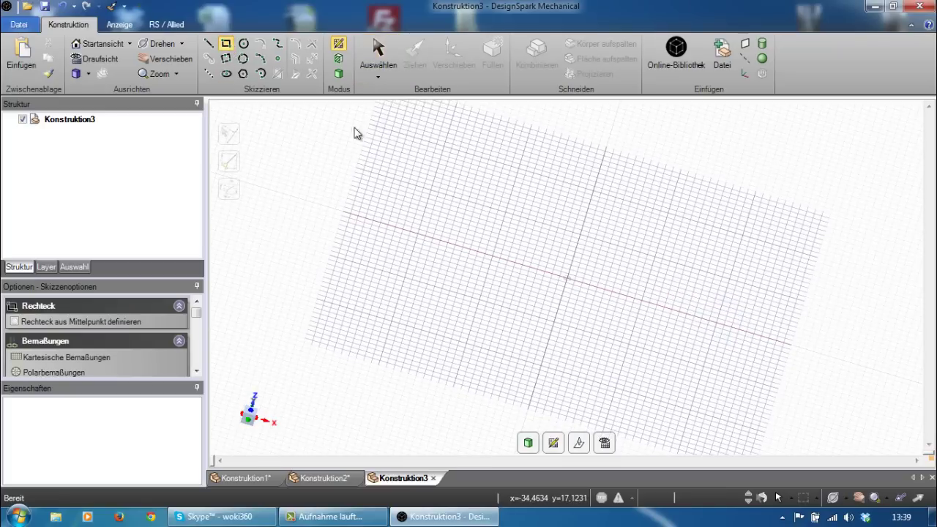
{"action": "left_click", "coordinate": [432, 191]}
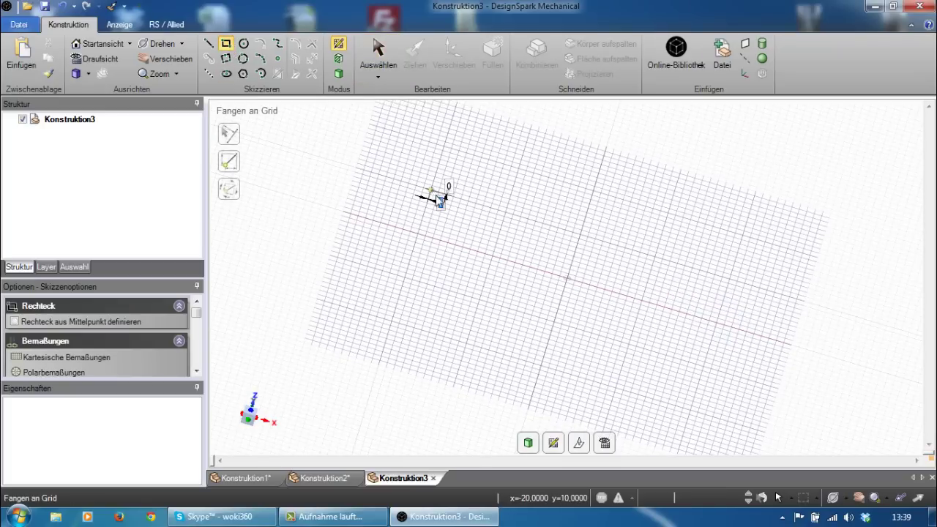
{"action": "left_click", "coordinate": [705, 371]}
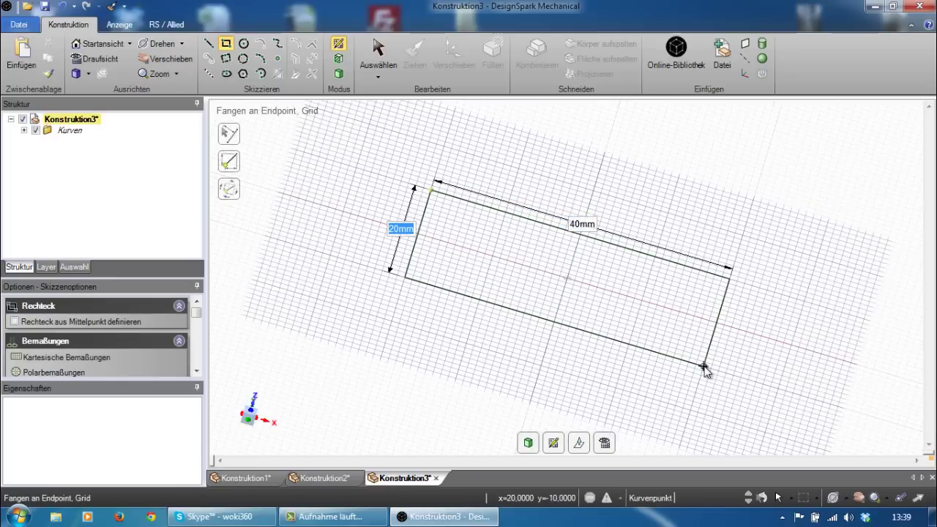
{"action": "mouse_move", "coordinate": [676, 328]}
{"action": "middle_mouse_down"}
{"action": "mouse_move", "coordinate": [691, 310]}
{"action": "mouse_move", "coordinate": [673, 280]}
{"action": "mouse_move", "coordinate": [628, 271]}
{"action": "mouse_move", "coordinate": [623, 293]}
{"action": "middle_mouse_up"}
{"action": "middle_click_drag", "start_coordinate": [583, 364], "coordinate": [610, 364]}
Turn the rectangle into a surface and pull it upward into a solid box.
{"action": "left_click", "coordinate": [336, 74]}
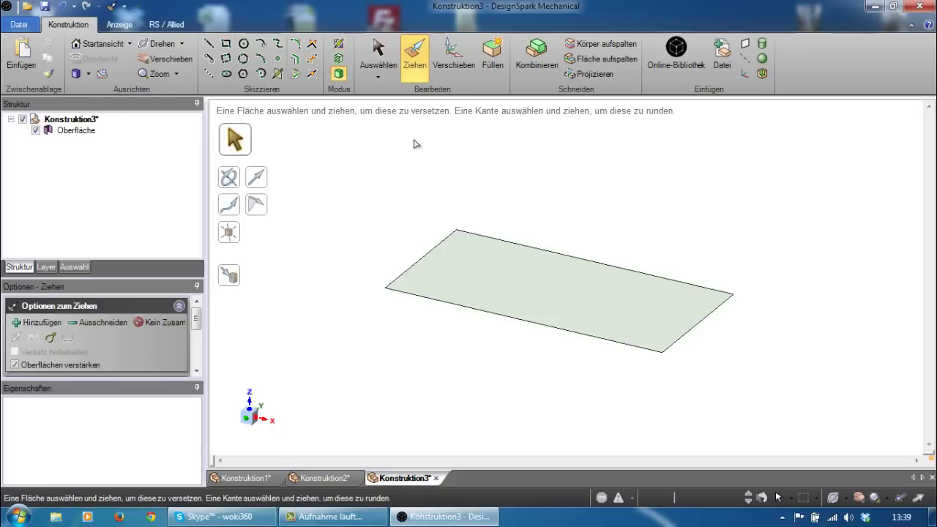
{"action": "left_click", "coordinate": [543, 283]}
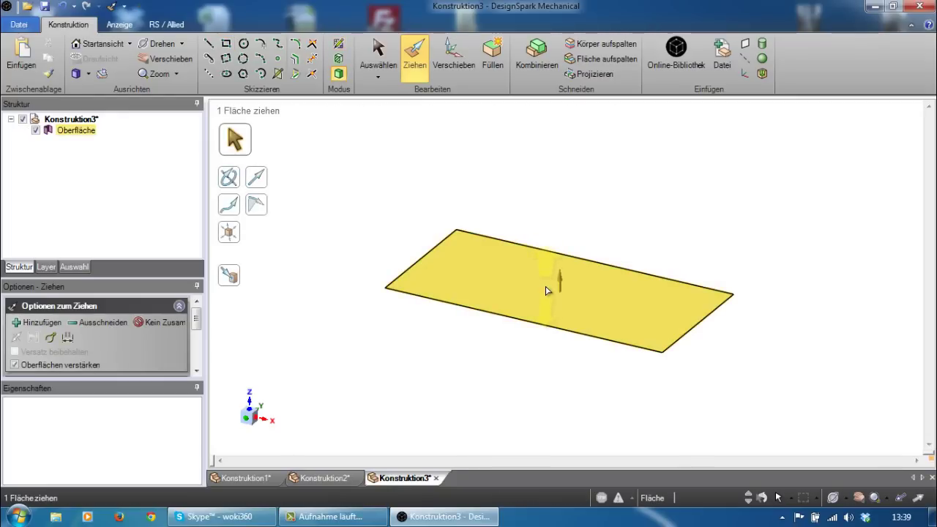
{"action": "left_click_drag", "start_coordinate": [545, 290], "coordinate": [544, 233]}
{"action": "left_click", "coordinate": [385, 309]}
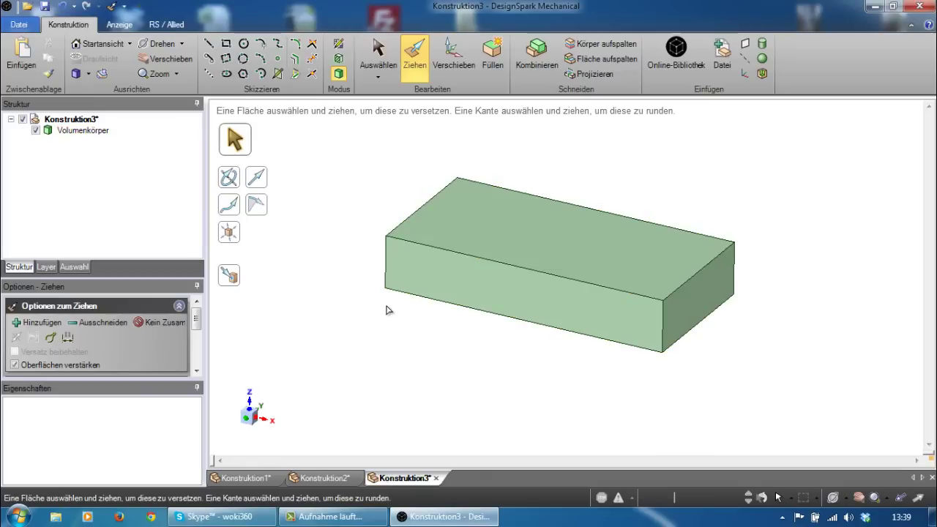
{"action": "mouse_move", "coordinate": [385, 310]}
{"action": "middle_mouse_down"}
{"action": "mouse_move", "coordinate": [472, 348]}
{"action": "mouse_move", "coordinate": [443, 334]}
{"action": "mouse_move", "coordinate": [495, 318]}
{"action": "mouse_move", "coordinate": [484, 322]}
{"action": "mouse_move", "coordinate": [502, 327]}
{"action": "mouse_move", "coordinate": [479, 327]}
{"action": "mouse_move", "coordinate": [492, 312]}
{"action": "mouse_move", "coordinate": [476, 309]}
{"action": "mouse_move", "coordinate": [478, 329]}
{"action": "mouse_move", "coordinate": [558, 386]}
{"action": "mouse_move", "coordinate": [502, 334]}
{"action": "mouse_move", "coordinate": [444, 308]}
{"action": "middle_mouse_up"}
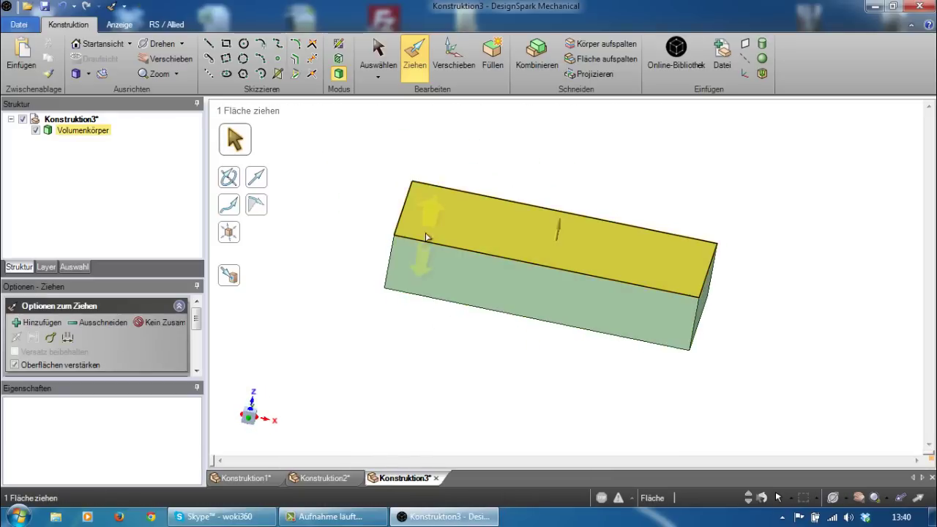
{"action": "middle_click_drag", "start_coordinate": [540, 243], "coordinate": [521, 287]}
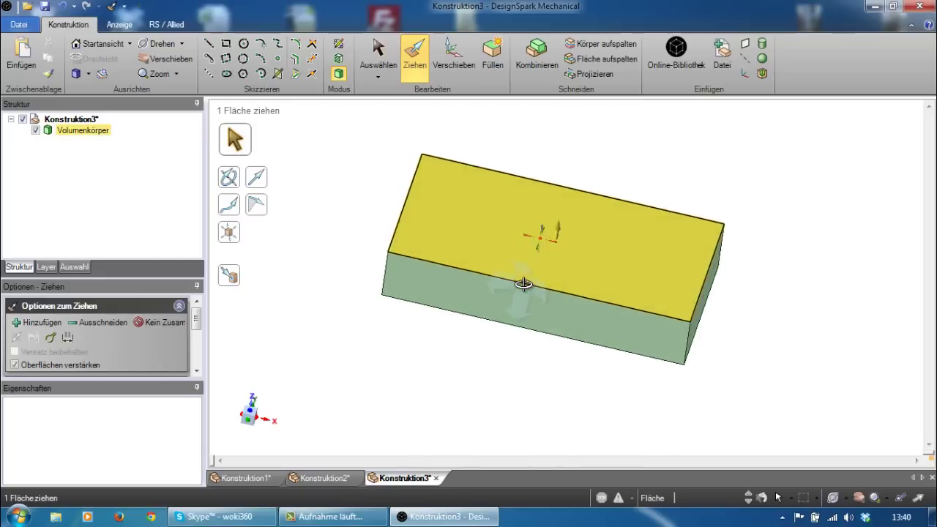
Sketch on the box's top face and draw the first two front-to-back lines.
{"action": "left_click", "coordinate": [211, 45]}
{"action": "left_click", "coordinate": [566, 218]}
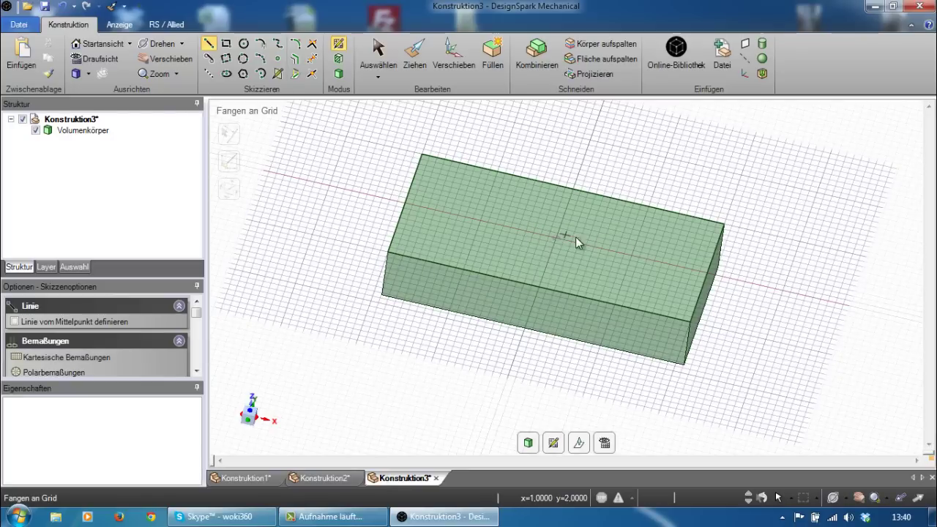
{"action": "left_click", "coordinate": [521, 177]}
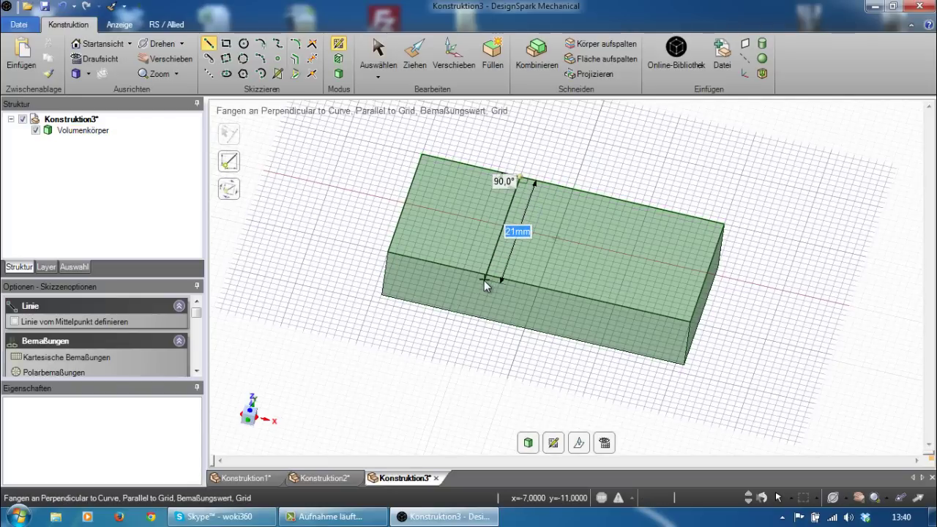
{"action": "left_click", "coordinate": [486, 275]}
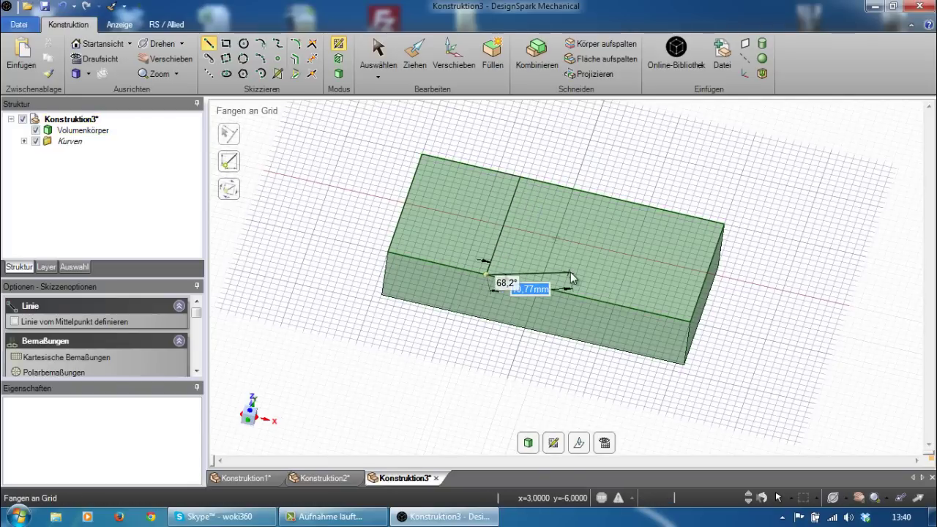
{"action": "left_click", "coordinate": [605, 299]}
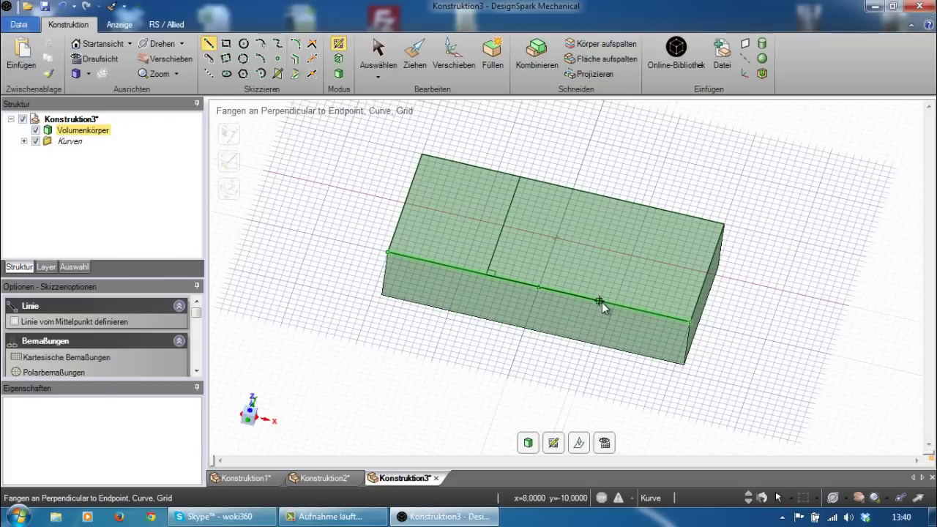
{"action": "left_click", "coordinate": [601, 302]}
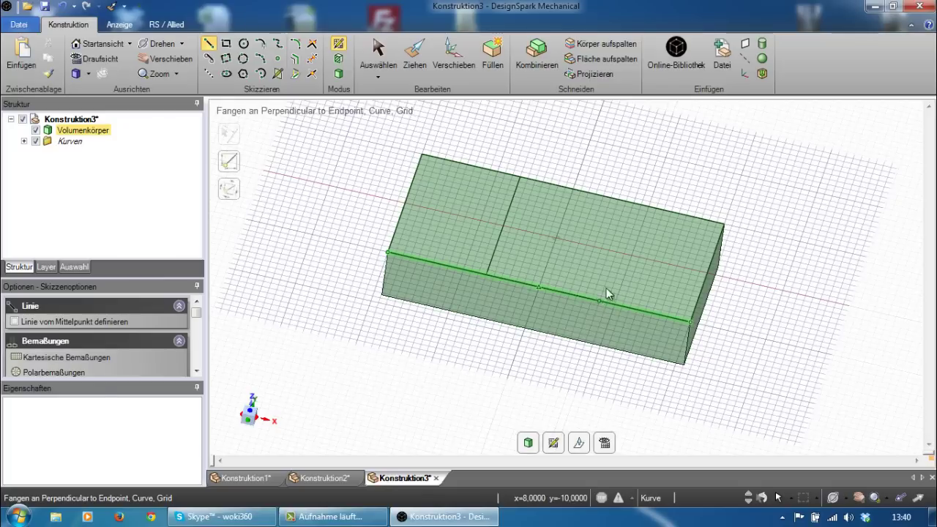
{"action": "left_click", "coordinate": [634, 205]}
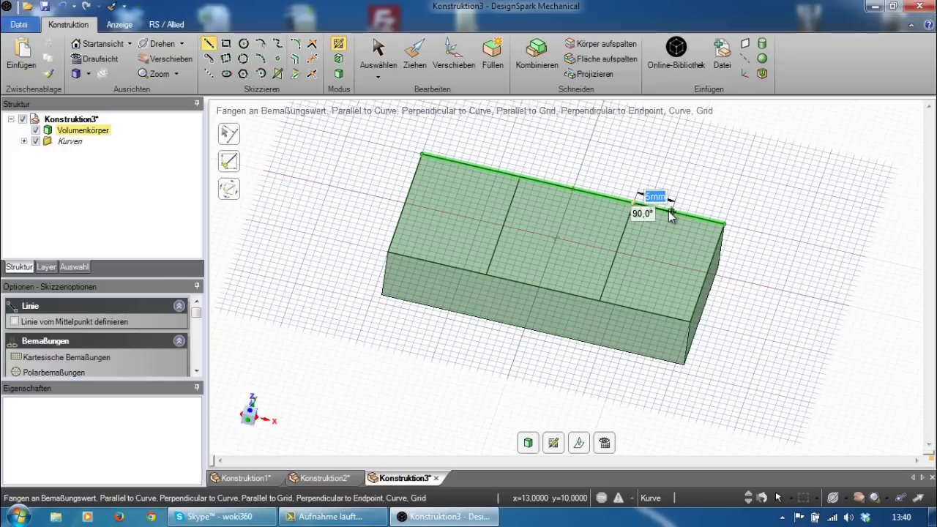
{"action": "key", "text": "Escape"}
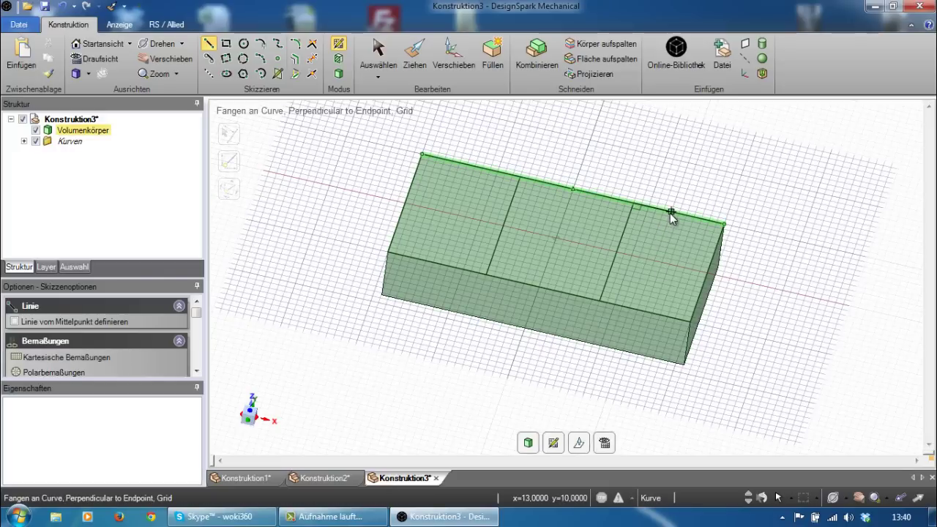
Draw the third and fourth front-to-back lines across the top face.
{"action": "left_click", "coordinate": [670, 213]}
{"action": "left_click", "coordinate": [639, 309]}
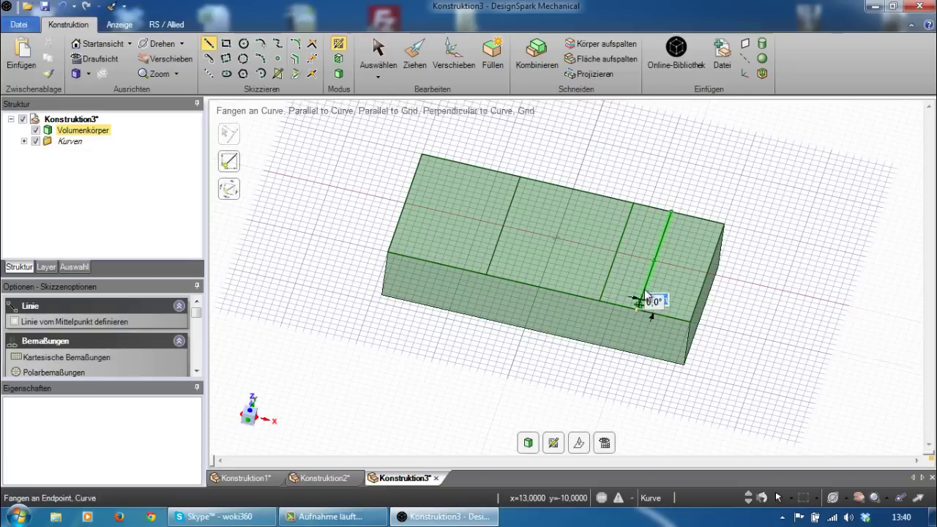
{"action": "key", "text": "Escape"}
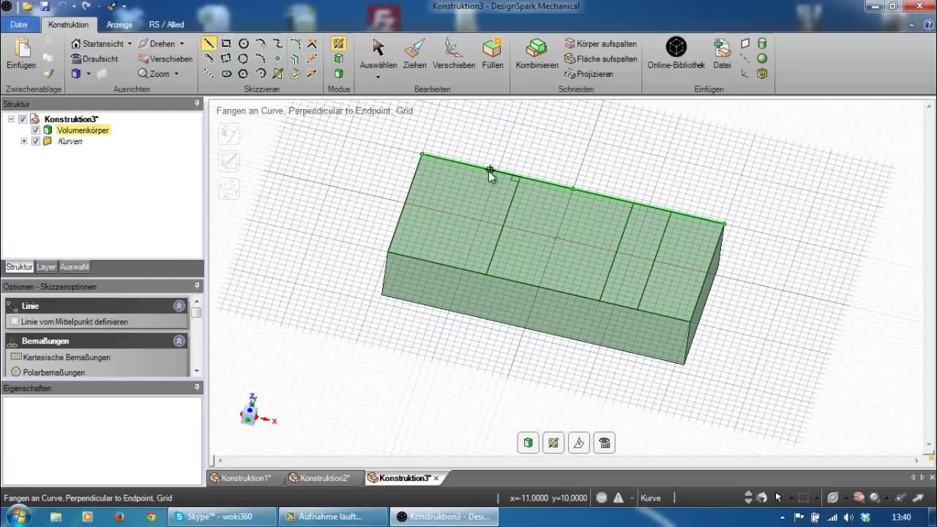
{"action": "left_click", "coordinate": [488, 171]}
{"action": "left_click", "coordinate": [455, 265]}
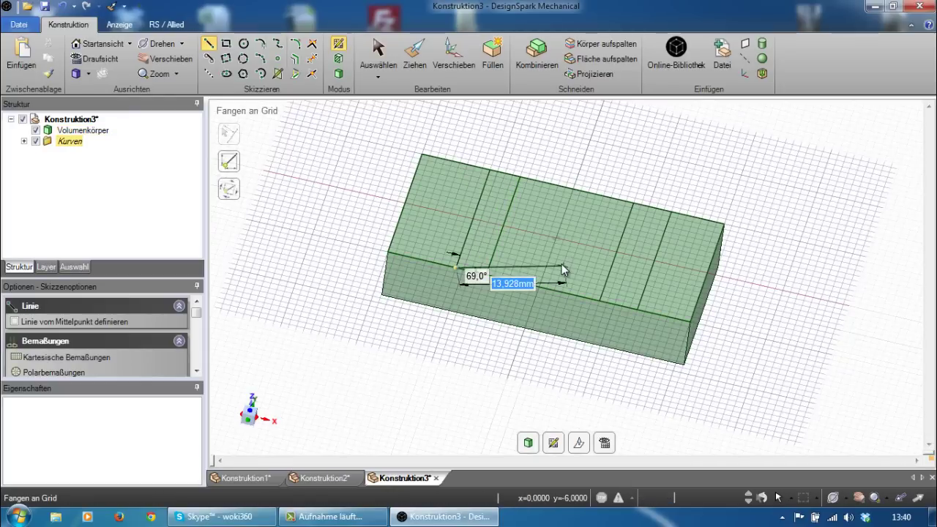
{"action": "key", "text": "Escape"}
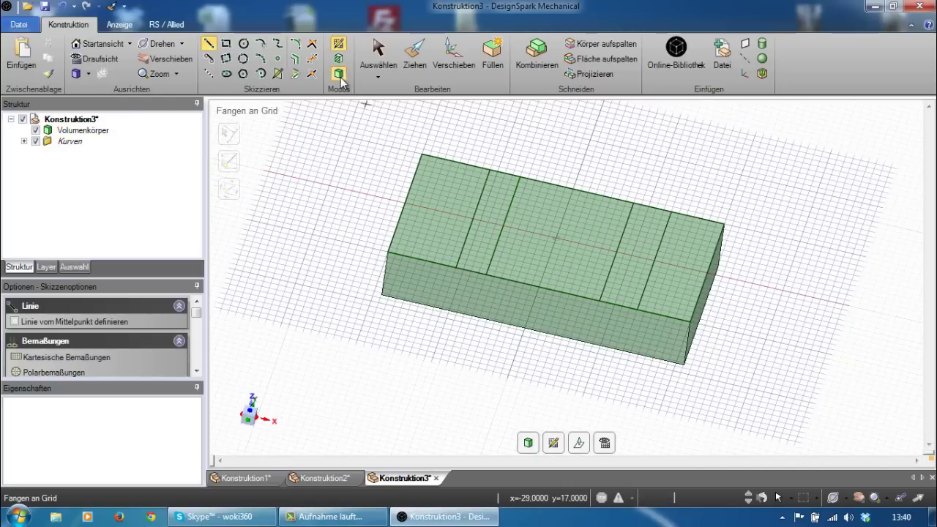
{"action": "left_click", "coordinate": [338, 74]}
{"action": "left_click", "coordinate": [600, 257]}
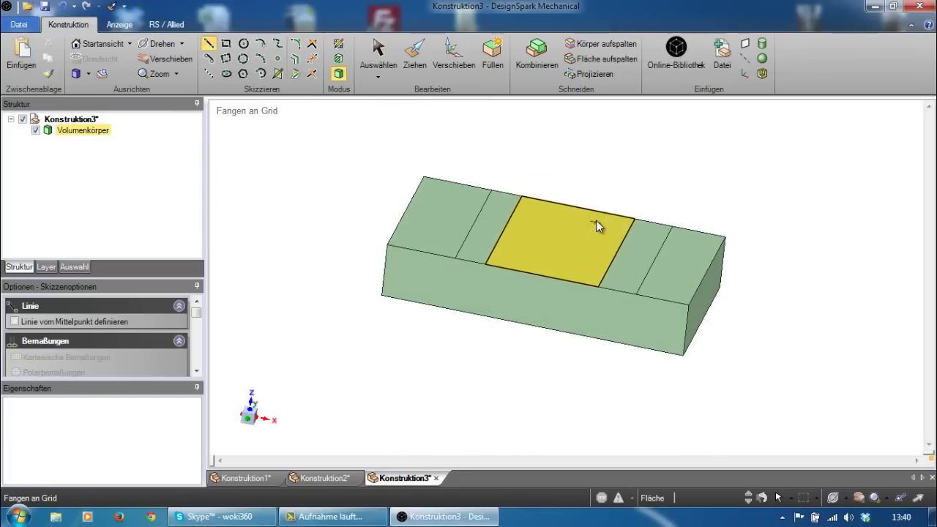
{"action": "key", "text": "Escape"}
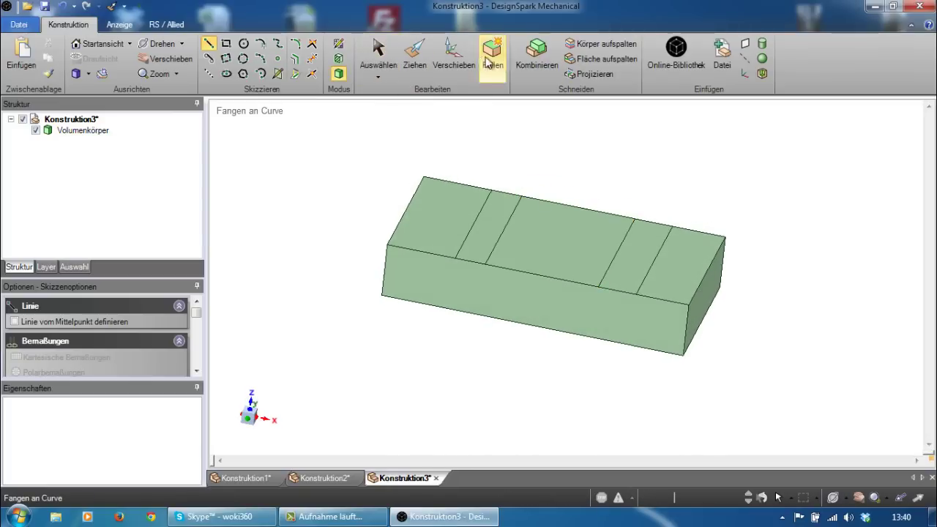
{"action": "left_click", "coordinate": [453, 50]}
{"action": "left_click", "coordinate": [564, 240]}
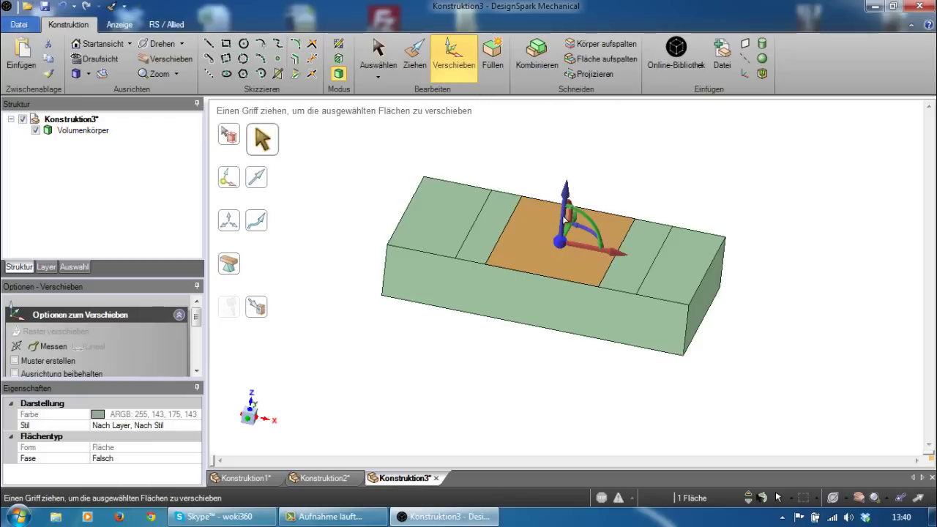
{"action": "left_click_drag", "start_coordinate": [565, 192], "coordinate": [583, 132]}
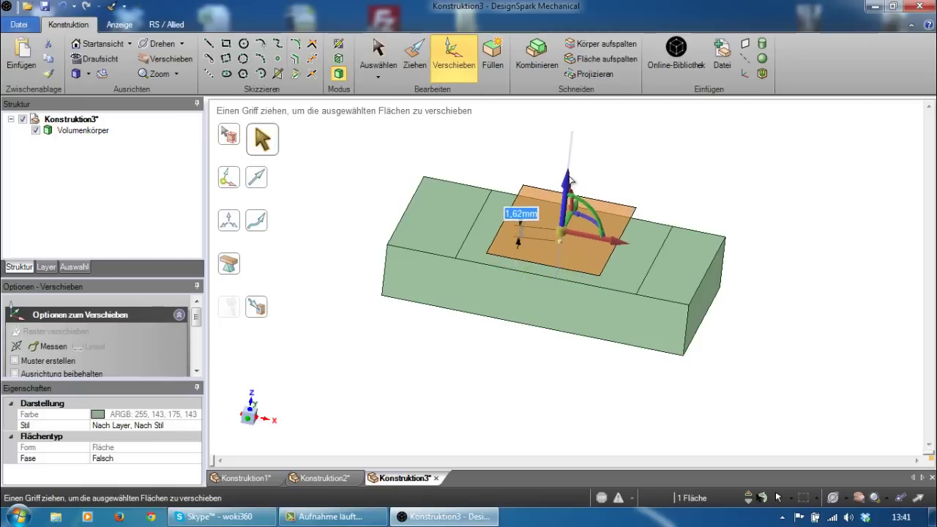
{"action": "left_click", "coordinate": [611, 295]}
{"action": "mouse_move", "coordinate": [631, 285]}
{"action": "middle_mouse_down"}
{"action": "mouse_move", "coordinate": [676, 289]}
{"action": "mouse_move", "coordinate": [585, 273]}
{"action": "middle_mouse_up"}
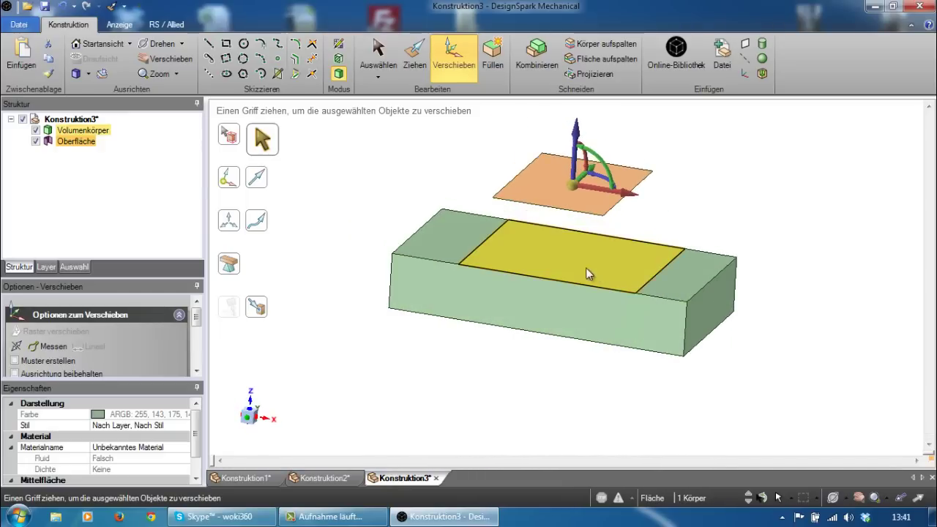
{"action": "left_click", "coordinate": [574, 254]}
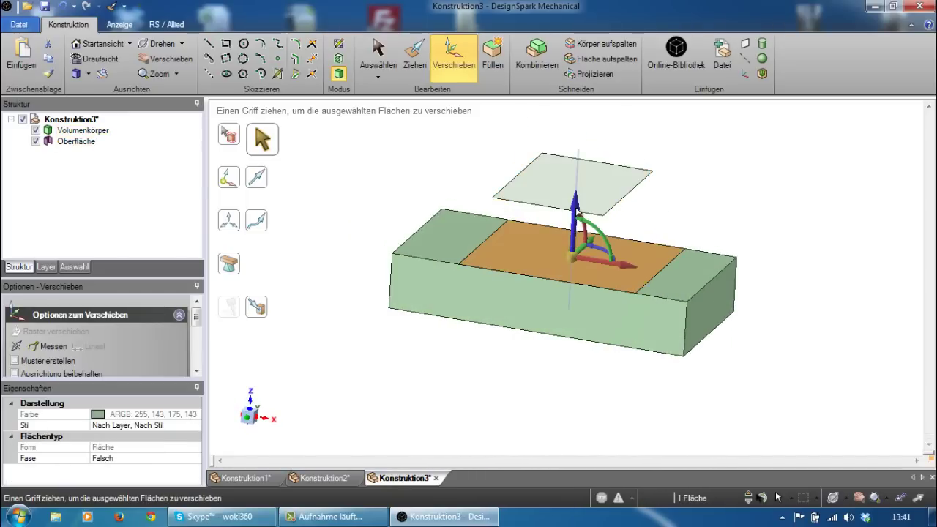
{"action": "left_click_drag", "start_coordinate": [578, 212], "coordinate": [578, 175]}
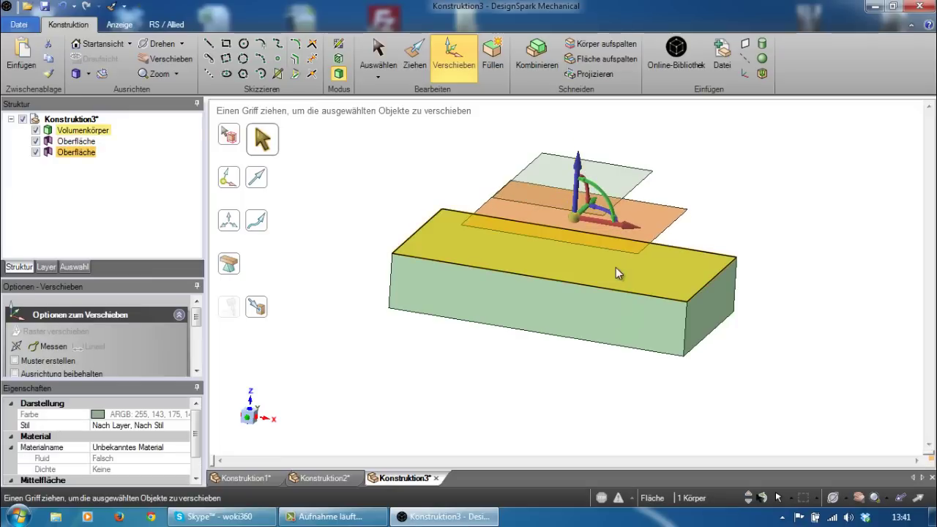
{"action": "key", "text": "ctrl"}
{"action": "key", "text": "ctrl+z"}
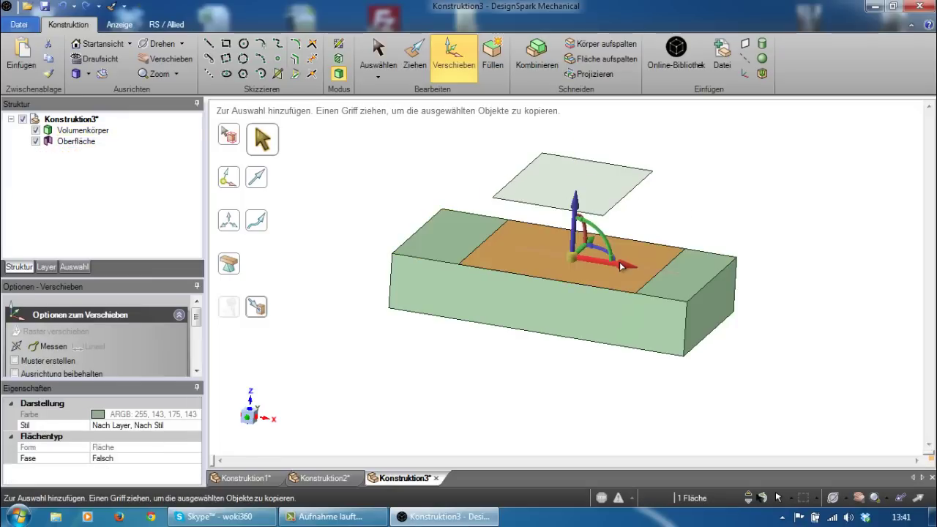
{"action": "key", "text": "ctrl+z"}
{"action": "key", "text": "ctrl+z"}
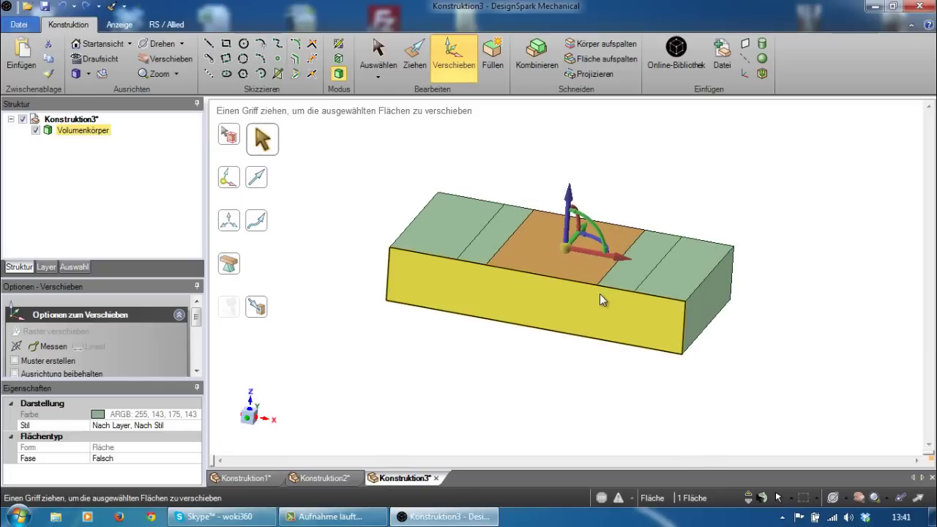
{"action": "key", "text": "k"}
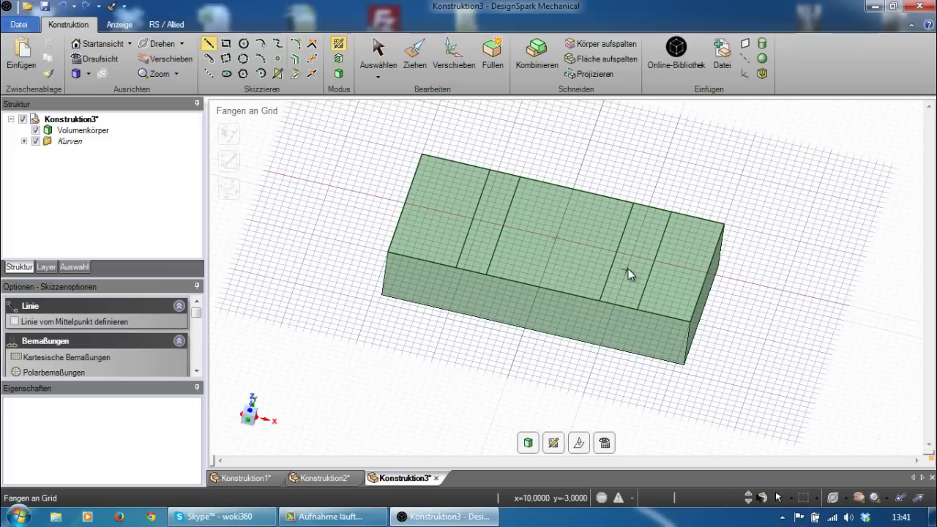
Undo the four dividing lines and sketch a 20 mm × 20 mm square across the top face instead.
{"action": "key", "text": "ctrl+z"}
{"action": "key", "text": "ctrl+z"}
{"action": "key", "text": "ctrl+z"}
{"action": "key", "text": "ctrl+z"}
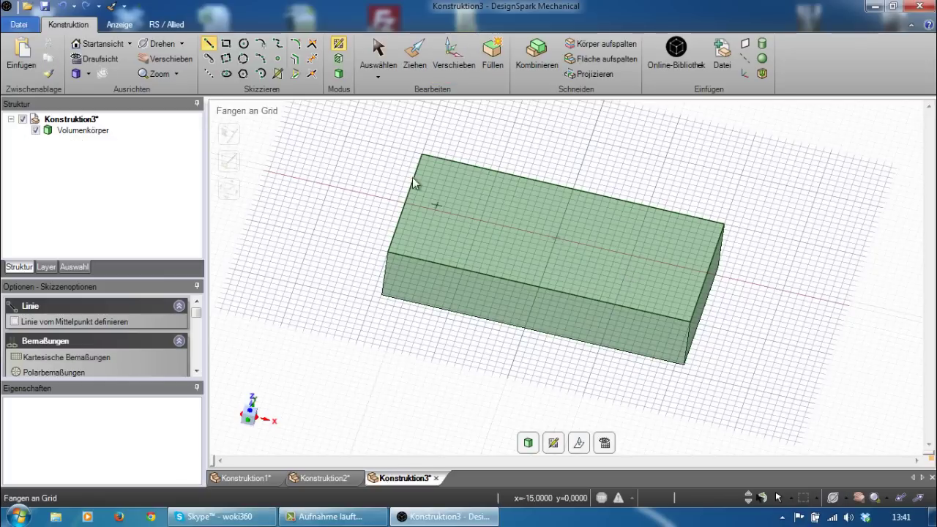
{"action": "left_click", "coordinate": [228, 44]}
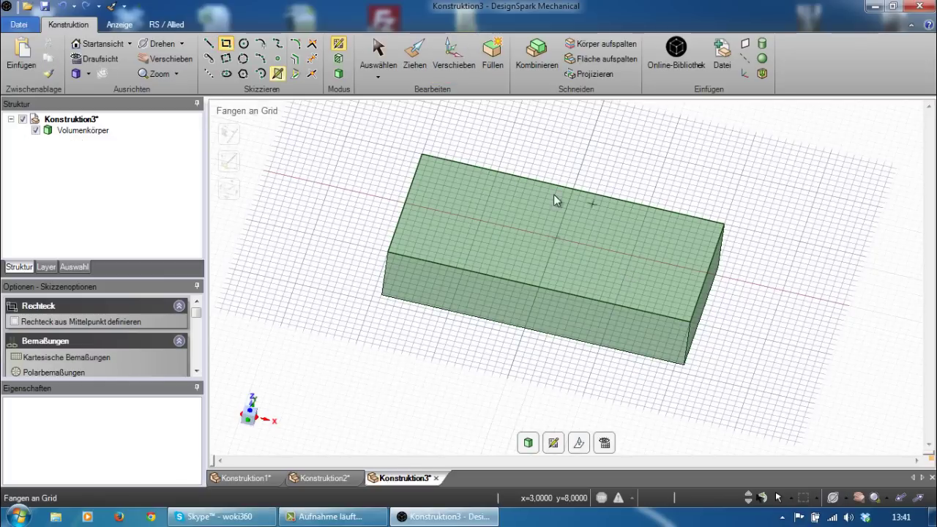
{"action": "left_click", "coordinate": [504, 173]}
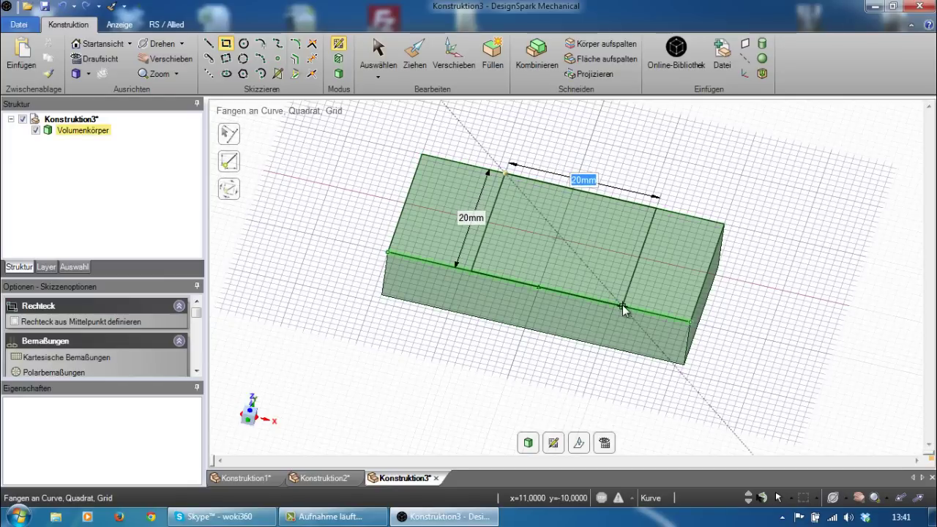
{"action": "left_click", "coordinate": [623, 306]}
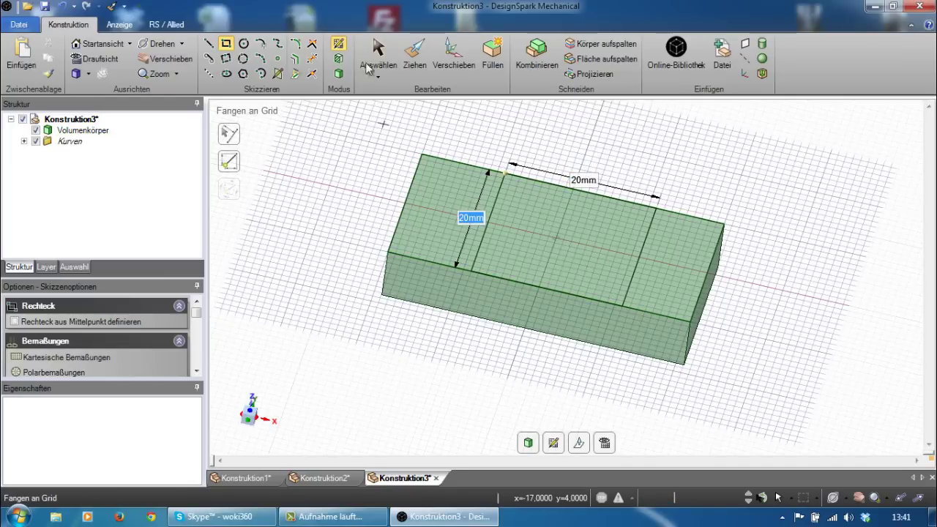
{"action": "left_click", "coordinate": [338, 73]}
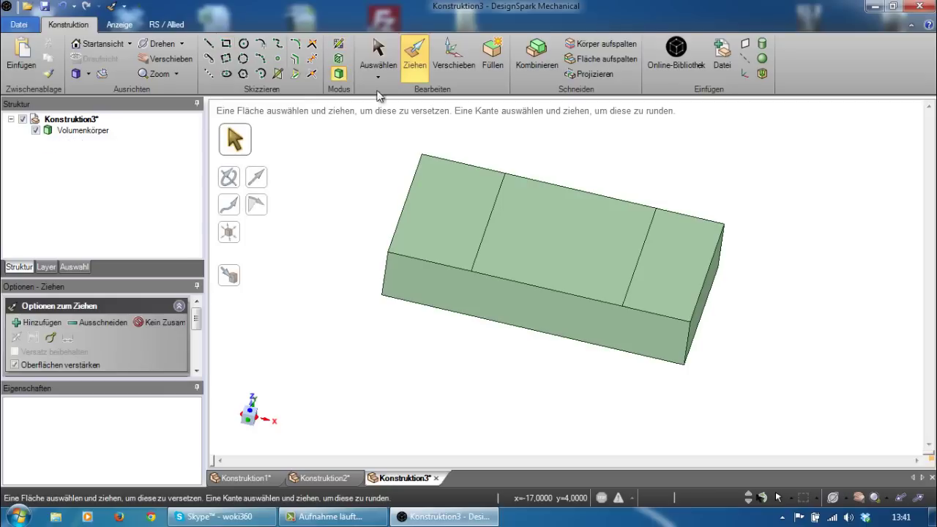
Pull the middle square section of the top face upward into a raised cabin block.
{"action": "left_click", "coordinate": [644, 235]}
{"action": "left_click", "coordinate": [557, 261]}
{"action": "mouse_move", "coordinate": [557, 261]}
{"action": "left_mouse_down"}
{"action": "mouse_move", "coordinate": [563, 217]}
{"action": "mouse_move", "coordinate": [538, 204]}
{"action": "left_mouse_up"}
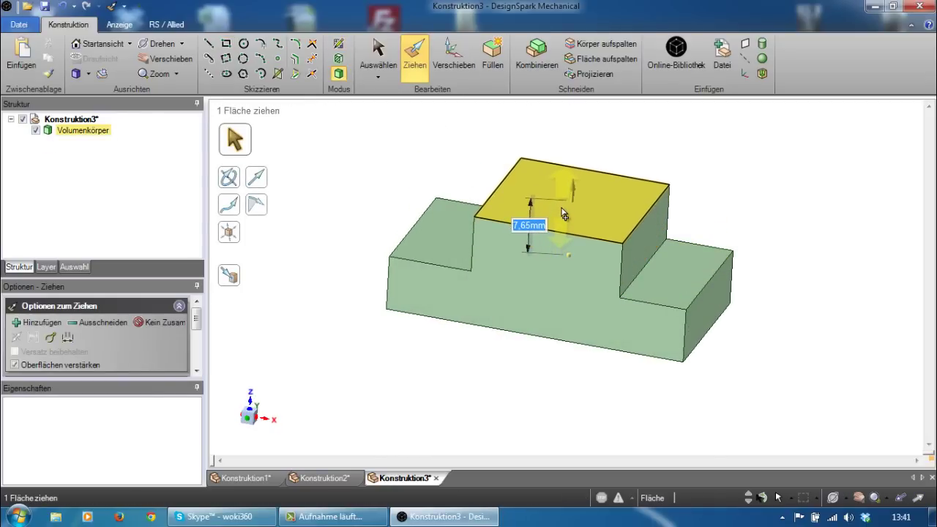
{"action": "mouse_move", "coordinate": [623, 256]}
{"action": "middle_mouse_down"}
{"action": "mouse_move", "coordinate": [737, 300]}
{"action": "mouse_move", "coordinate": [688, 291]}
{"action": "middle_mouse_up"}
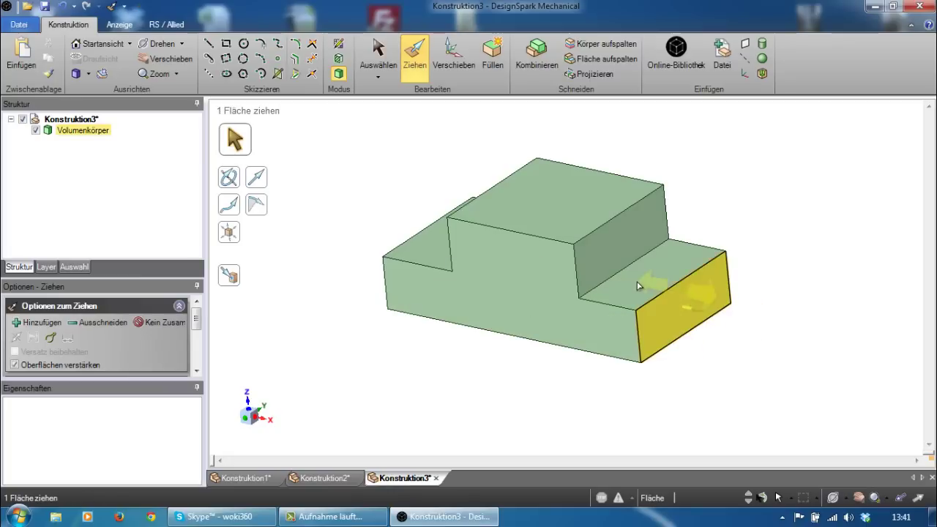
{"action": "left_click", "coordinate": [628, 269]}
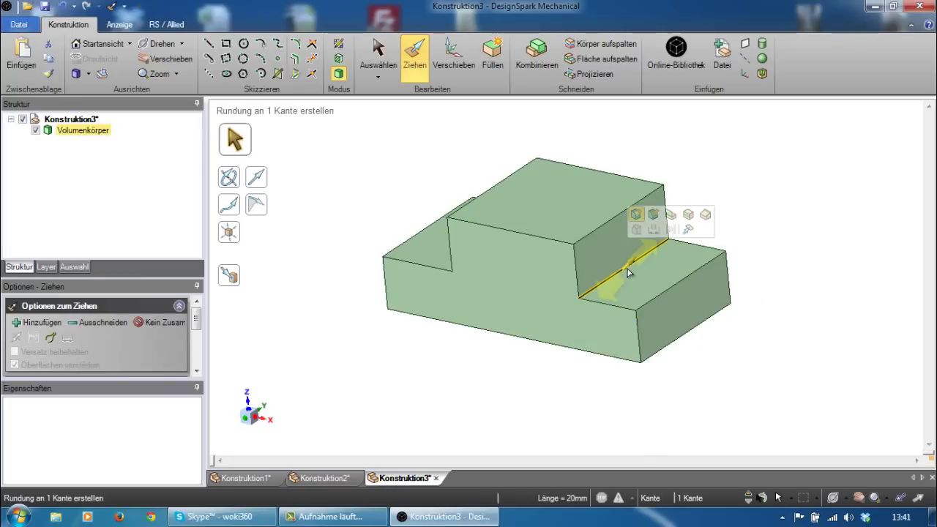
Move the cabin's front and rear edges to slant both cabin faces.
{"action": "left_click", "coordinate": [453, 55]}
{"action": "middle_click_drag", "start_coordinate": [603, 304], "coordinate": [681, 324]}
{"action": "left_click_drag", "start_coordinate": [554, 263], "coordinate": [580, 275]}
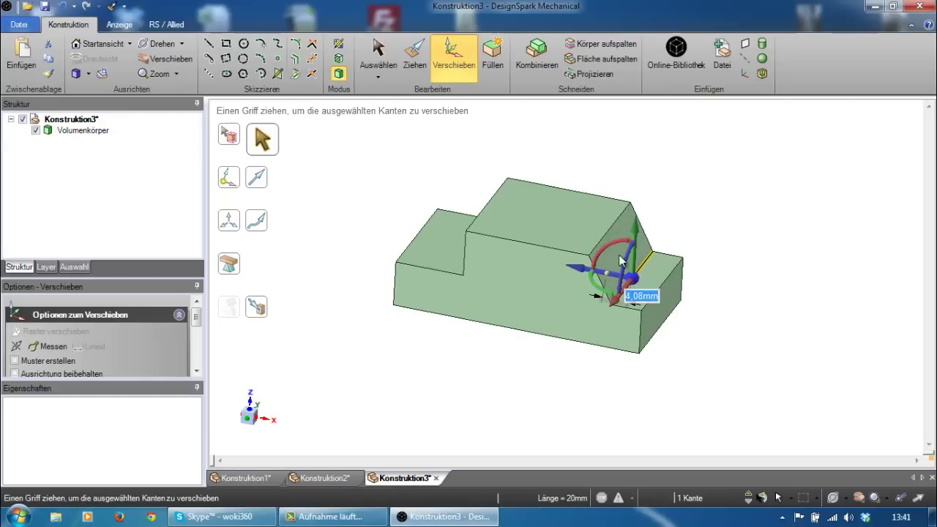
{"action": "left_click_drag", "start_coordinate": [635, 230], "coordinate": [636, 221]}
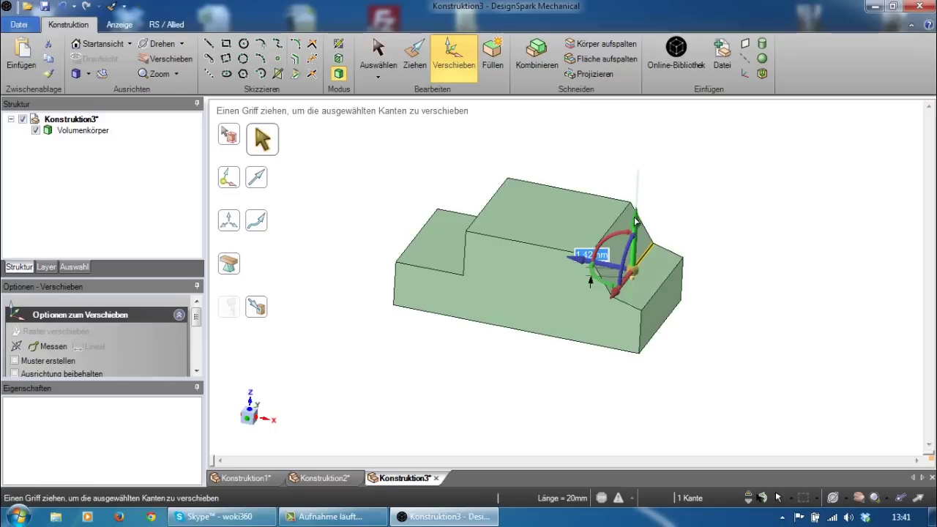
{"action": "mouse_move", "coordinate": [636, 221]}
{"action": "middle_mouse_down"}
{"action": "mouse_move", "coordinate": [503, 325]}
{"action": "mouse_move", "coordinate": [555, 317]}
{"action": "mouse_move", "coordinate": [460, 242]}
{"action": "middle_mouse_up"}
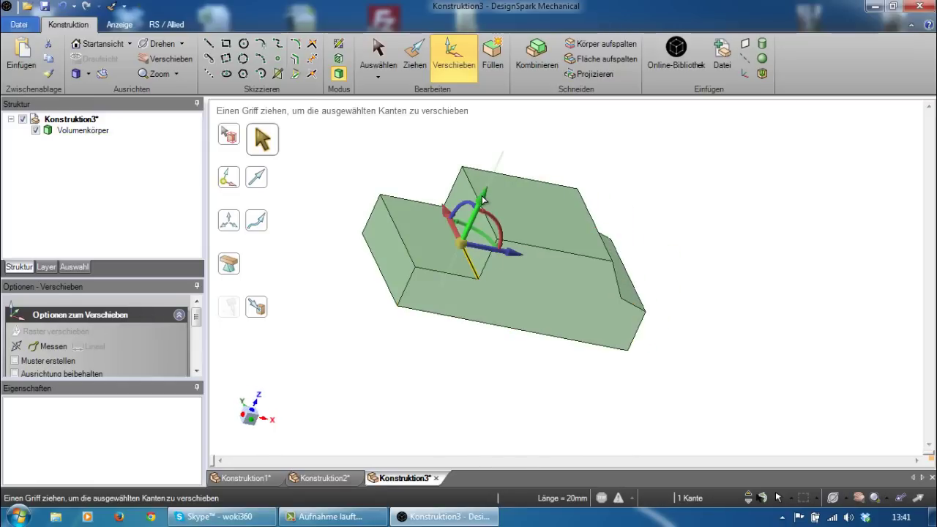
{"action": "left_click_drag", "start_coordinate": [486, 200], "coordinate": [530, 268]}
{"action": "middle_click_drag", "start_coordinate": [529, 268], "coordinate": [523, 257]}
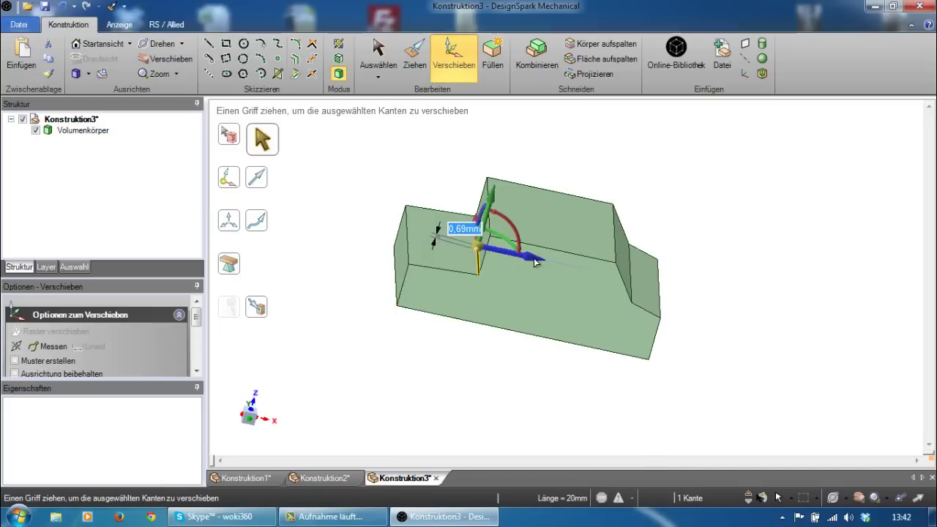
{"action": "left_click_drag", "start_coordinate": [535, 262], "coordinate": [496, 252]}
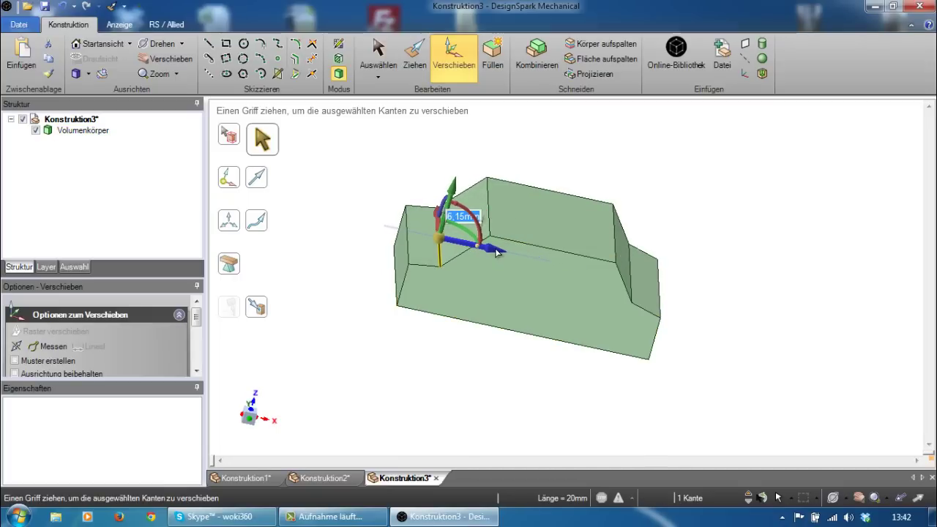
Extend the lower body's left end face outward and nudge its vertical edge.
{"action": "left_click", "coordinate": [403, 249]}
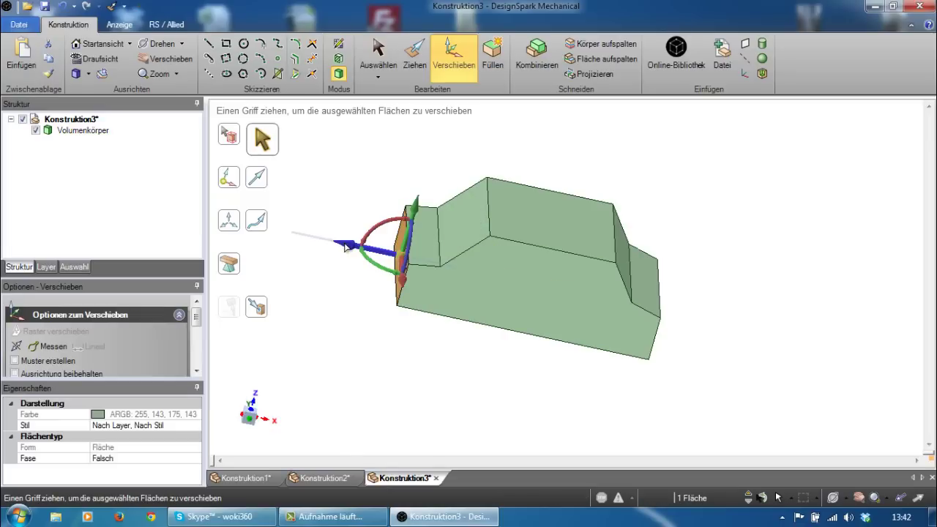
{"action": "left_click_drag", "start_coordinate": [347, 246], "coordinate": [296, 242]}
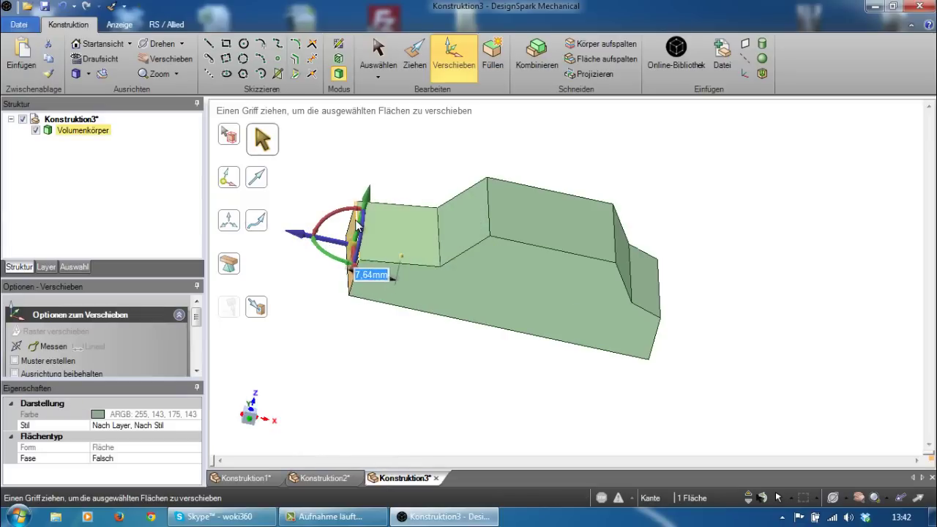
{"action": "left_click", "coordinate": [358, 246]}
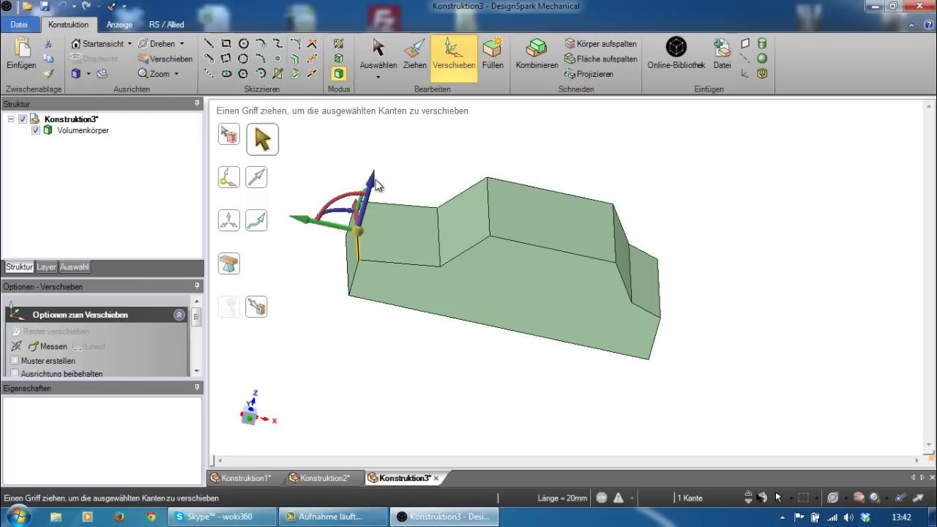
{"action": "left_click", "coordinate": [373, 185]}
{"action": "left_click", "coordinate": [358, 230]}
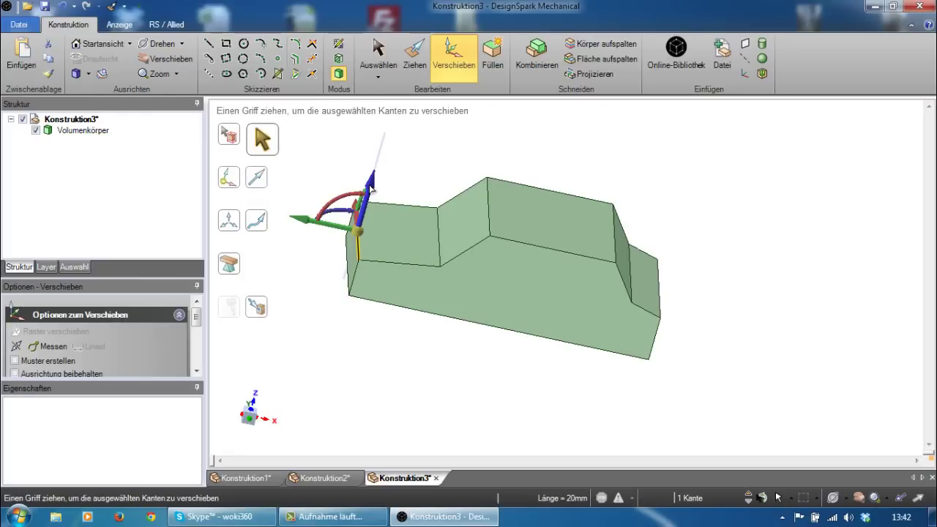
{"action": "left_click_drag", "start_coordinate": [326, 221], "coordinate": [314, 223]}
{"action": "mouse_move", "coordinate": [314, 224]}
{"action": "middle_mouse_down"}
{"action": "mouse_move", "coordinate": [425, 316]}
{"action": "mouse_move", "coordinate": [502, 433]}
{"action": "mouse_move", "coordinate": [542, 324]}
{"action": "mouse_move", "coordinate": [574, 316]}
{"action": "mouse_move", "coordinate": [564, 329]}
{"action": "mouse_move", "coordinate": [617, 330]}
{"action": "mouse_move", "coordinate": [588, 315]}
{"action": "mouse_move", "coordinate": [644, 314]}
{"action": "mouse_move", "coordinate": [705, 378]}
{"action": "mouse_move", "coordinate": [661, 359]}
{"action": "mouse_move", "coordinate": [657, 379]}
{"action": "mouse_move", "coordinate": [672, 383]}
{"action": "middle_mouse_up"}
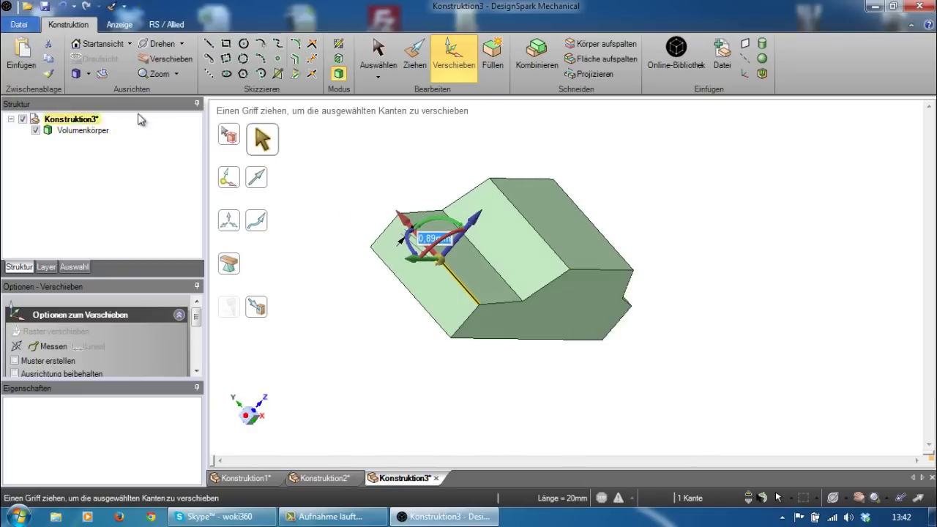
{"action": "left_click", "coordinate": [89, 74]}
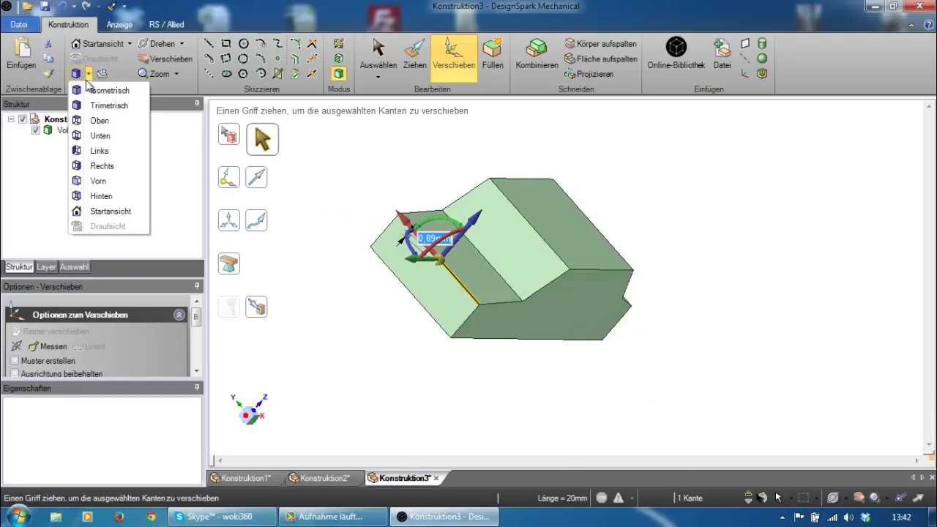
From a side view, sketch two 4.472 mm diameter wheel circles on the lower body face.
{"action": "left_click", "coordinate": [112, 152]}
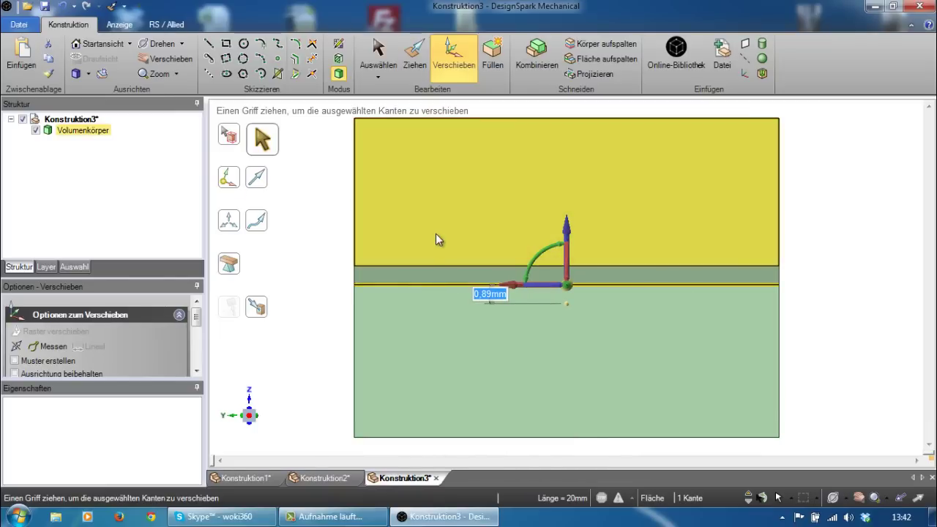
{"action": "left_click", "coordinate": [244, 45]}
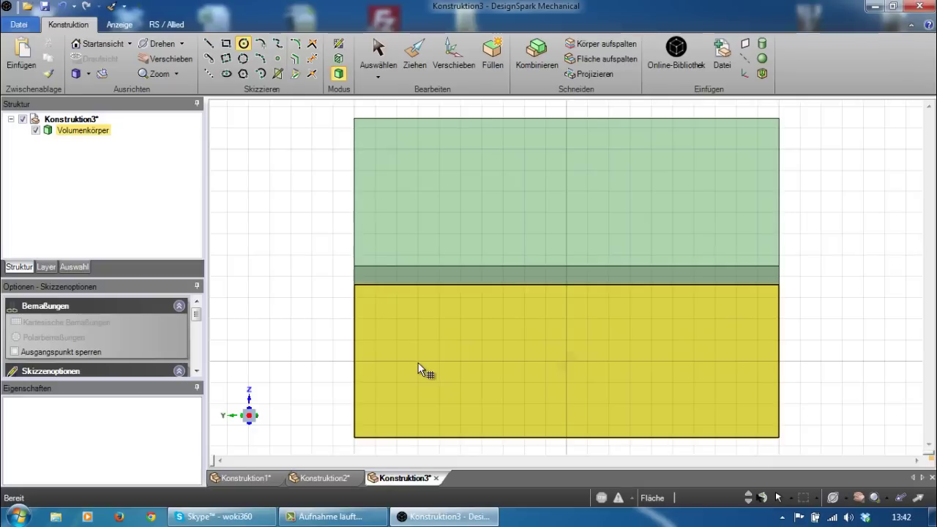
{"action": "left_click", "coordinate": [418, 363]}
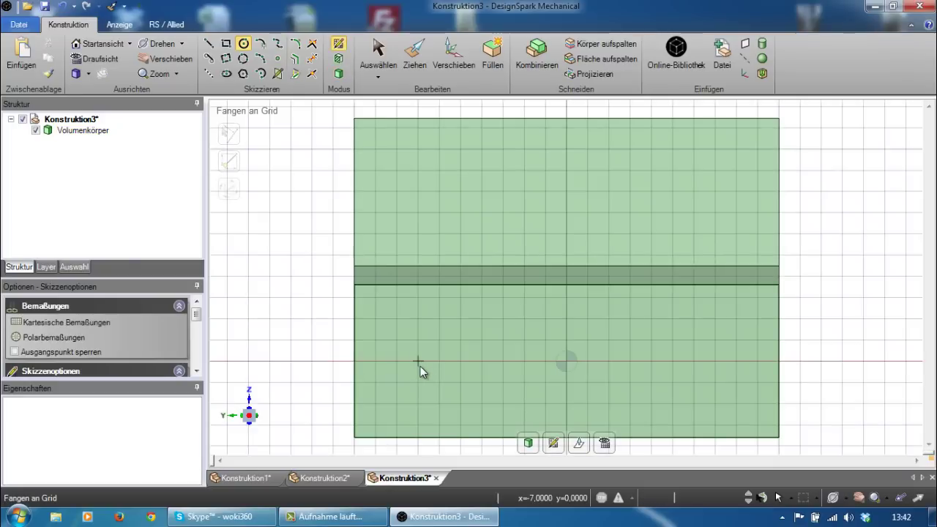
{"action": "left_click", "coordinate": [418, 362]}
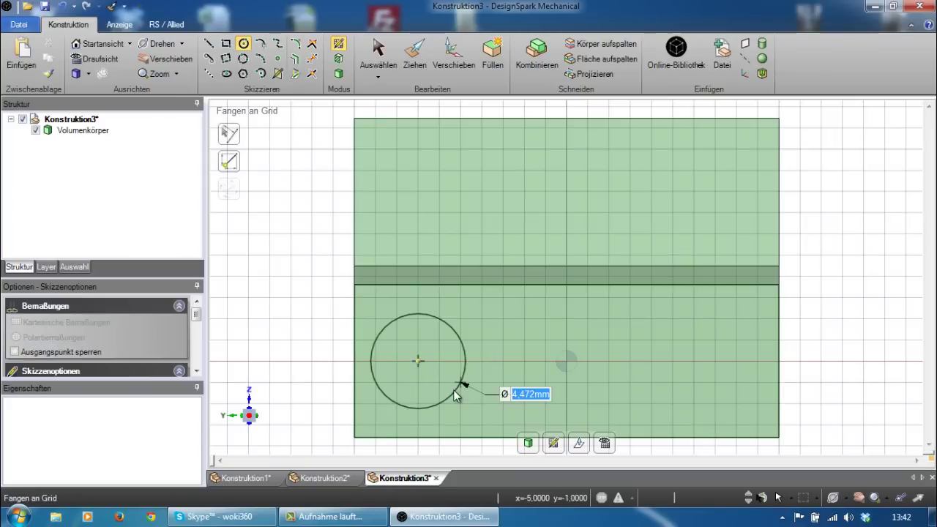
{"action": "left_click", "coordinate": [454, 391]}
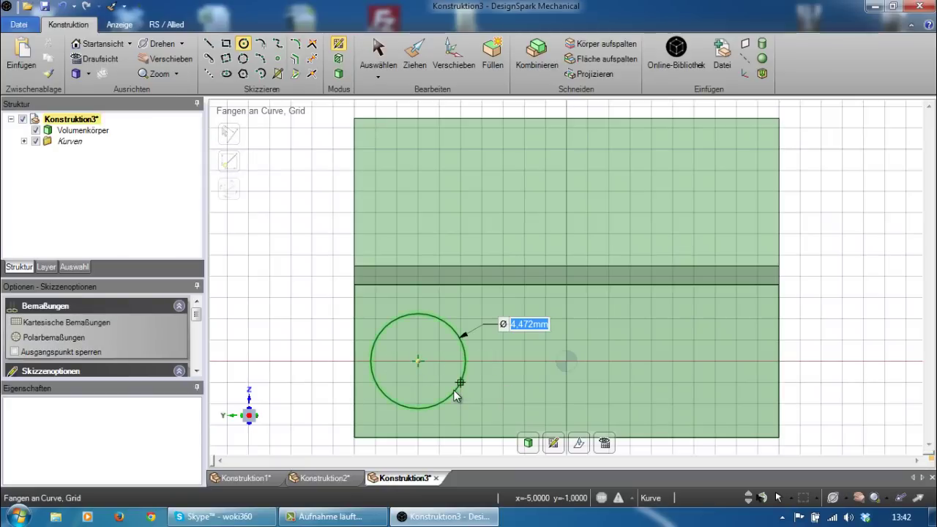
{"action": "left_click", "coordinate": [719, 363]}
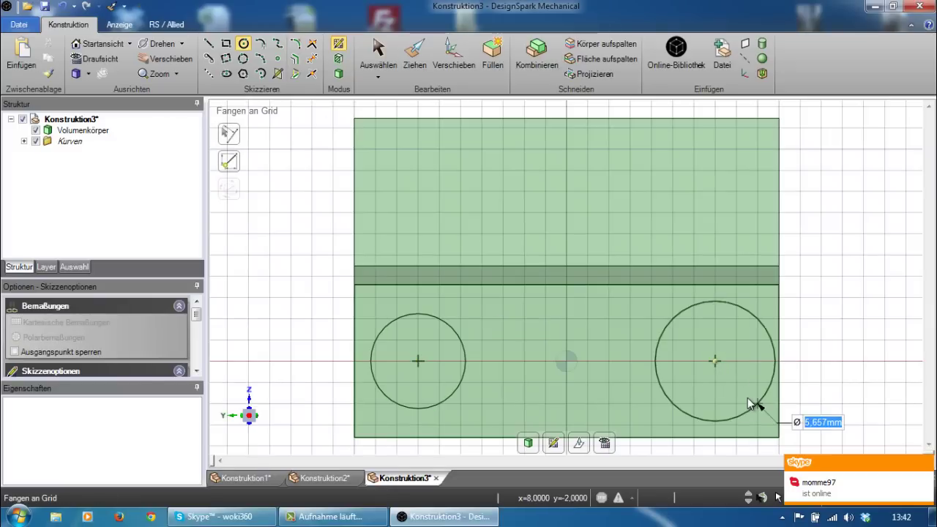
{"action": "left_click", "coordinate": [746, 398]}
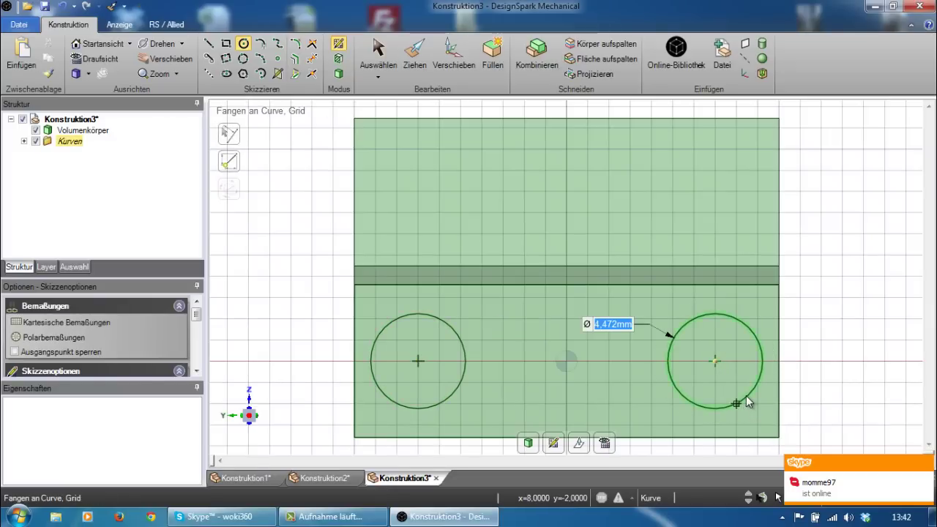
{"action": "mouse_move", "coordinate": [637, 338]}
{"action": "middle_mouse_down"}
{"action": "mouse_move", "coordinate": [621, 375]}
{"action": "mouse_move", "coordinate": [609, 359]}
{"action": "mouse_move", "coordinate": [613, 372]}
{"action": "mouse_move", "coordinate": [501, 362]}
{"action": "middle_mouse_up"}
Push the right wheel circle into the body face as a shallow recess.
{"action": "scroll", "coordinate": [500, 363], "scroll_direction": "down", "scroll_amount": 3}
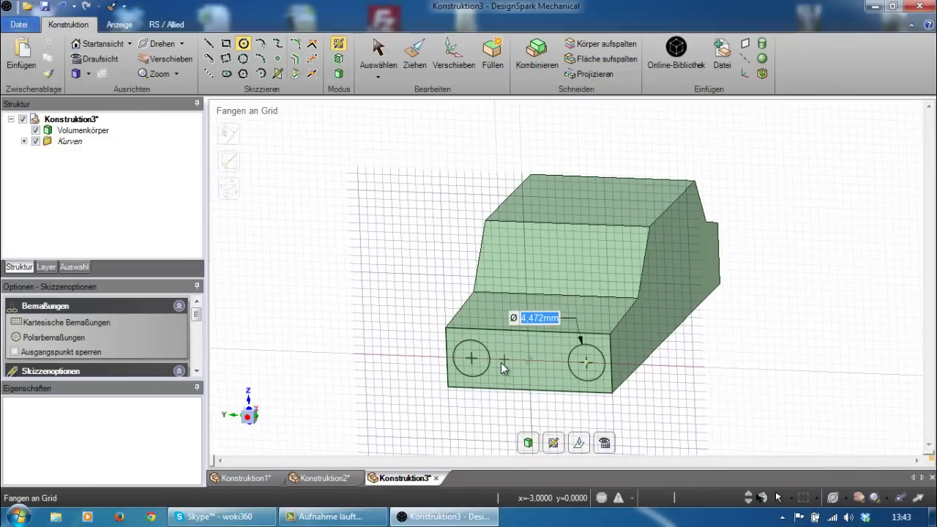
{"action": "left_click", "coordinate": [343, 76]}
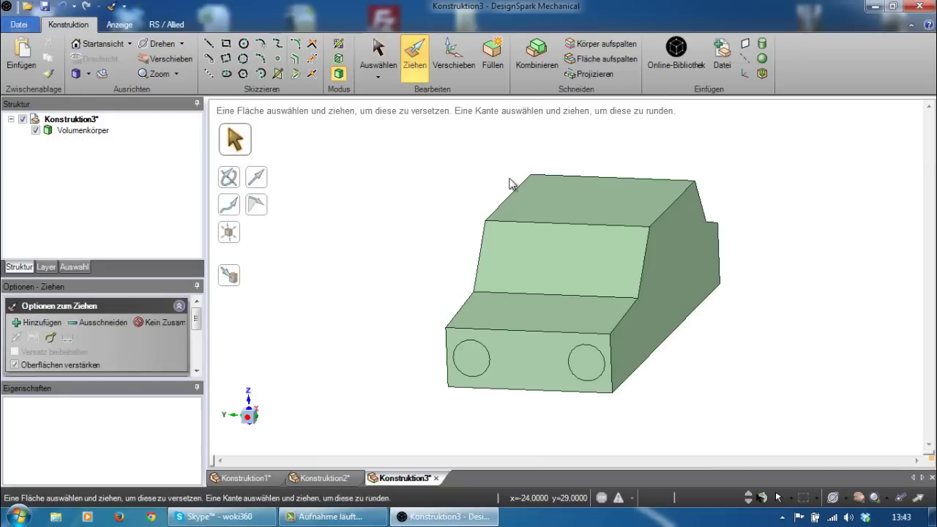
{"action": "mouse_move", "coordinate": [629, 373]}
{"action": "middle_mouse_down"}
{"action": "mouse_move", "coordinate": [613, 383]}
{"action": "mouse_move", "coordinate": [635, 374]}
{"action": "mouse_move", "coordinate": [547, 335]}
{"action": "middle_mouse_up"}
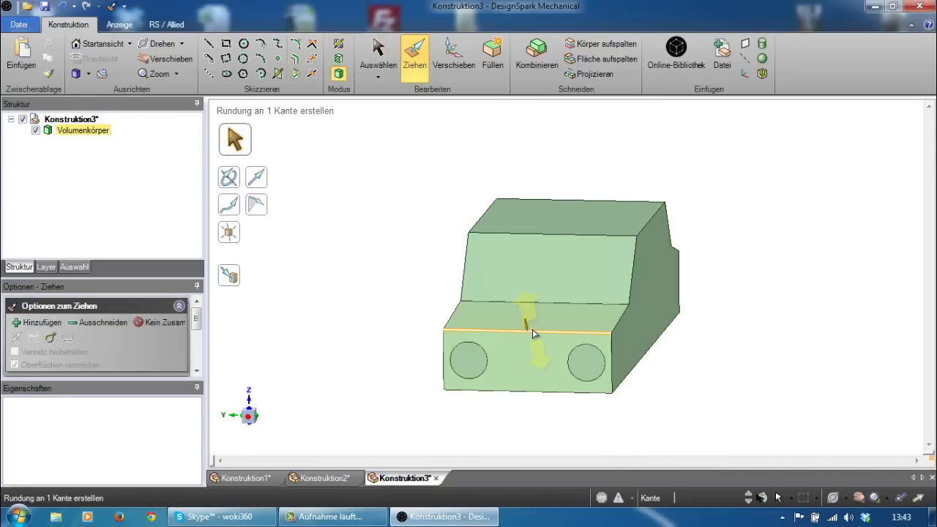
{"action": "left_click", "coordinate": [590, 362]}
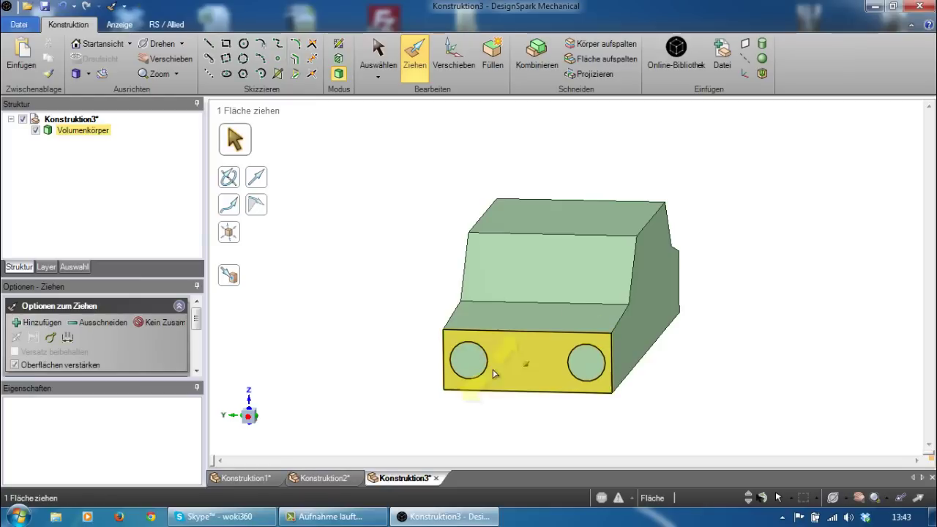
{"action": "left_click", "coordinate": [579, 392]}
{"action": "scroll", "coordinate": [586, 400], "scroll_direction": "down", "scroll_amount": 2}
{"action": "scroll", "coordinate": [586, 397], "scroll_direction": "up", "scroll_amount": 4}
{"action": "left_click", "coordinate": [581, 344]}
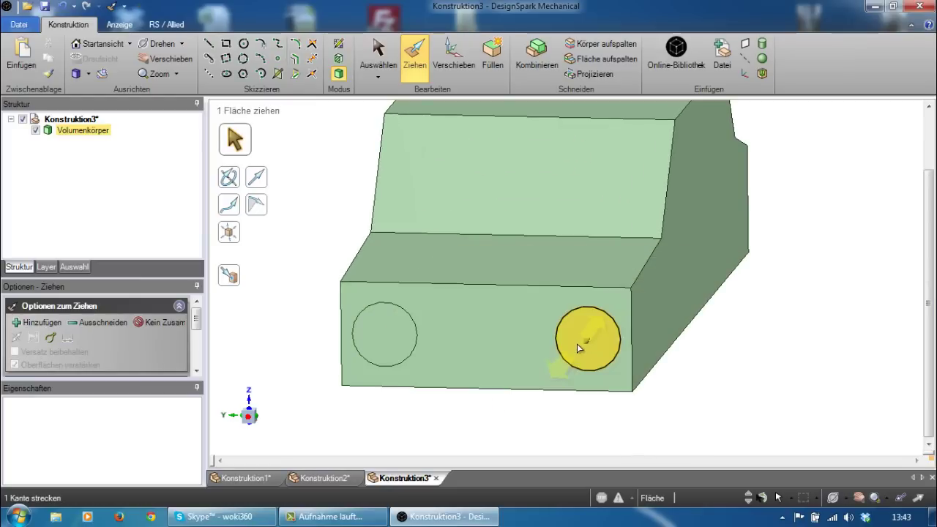
{"action": "middle_click_drag", "start_coordinate": [603, 356], "coordinate": [562, 376]}
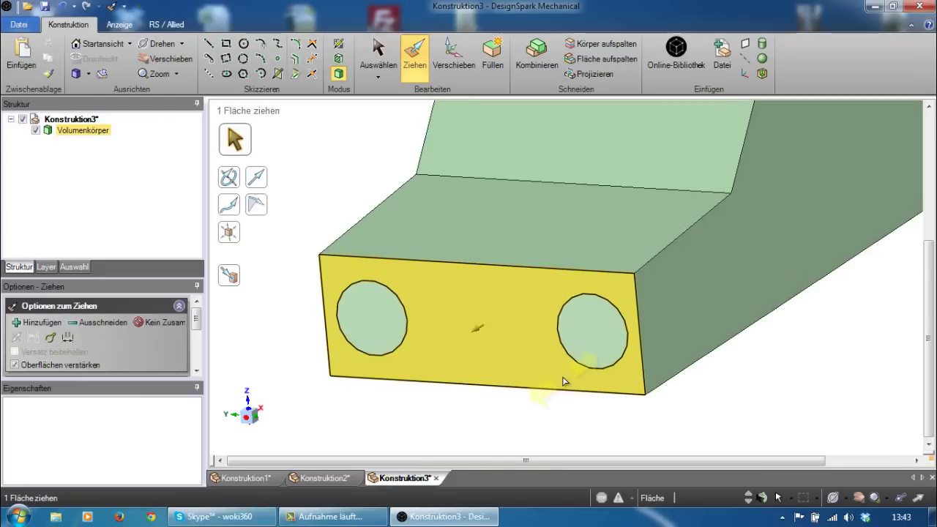
{"action": "scroll", "coordinate": [582, 349], "scroll_direction": "up", "scroll_amount": 2}
{"action": "left_click_drag", "start_coordinate": [596, 333], "coordinate": [600, 327]}
Recess the left wheel circle into the face the same way.
{"action": "left_click", "coordinate": [326, 303]}
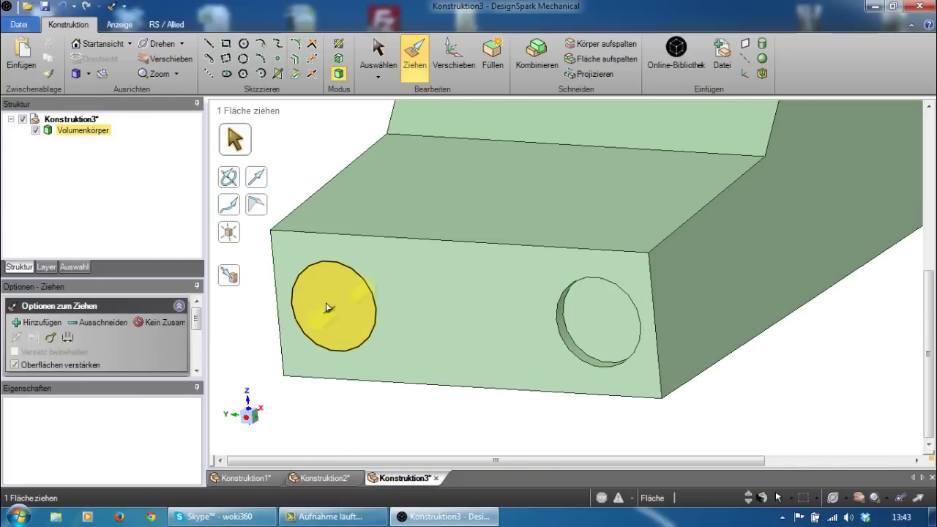
{"action": "left_click_drag", "start_coordinate": [326, 303], "coordinate": [335, 304]}
{"action": "middle_click_drag", "start_coordinate": [409, 341], "coordinate": [428, 344]}
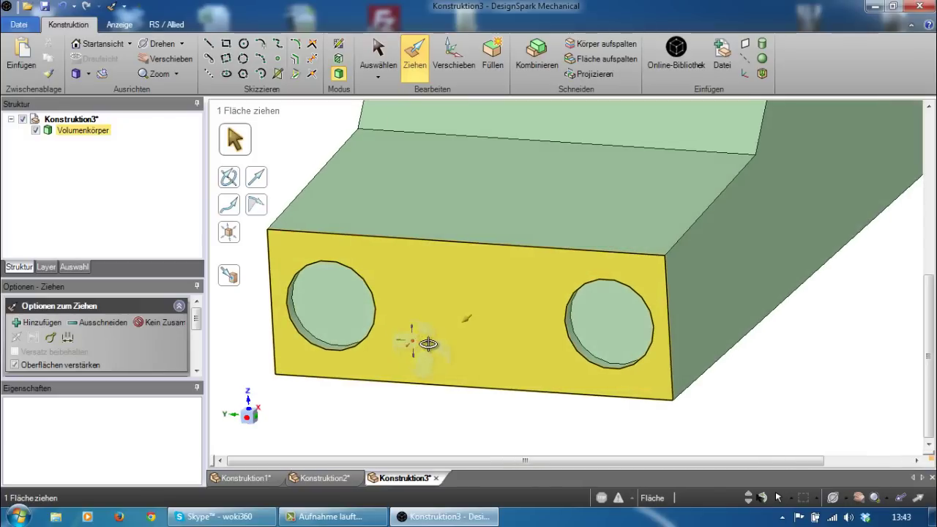
{"action": "left_click", "coordinate": [603, 335]}
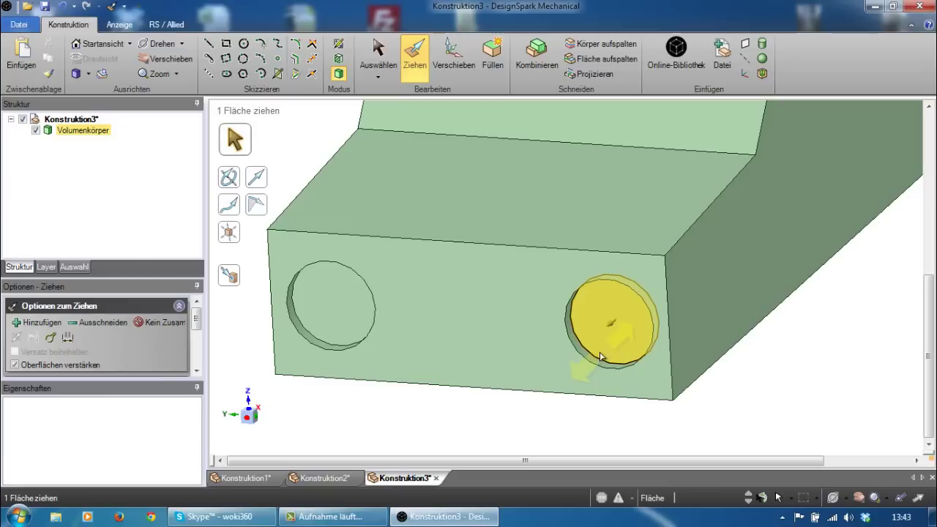
{"action": "left_click", "coordinate": [596, 360]}
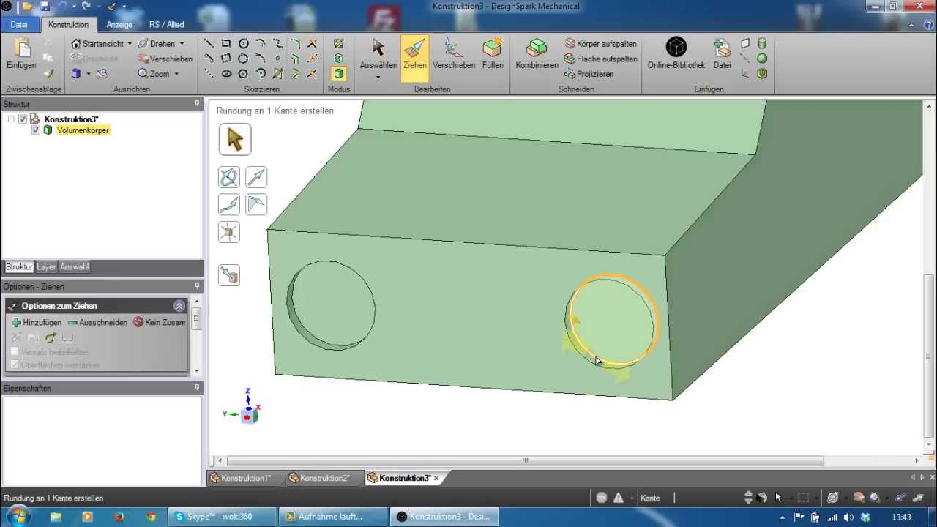
Round the right recess's rim with a fillet of about 0.29 mm.
{"action": "left_click", "coordinate": [596, 354]}
{"action": "mouse_move", "coordinate": [596, 354]}
{"action": "middle_mouse_down"}
{"action": "mouse_move", "coordinate": [629, 345]}
{"action": "mouse_move", "coordinate": [617, 370]}
{"action": "middle_mouse_up"}
{"action": "scroll", "coordinate": [617, 370], "scroll_direction": "up", "scroll_amount": 5}
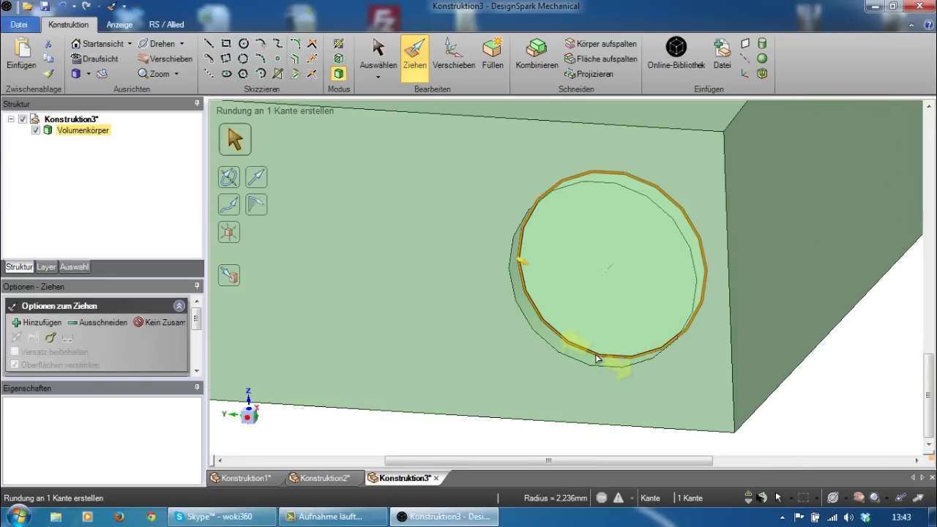
{"action": "left_click", "coordinate": [595, 354]}
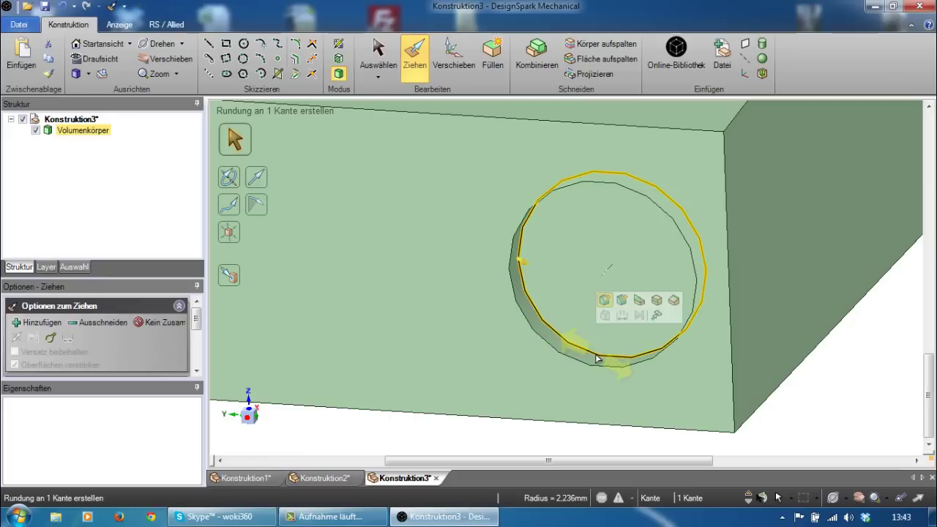
{"action": "mouse_move", "coordinate": [595, 354]}
{"action": "left_mouse_down"}
{"action": "mouse_move", "coordinate": [599, 343]}
{"action": "mouse_move", "coordinate": [620, 356]}
{"action": "left_mouse_up"}
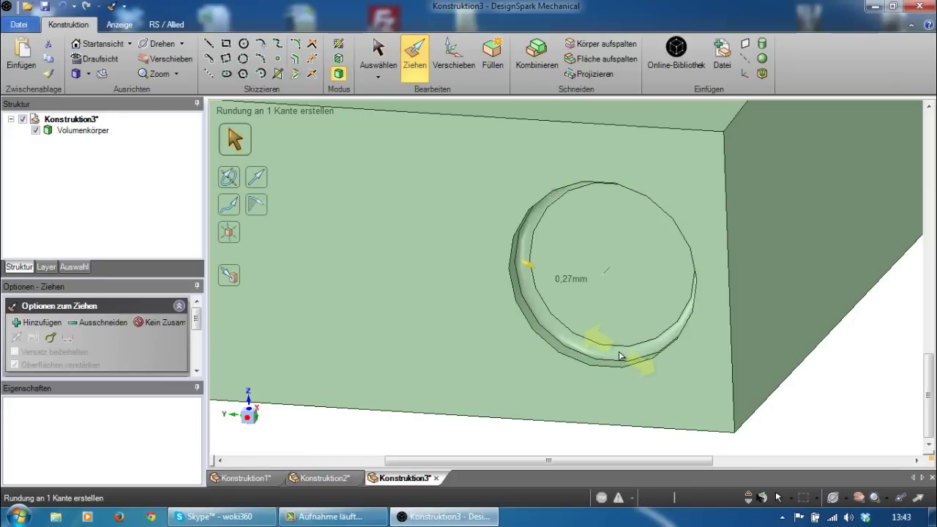
{"action": "left_click_drag", "start_coordinate": [619, 356], "coordinate": [619, 356]}
{"action": "middle_click_drag", "start_coordinate": [619, 355], "coordinate": [369, 327]}
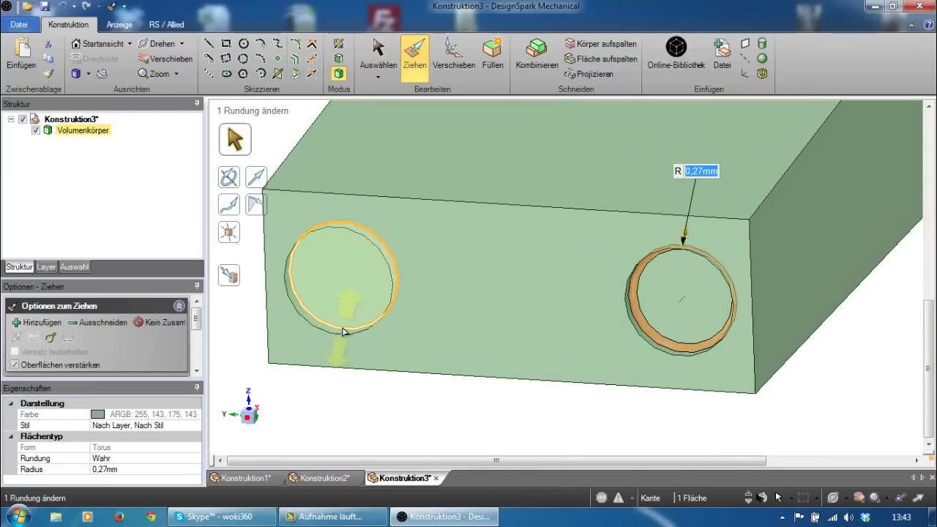
{"action": "left_click_drag", "start_coordinate": [347, 325], "coordinate": [350, 335]}
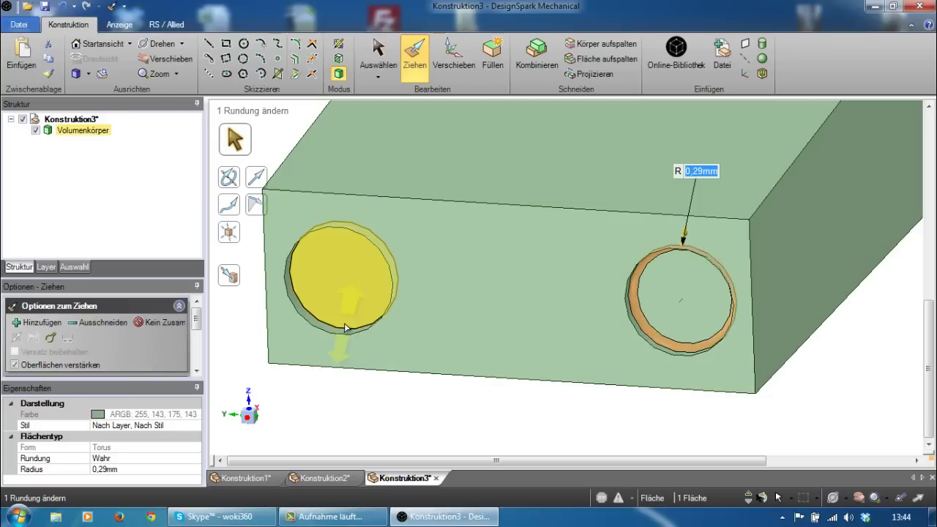
Fillet the left recess's rim to match.
{"action": "left_click", "coordinate": [346, 335]}
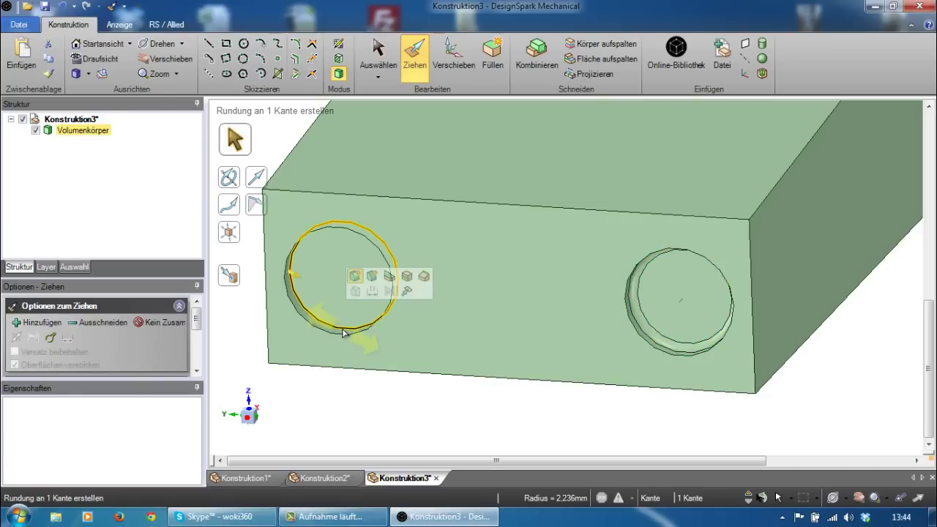
{"action": "left_click_drag", "start_coordinate": [344, 334], "coordinate": [355, 340]}
{"action": "scroll", "coordinate": [500, 351], "scroll_direction": "up", "scroll_amount": 2}
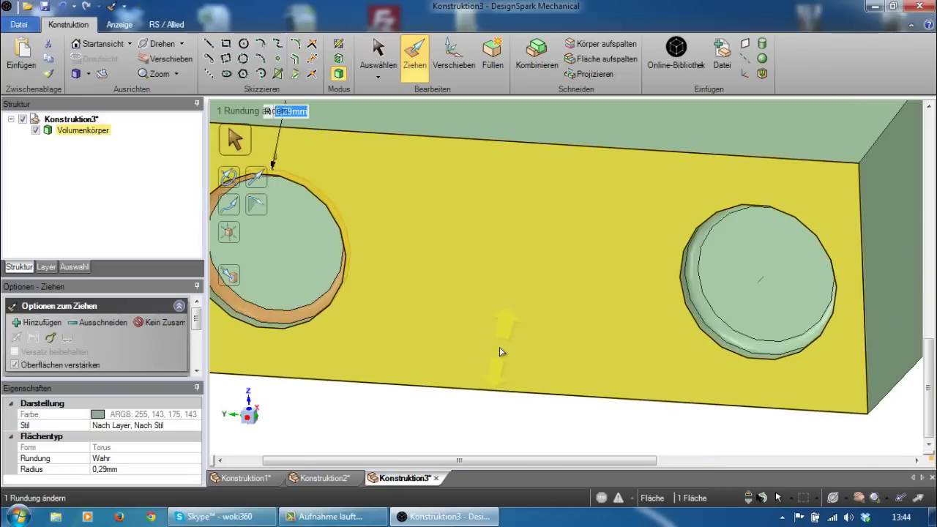
{"action": "scroll", "coordinate": [499, 350], "scroll_direction": "down", "scroll_amount": 1}
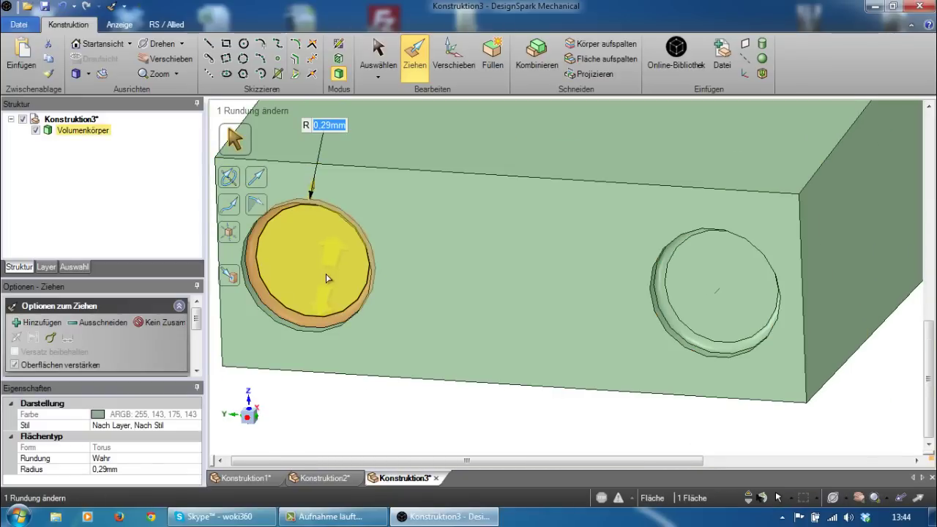
Pull the left recess's floor about 0.26 mm to a new depth using the Up To option.
{"action": "left_click", "coordinate": [322, 268]}
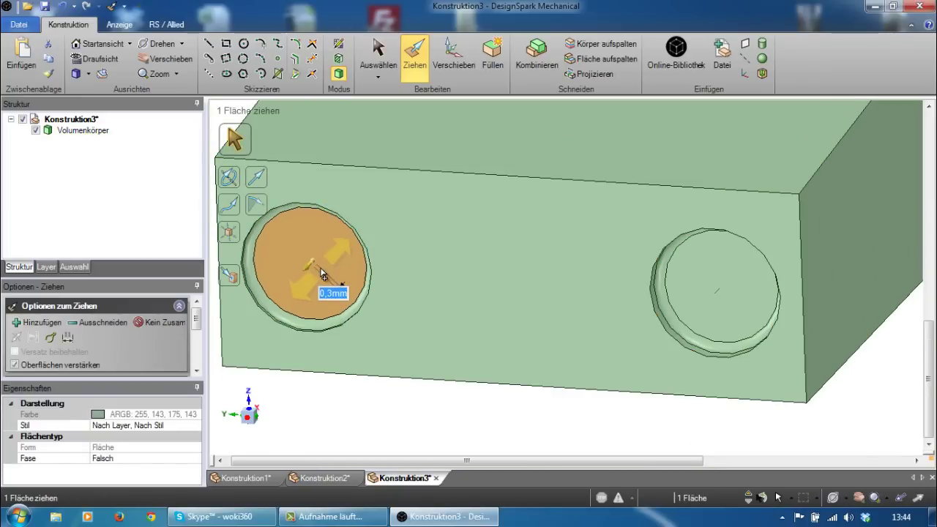
{"action": "left_click_drag", "start_coordinate": [323, 270], "coordinate": [323, 269]}
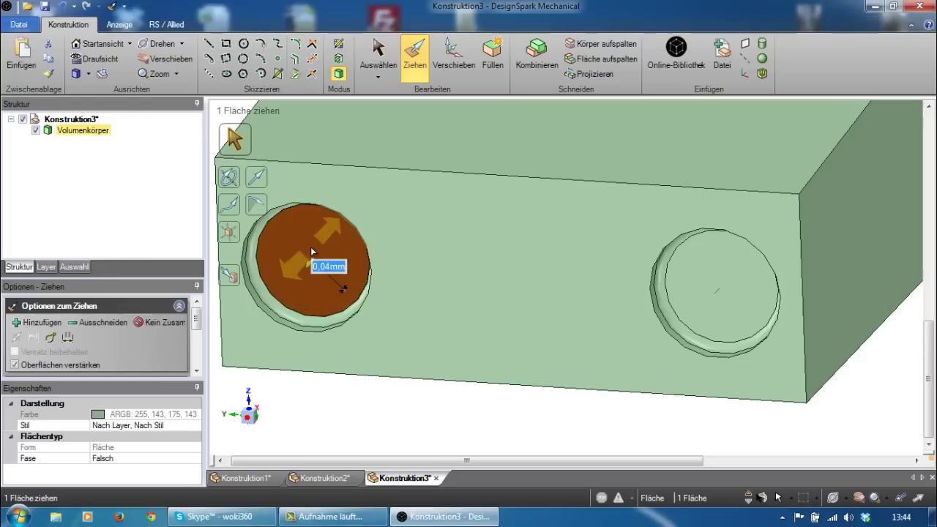
{"action": "right_click", "coordinate": [311, 247]}
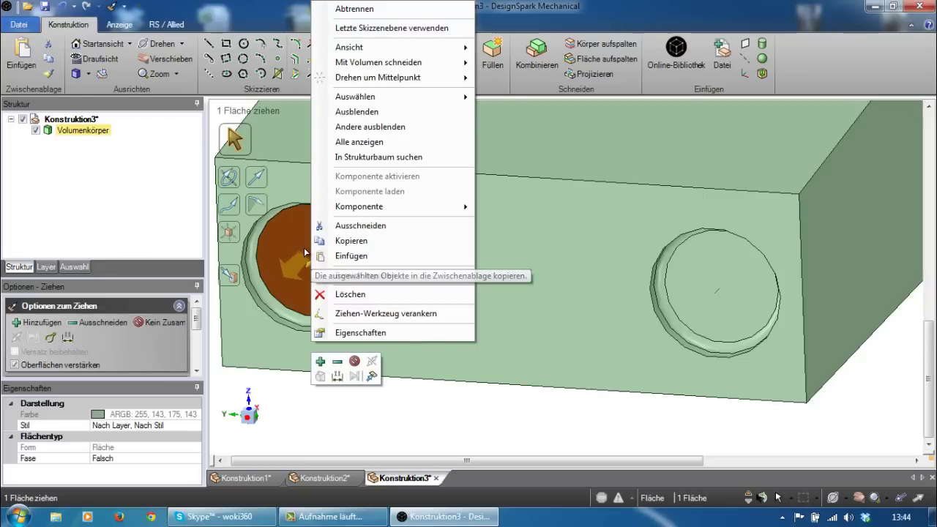
{"action": "left_click", "coordinate": [302, 248]}
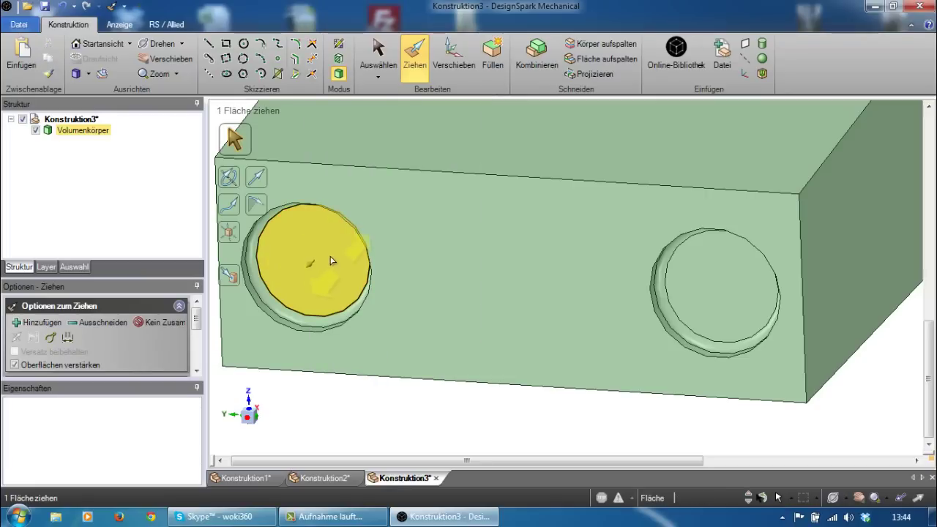
{"action": "left_click", "coordinate": [330, 261]}
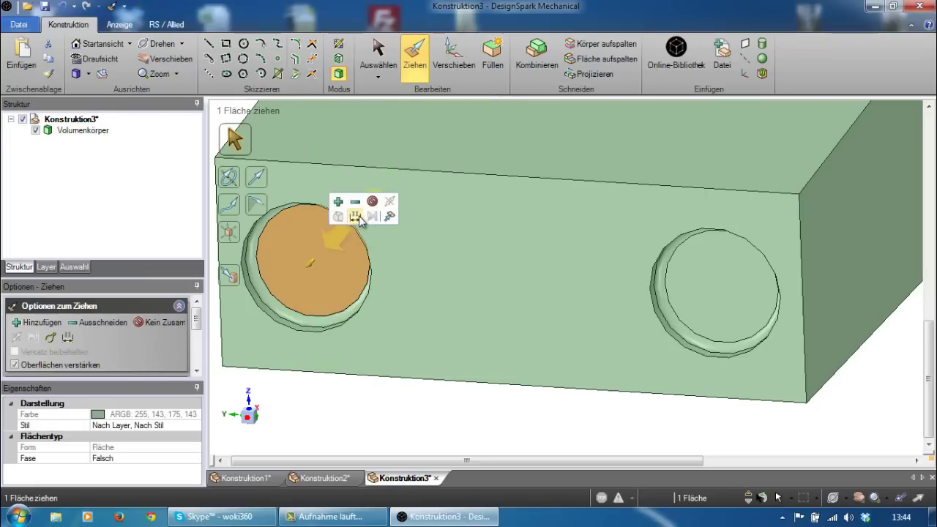
{"action": "left_click", "coordinate": [389, 217]}
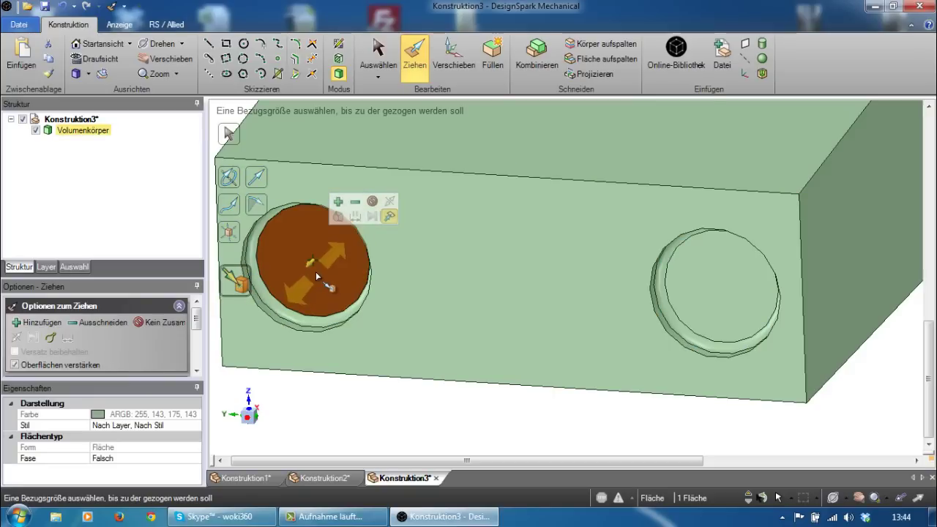
{"action": "left_click_drag", "start_coordinate": [316, 272], "coordinate": [321, 277]}
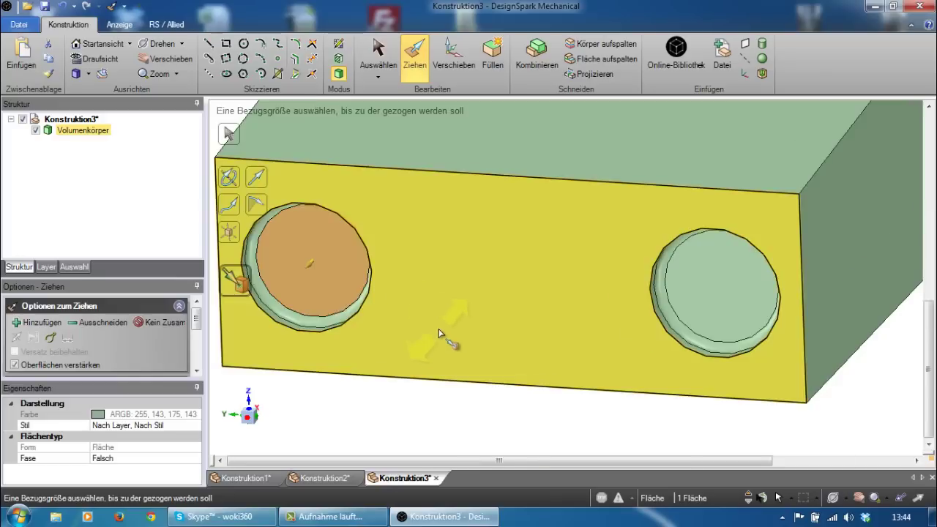
{"action": "mouse_move", "coordinate": [443, 330]}
{"action": "middle_mouse_down"}
{"action": "mouse_move", "coordinate": [554, 341]}
{"action": "mouse_move", "coordinate": [593, 314]}
{"action": "mouse_move", "coordinate": [574, 357]}
{"action": "mouse_move", "coordinate": [581, 373]}
{"action": "mouse_move", "coordinate": [705, 282]}
{"action": "mouse_move", "coordinate": [691, 261]}
{"action": "mouse_move", "coordinate": [572, 265]}
{"action": "mouse_move", "coordinate": [596, 251]}
{"action": "mouse_move", "coordinate": [623, 264]}
{"action": "mouse_move", "coordinate": [657, 252]}
{"action": "mouse_move", "coordinate": [592, 268]}
{"action": "mouse_move", "coordinate": [628, 240]}
{"action": "mouse_move", "coordinate": [564, 255]}
{"action": "mouse_move", "coordinate": [562, 277]}
{"action": "middle_mouse_up"}
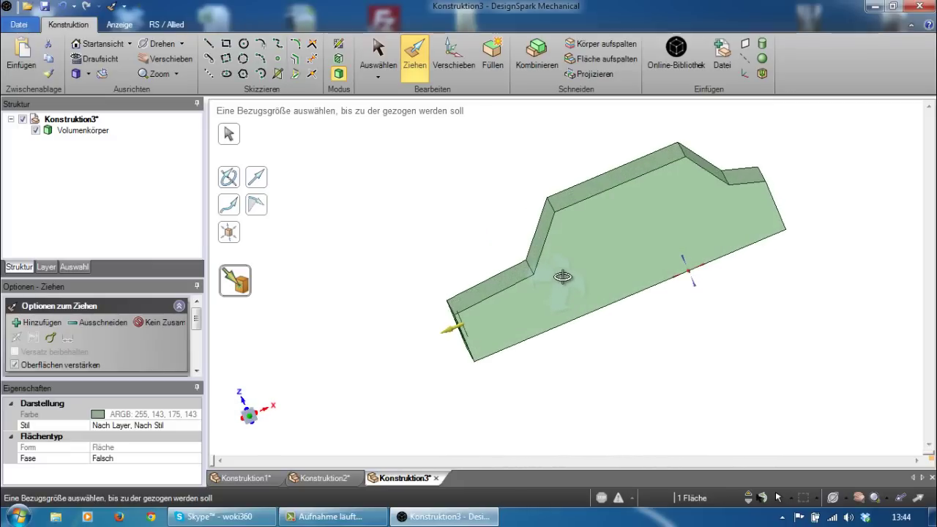
Switch to the Vorn (front) view so the car's side profile faces straight on, and pick that face.
{"action": "left_click", "coordinate": [562, 278]}
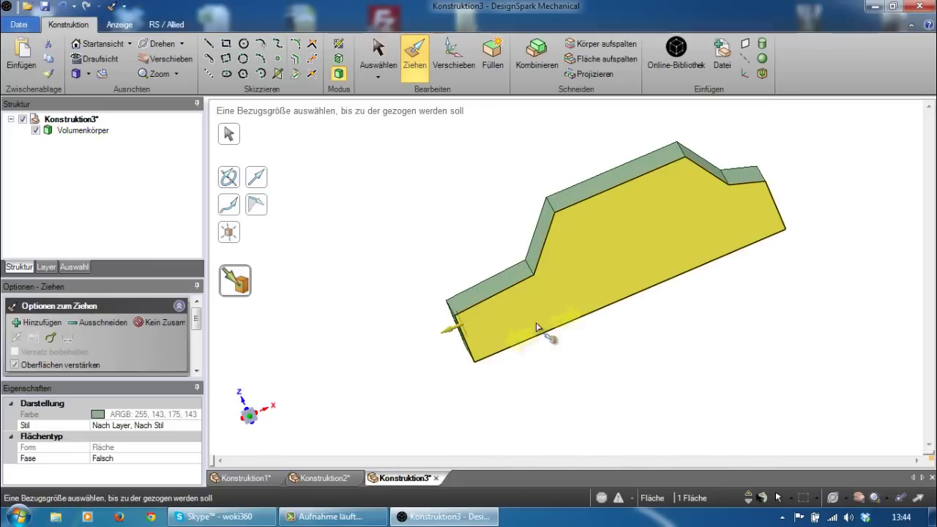
{"action": "key", "text": "Escape"}
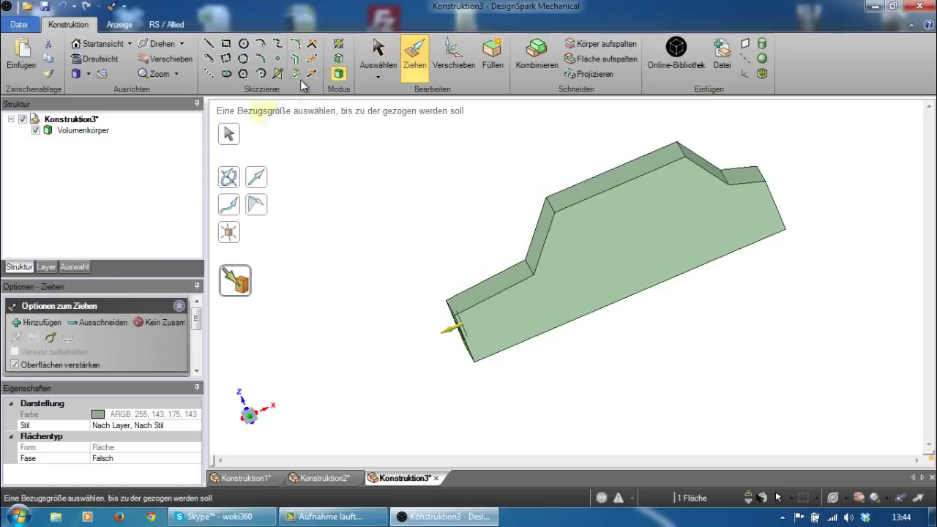
{"action": "left_click", "coordinate": [88, 74]}
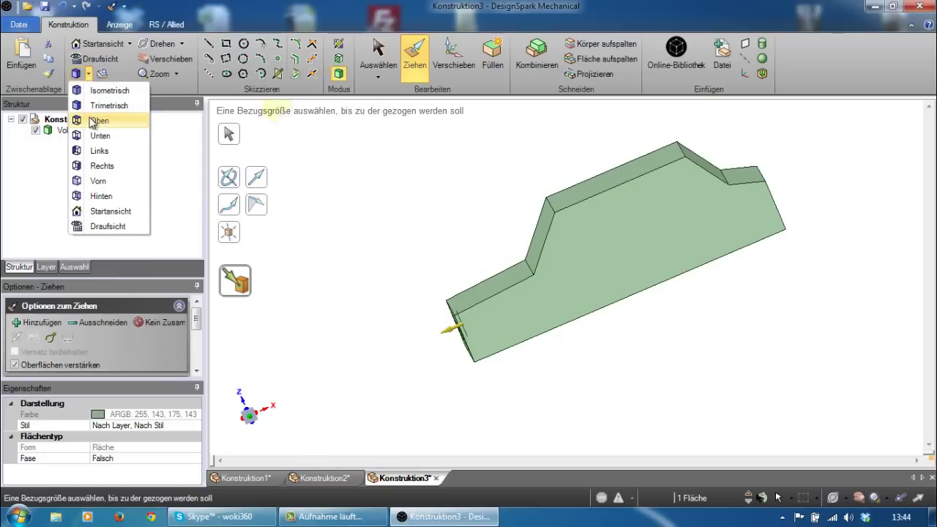
{"action": "left_click", "coordinate": [98, 180]}
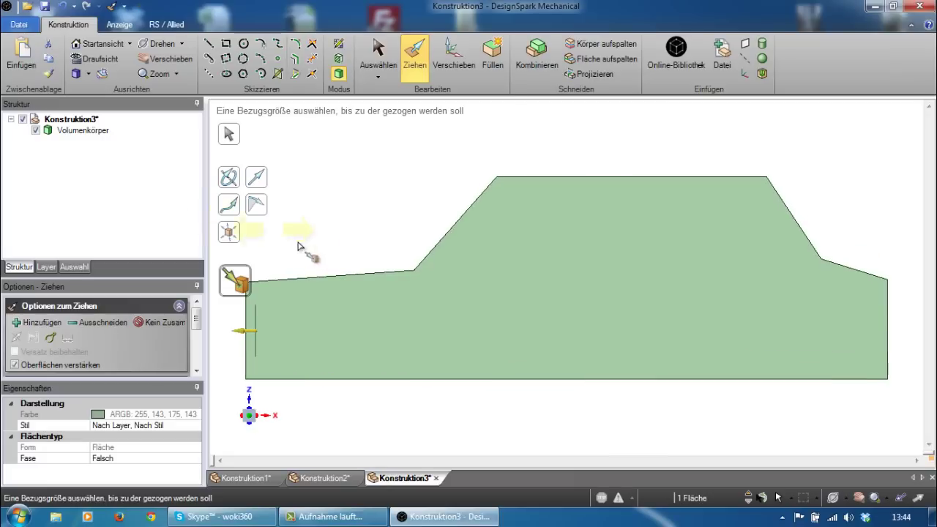
{"action": "left_click", "coordinate": [310, 263]}
{"action": "key", "text": "Escape"}
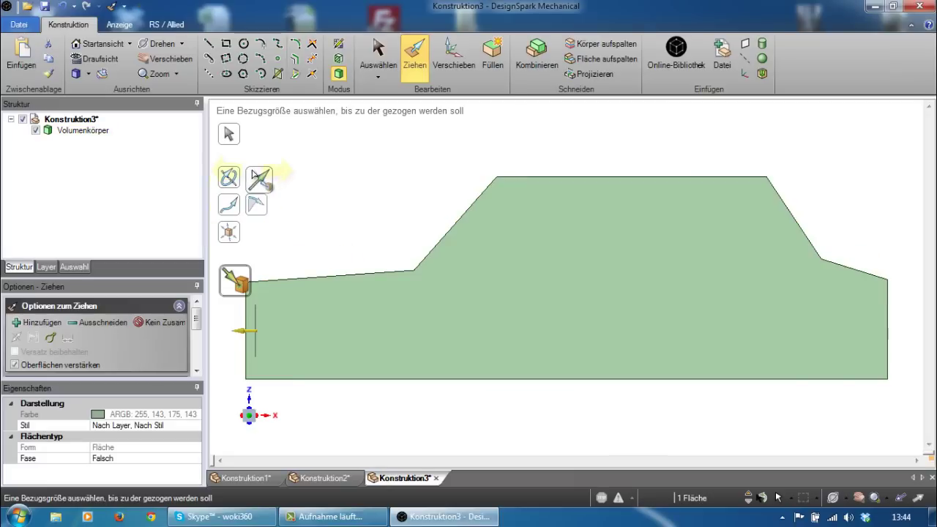
Sketch two 10 mm wheel circles centred on the bottom edge of the side profile.
{"action": "key", "text": "k"}
{"action": "left_click", "coordinate": [245, 44]}
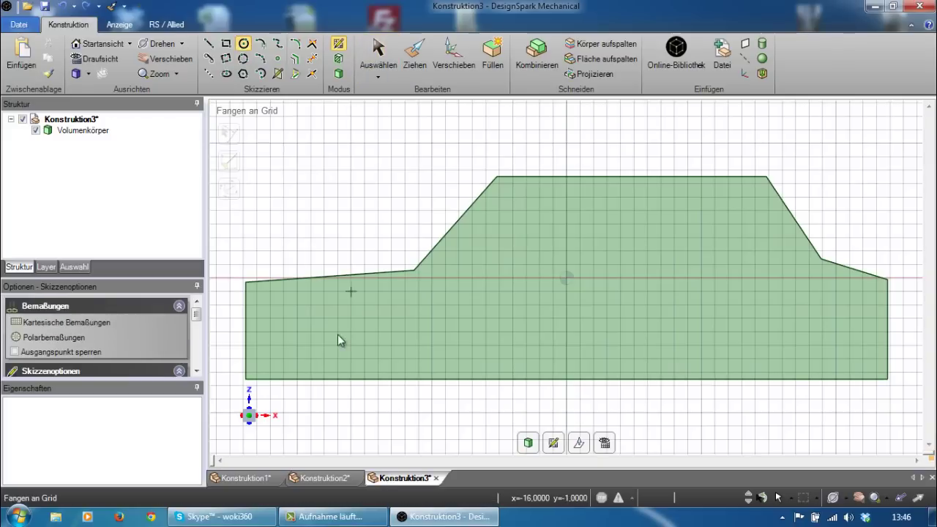
{"action": "left_click", "coordinate": [351, 379]}
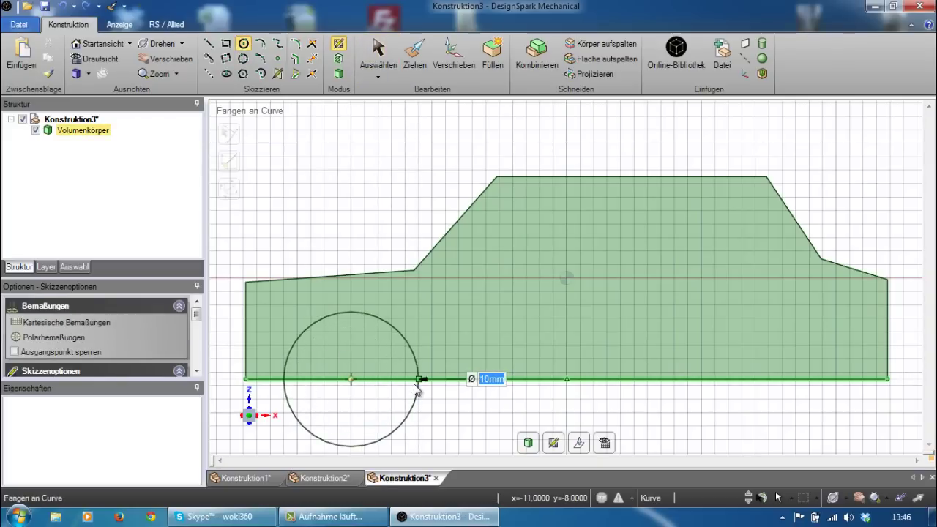
{"action": "left_click", "coordinate": [418, 379]}
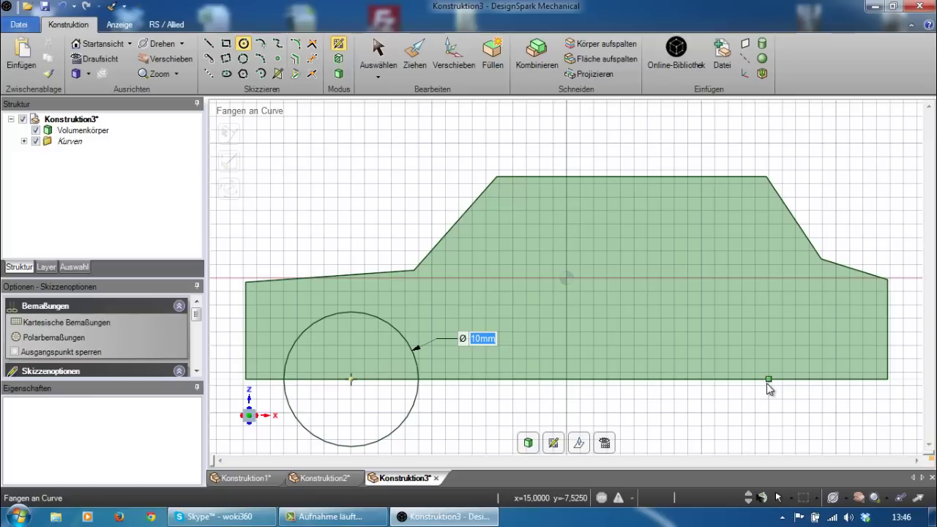
{"action": "left_click", "coordinate": [768, 379]}
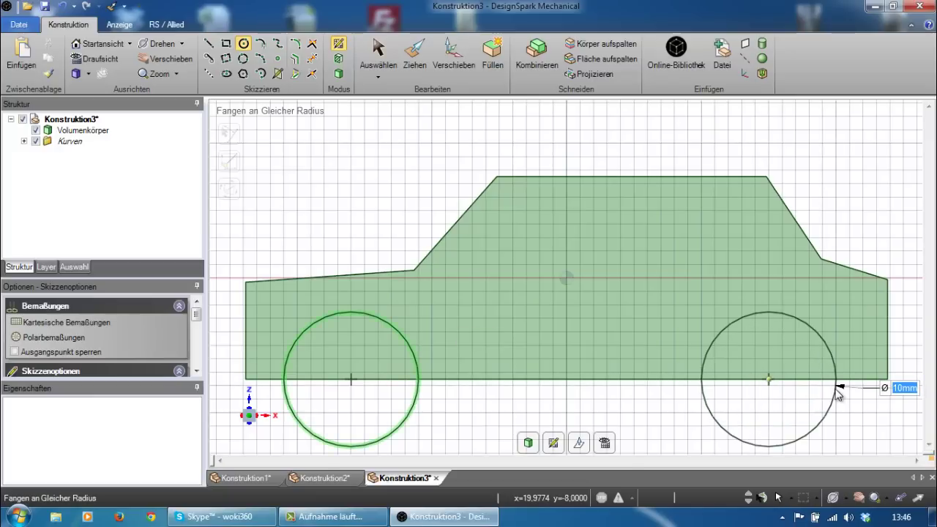
{"action": "left_click", "coordinate": [837, 386]}
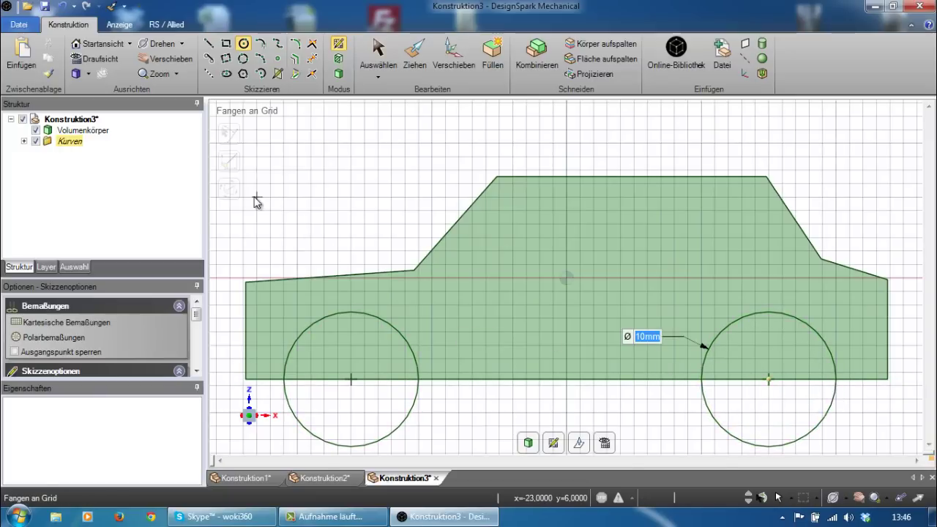
{"action": "middle_click_drag", "start_coordinate": [446, 336], "coordinate": [447, 309]}
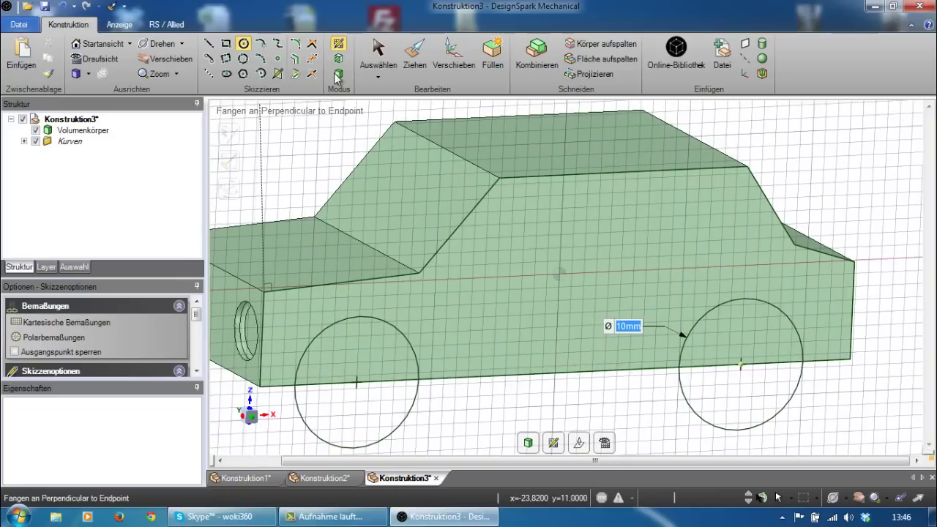
Back in 3D, push both upper half-wheel faces through the body to cut two arches.
{"action": "left_click", "coordinate": [339, 75]}
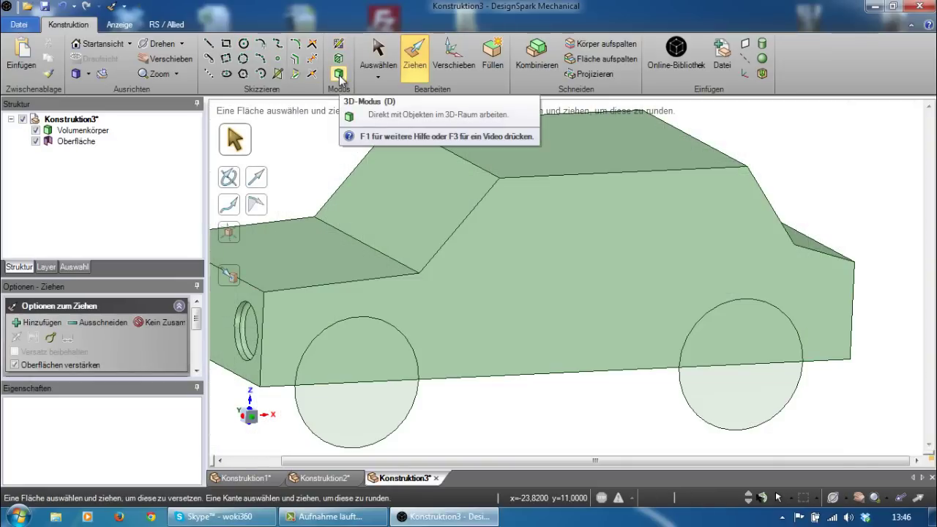
{"action": "left_click", "coordinate": [364, 357]}
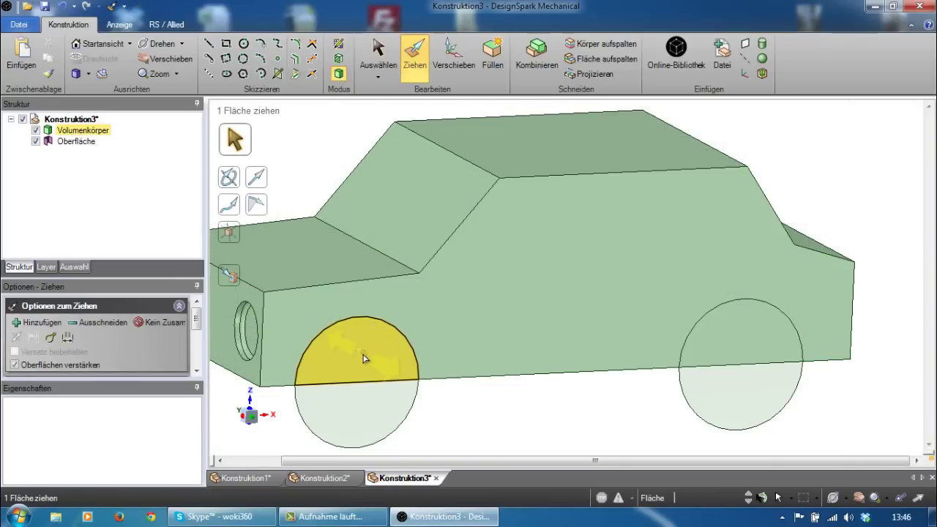
{"action": "left_click", "coordinate": [365, 372]}
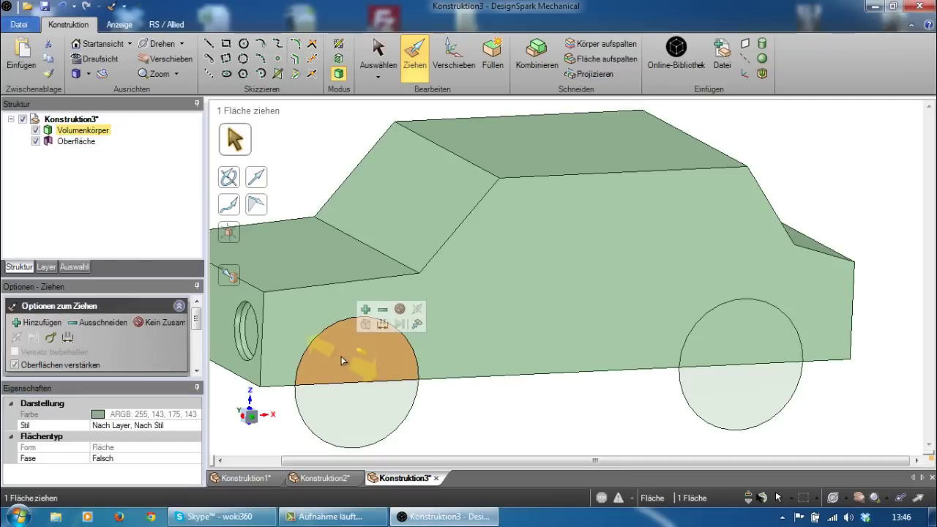
{"action": "left_click_drag", "start_coordinate": [350, 355], "coordinate": [324, 346]}
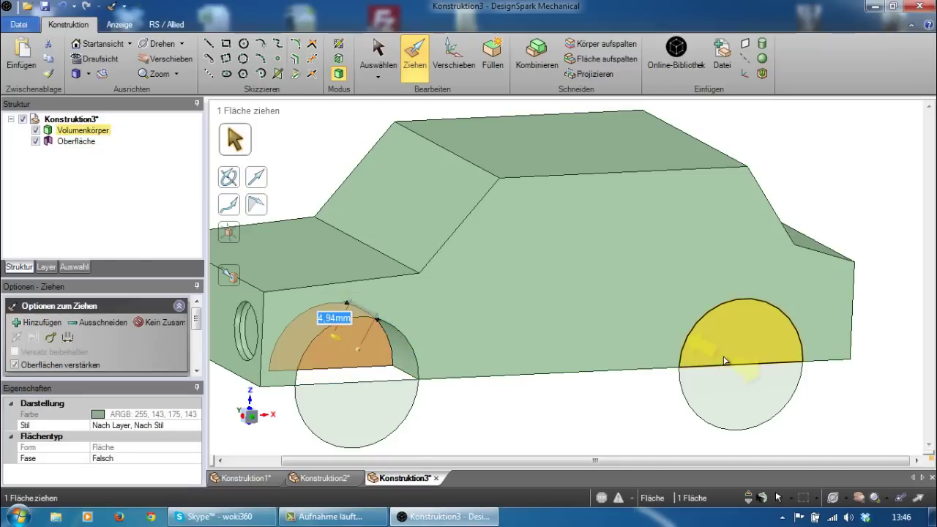
{"action": "left_click", "coordinate": [748, 347]}
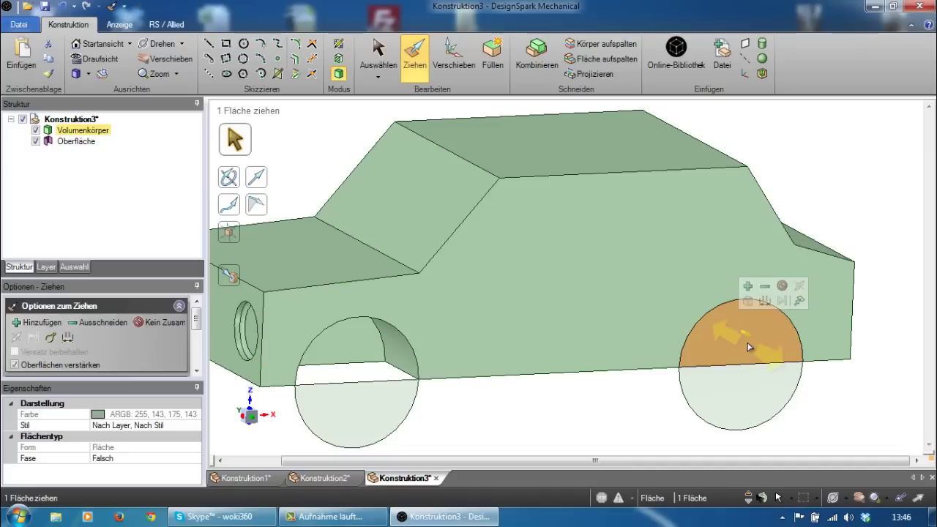
{"action": "left_click_drag", "start_coordinate": [748, 347], "coordinate": [713, 330]}
Delete the leftover front and rear lower half-discs.
{"action": "left_click", "coordinate": [354, 421]}
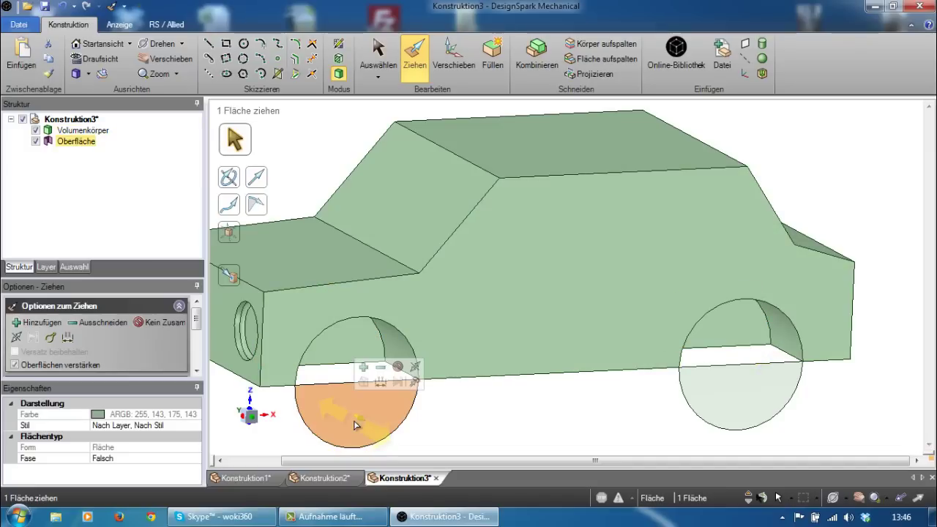
{"action": "key", "text": "Delete"}
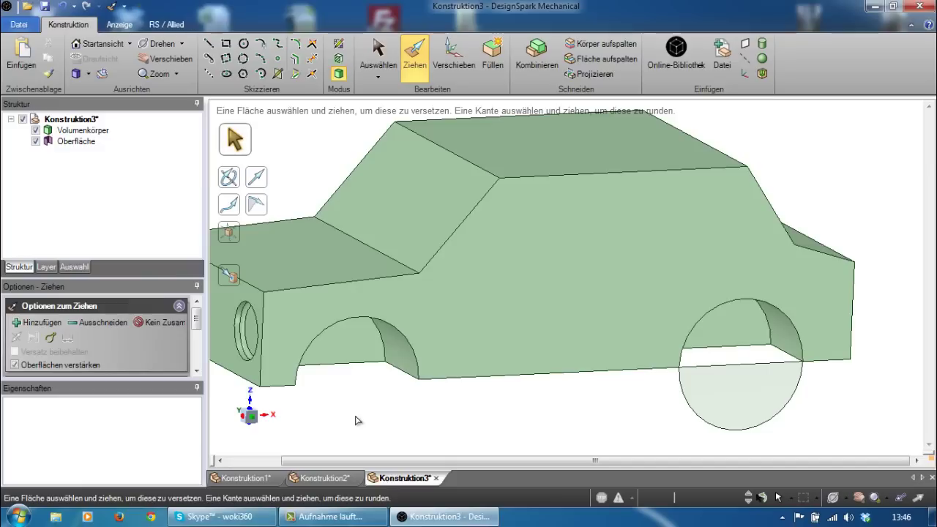
{"action": "left_click", "coordinate": [695, 391]}
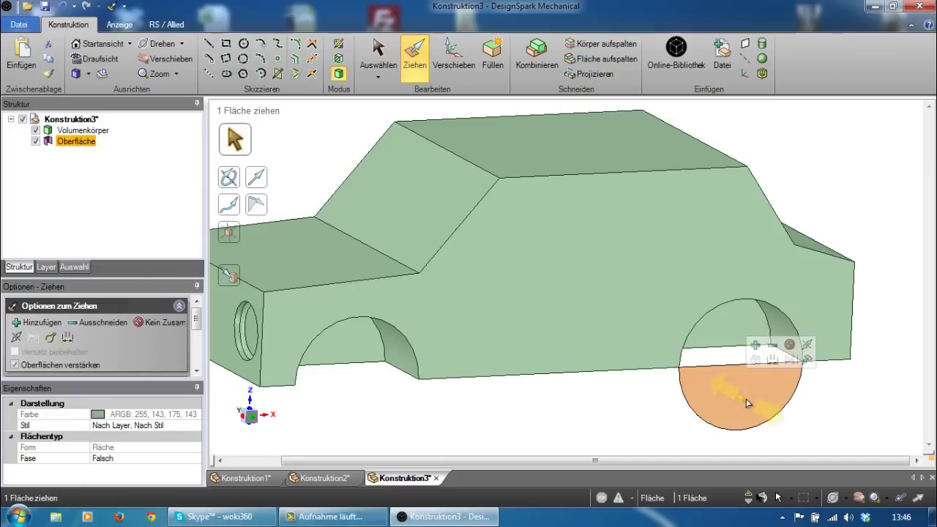
{"action": "key", "text": "Delete"}
Zoom and orbit to inspect the side face and the new front wheel arch.
{"action": "left_click", "coordinate": [699, 205]}
{"action": "scroll", "coordinate": [659, 212], "scroll_direction": "up", "scroll_amount": 2}
{"action": "scroll", "coordinate": [630, 227], "scroll_direction": "down", "scroll_amount": 3}
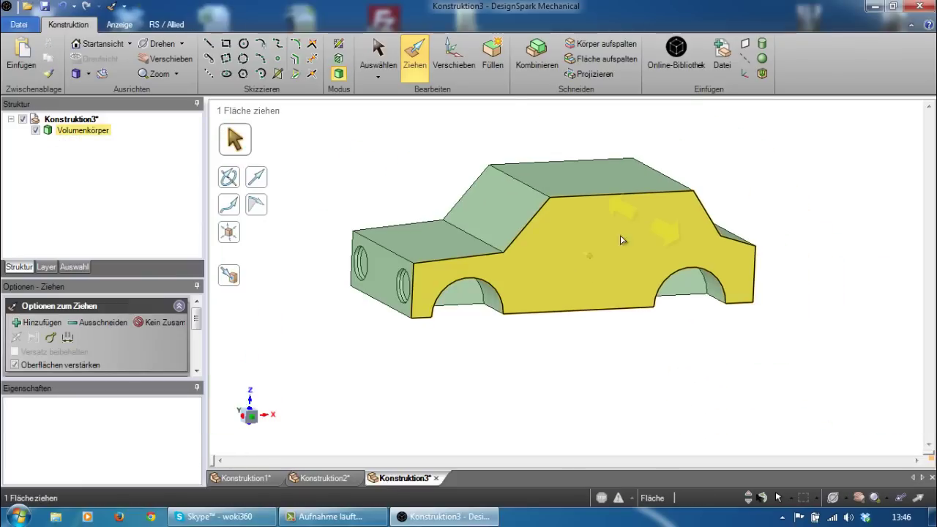
{"action": "key", "text": "Escape"}
{"action": "mouse_move", "coordinate": [620, 240]}
{"action": "middle_mouse_down"}
{"action": "mouse_move", "coordinate": [677, 411]}
{"action": "mouse_move", "coordinate": [485, 313]}
{"action": "mouse_move", "coordinate": [441, 304]}
{"action": "mouse_move", "coordinate": [453, 282]}
{"action": "middle_mouse_up"}
{"action": "left_click", "coordinate": [455, 281]}
{"action": "left_click", "coordinate": [498, 282]}
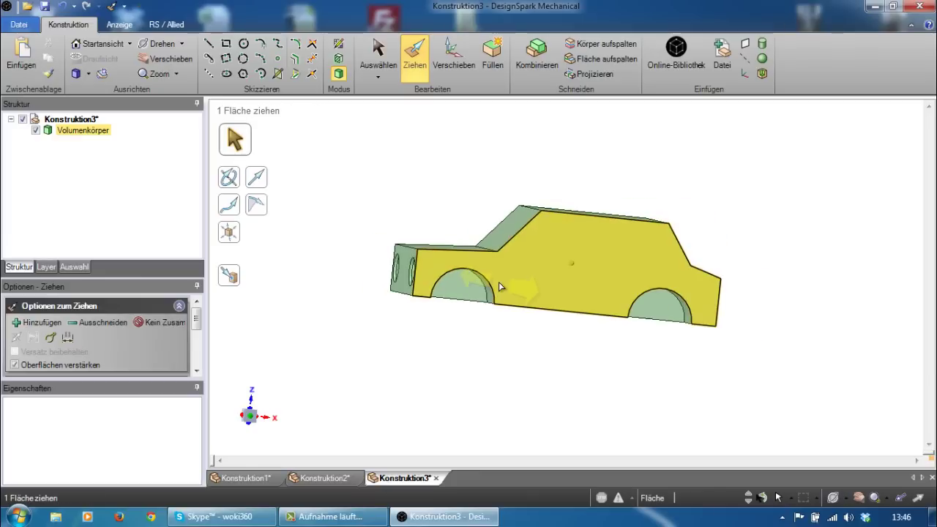
{"action": "scroll", "coordinate": [499, 284], "scroll_direction": "up", "scroll_amount": 1}
{"action": "scroll", "coordinate": [499, 283], "scroll_direction": "up", "scroll_amount": 2}
{"action": "left_click", "coordinate": [450, 268]}
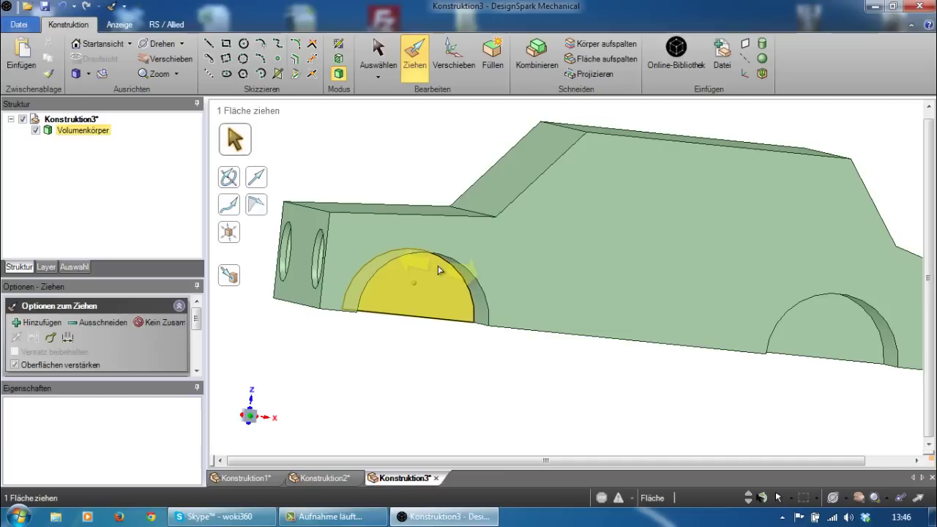
{"action": "key", "text": "Escape"}
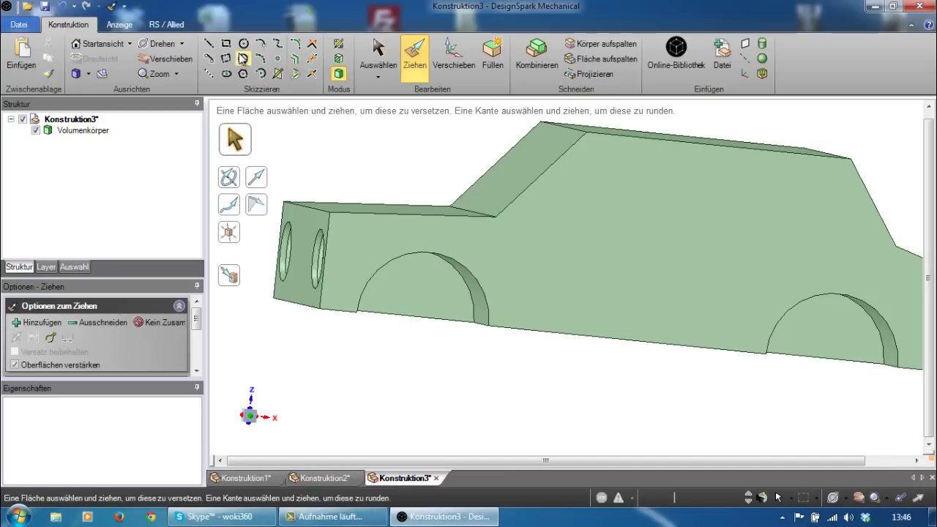
Sketch a 7,81 mm circle centred in the front wheel arch on the side face.
{"action": "left_click", "coordinate": [244, 44]}
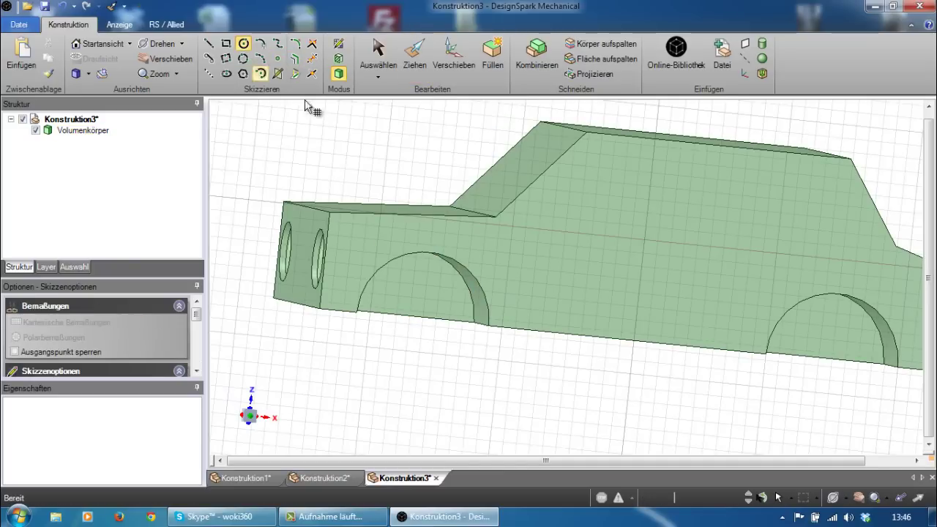
{"action": "left_click", "coordinate": [413, 310]}
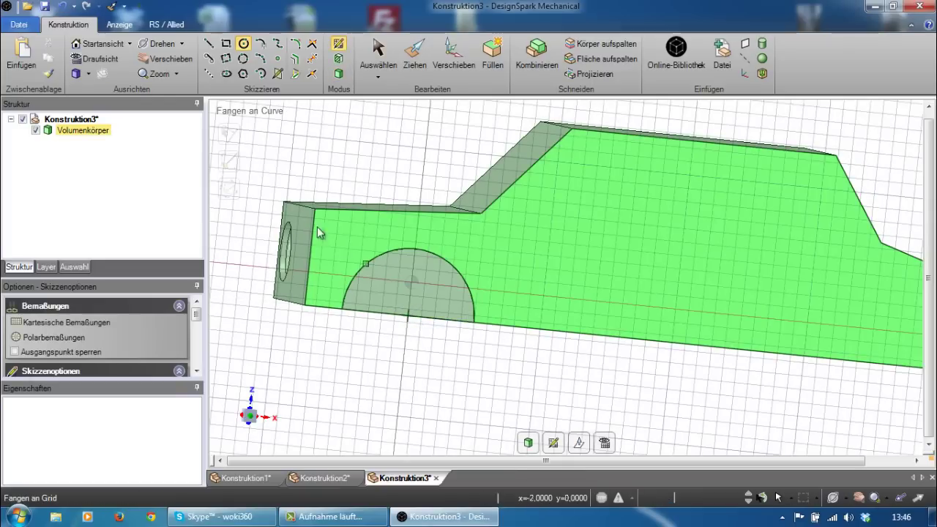
{"action": "left_click", "coordinate": [408, 316]}
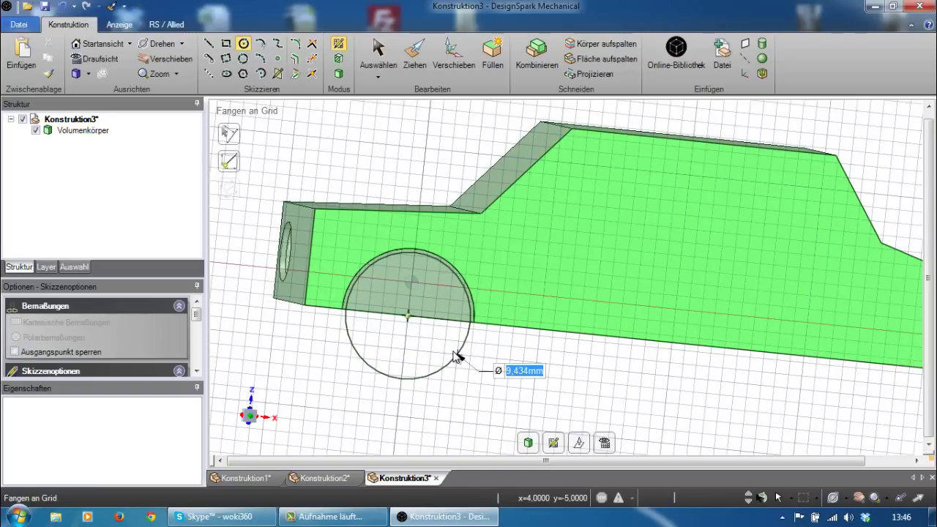
{"action": "left_click", "coordinate": [451, 353]}
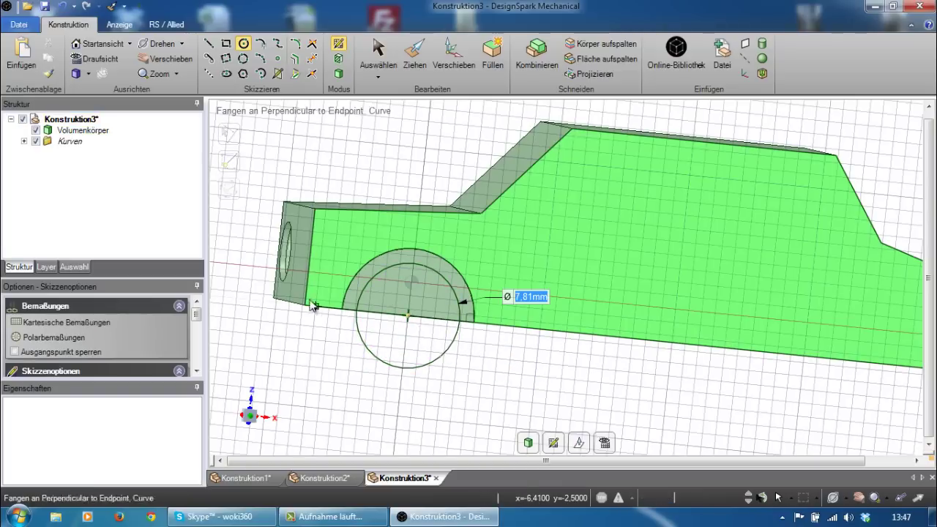
{"action": "scroll", "coordinate": [262, 285], "scroll_direction": "down", "scroll_amount": 2}
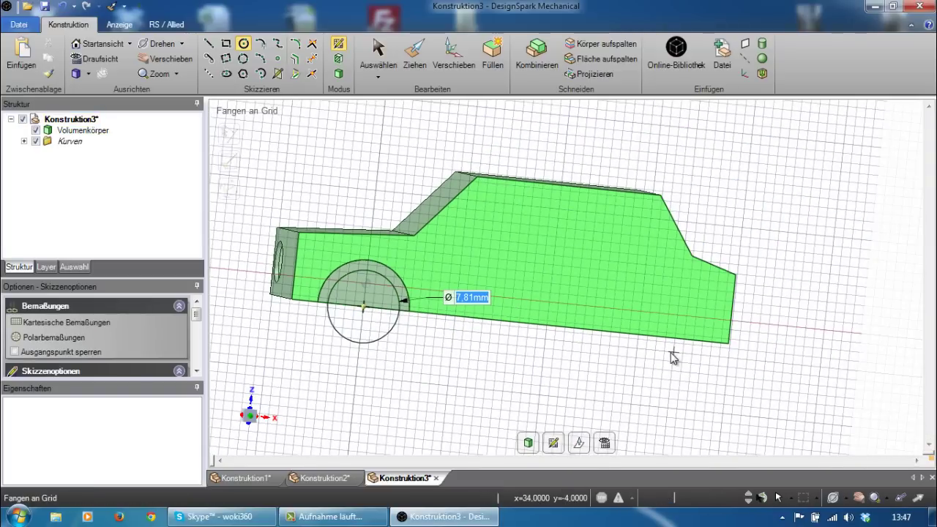
{"action": "scroll", "coordinate": [674, 357], "scroll_direction": "up", "scroll_amount": 1}
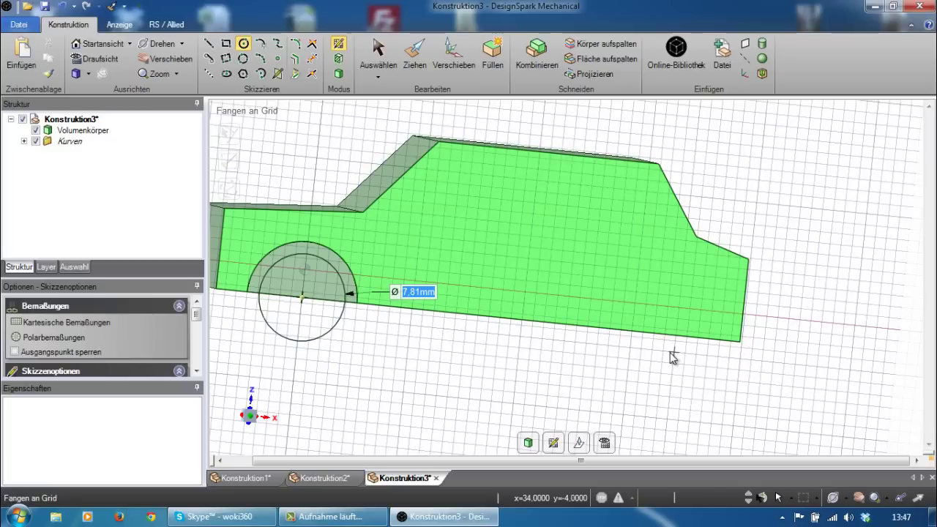
{"action": "left_click", "coordinate": [339, 74]}
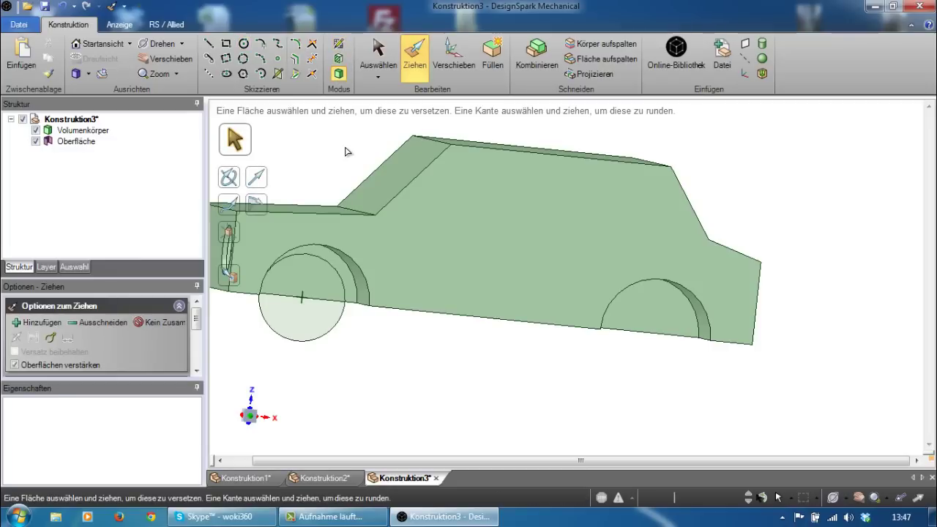
Sketch an 8,544 mm circle centred in the rear wheel arch.
{"action": "left_click", "coordinate": [245, 44]}
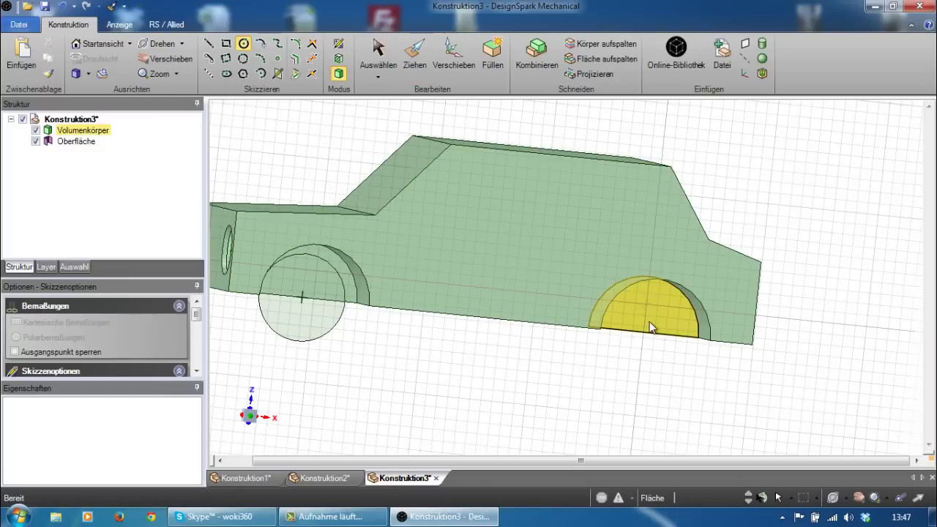
{"action": "left_click", "coordinate": [650, 322]}
{"action": "left_click", "coordinate": [643, 333]}
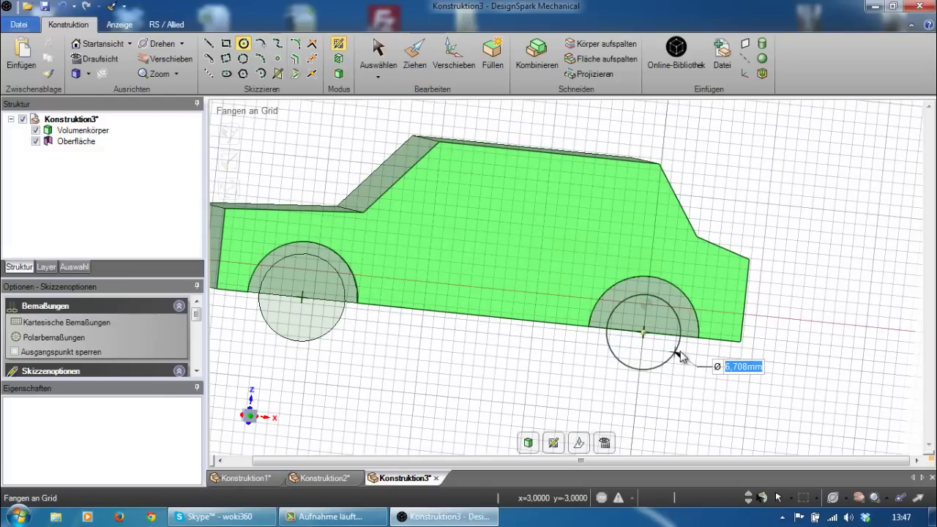
{"action": "left_click", "coordinate": [686, 354]}
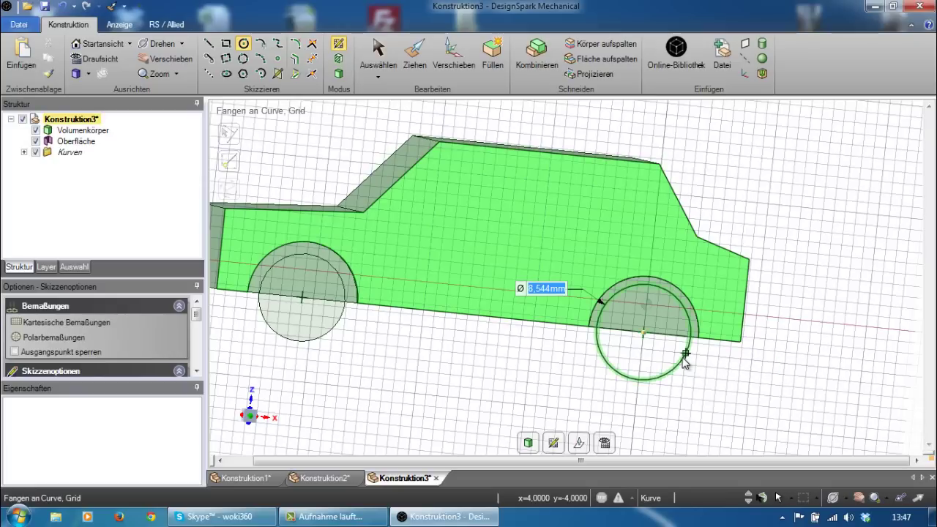
{"action": "mouse_move", "coordinate": [464, 286]}
{"action": "middle_mouse_down"}
{"action": "mouse_move", "coordinate": [485, 313]}
{"action": "mouse_move", "coordinate": [517, 313]}
{"action": "middle_mouse_up"}
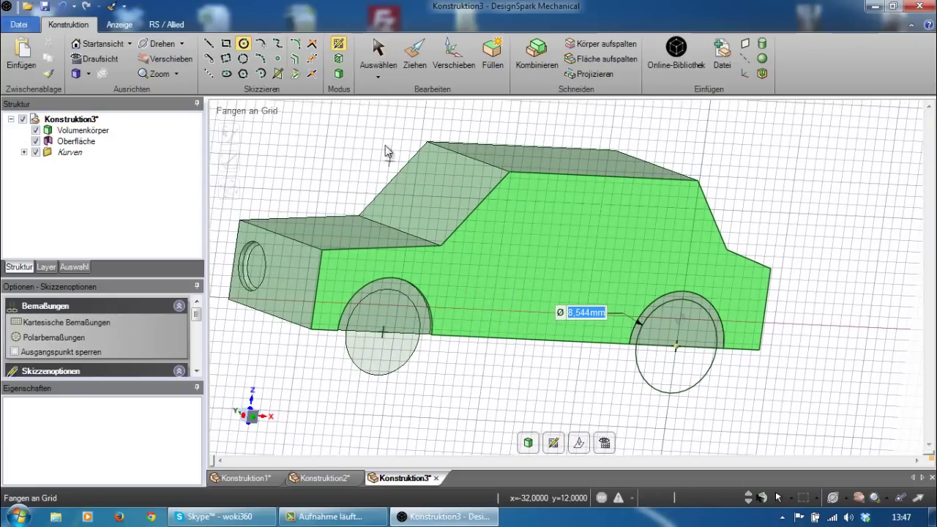
{"action": "left_click", "coordinate": [338, 74]}
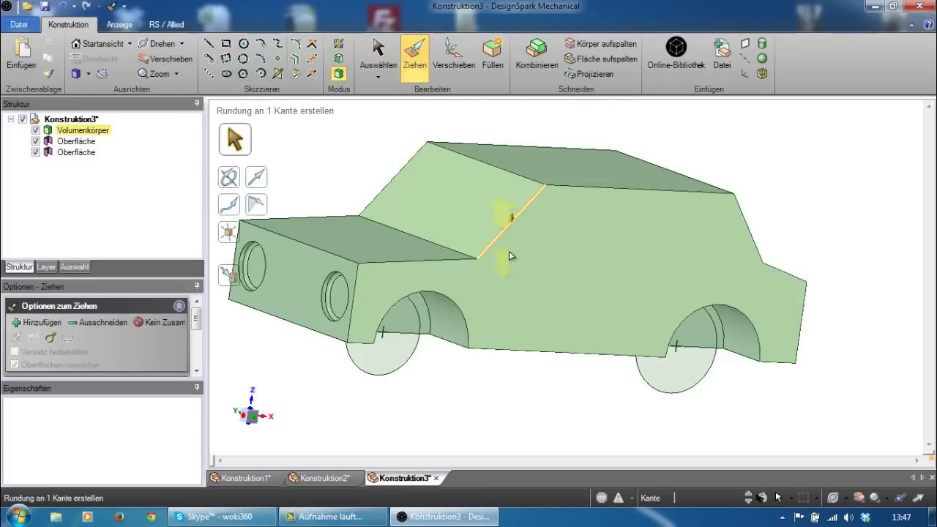
{"action": "left_click", "coordinate": [511, 268]}
{"action": "left_click", "coordinate": [472, 212]}
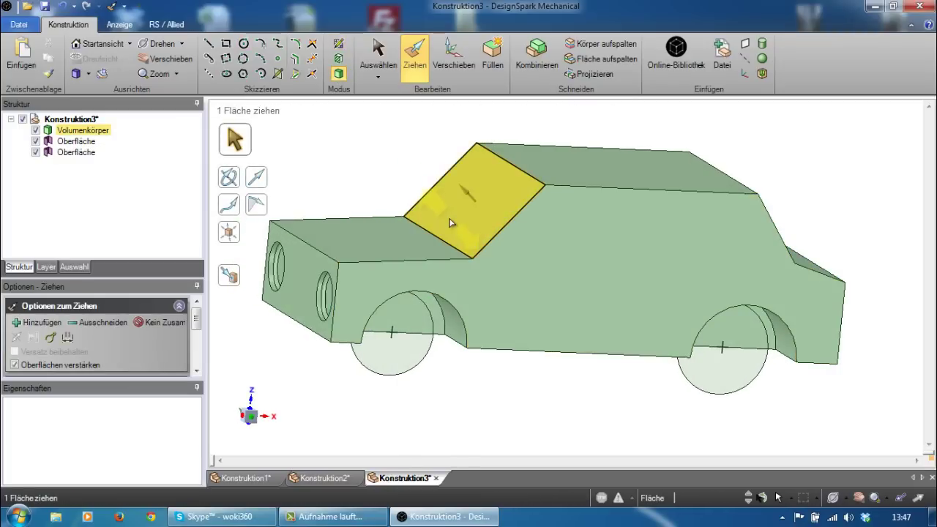
{"action": "left_click", "coordinate": [440, 128]}
{"action": "left_click", "coordinate": [421, 345]}
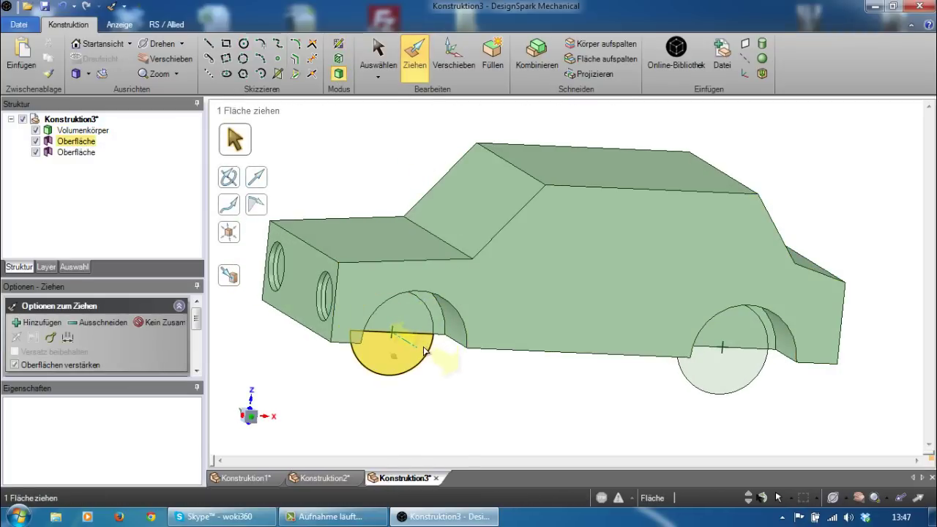
{"action": "left_click", "coordinate": [434, 218]}
{"action": "left_click", "coordinate": [395, 238]}
{"action": "left_click", "coordinate": [432, 320]}
{"action": "left_click", "coordinate": [410, 326]}
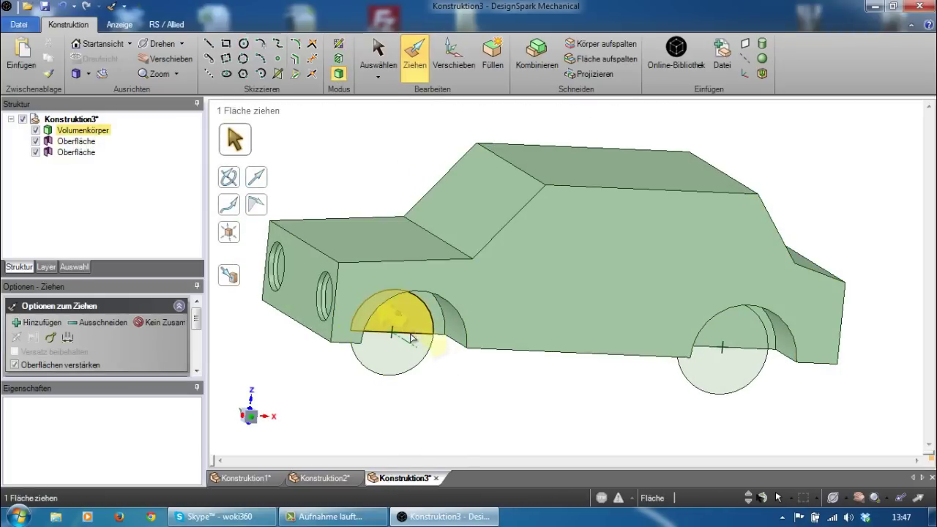
{"action": "left_click", "coordinate": [411, 333]}
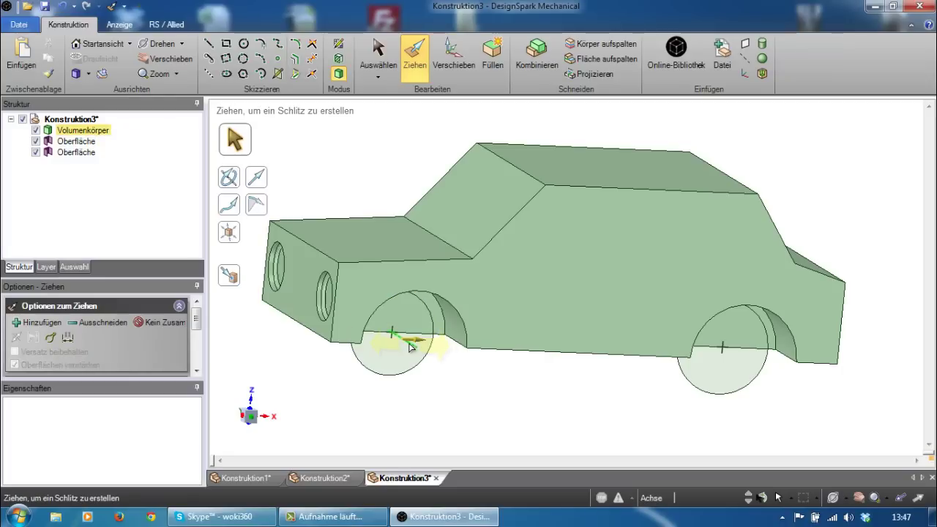
{"action": "left_click", "coordinate": [411, 335]}
{"action": "left_click", "coordinate": [414, 328]}
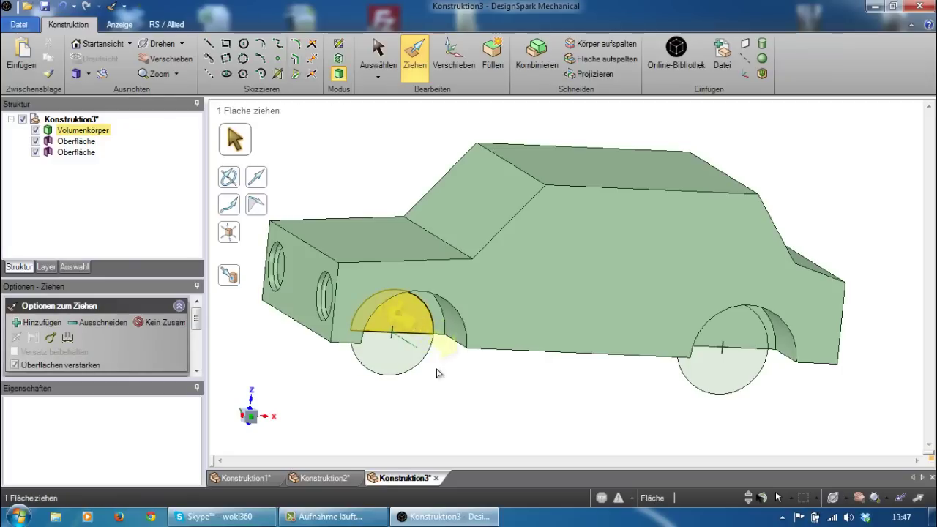
{"action": "left_click", "coordinate": [435, 372]}
{"action": "middle_click_drag", "start_coordinate": [435, 372], "coordinate": [388, 360]}
{"action": "left_click", "coordinate": [408, 361]}
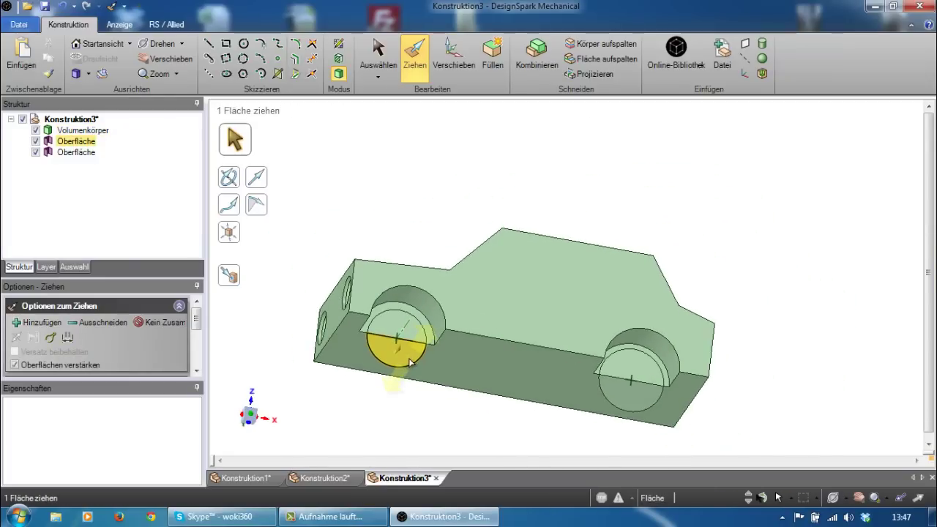
{"action": "scroll", "coordinate": [403, 359], "scroll_direction": "up", "scroll_amount": 2}
{"action": "key", "text": "Escape"}
With Verschieben, move both halves of the front and rear wheel circles outward about 1.5–1.7 mm.
{"action": "left_click", "coordinate": [448, 77]}
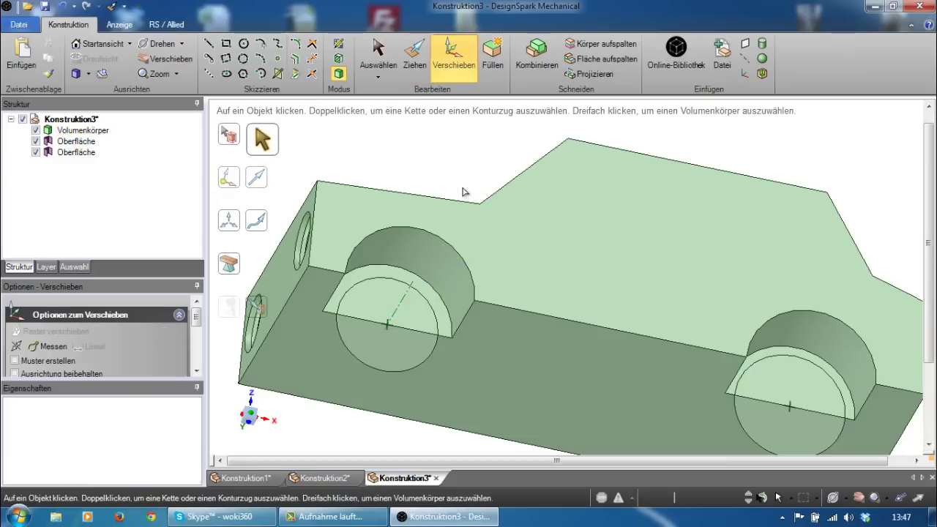
{"action": "left_click", "coordinate": [427, 313]}
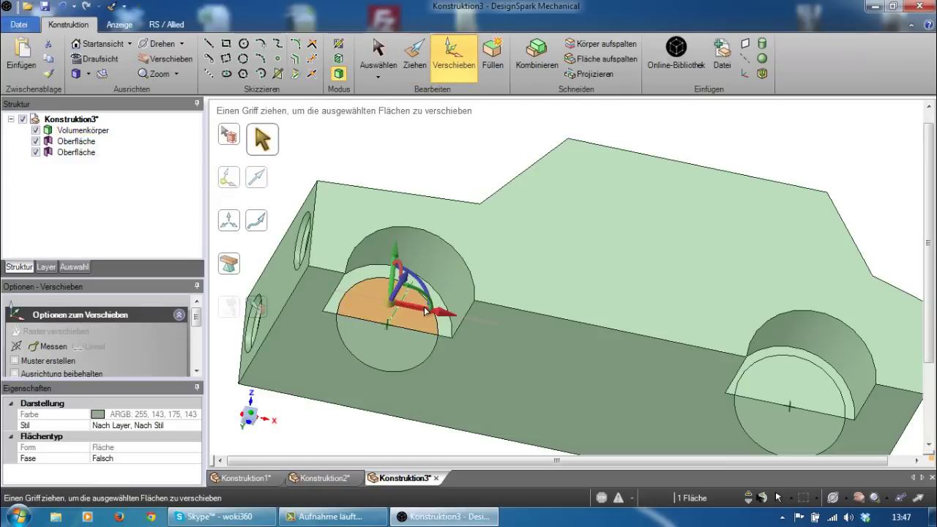
{"action": "left_click", "coordinate": [421, 347]}
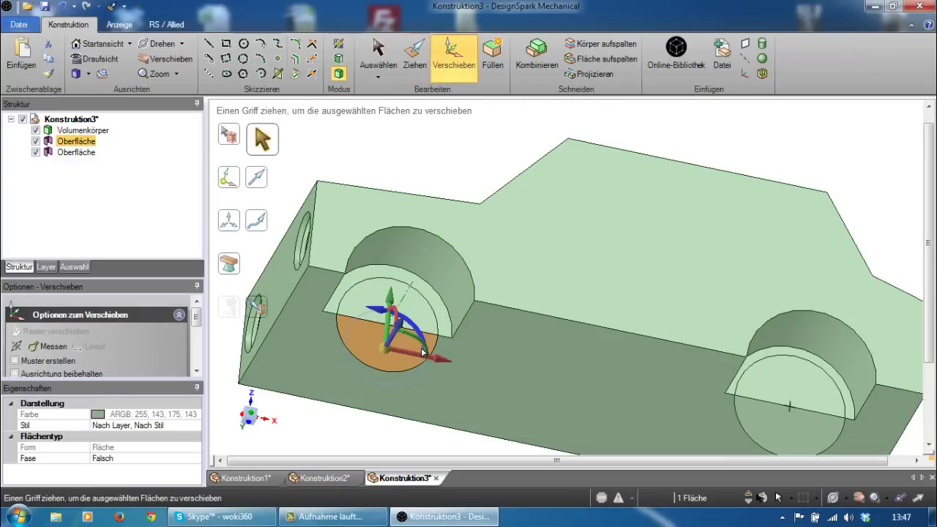
{"action": "left_click", "coordinate": [422, 311], "text": "ctrl"}
{"action": "middle_click_drag", "start_coordinate": [423, 311], "coordinate": [419, 311]}
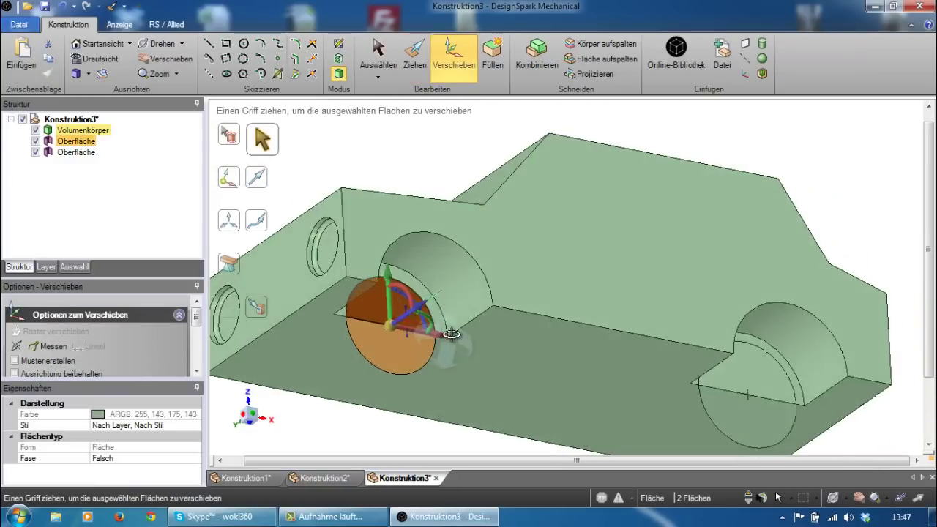
{"action": "left_click_drag", "start_coordinate": [423, 309], "coordinate": [433, 307]}
{"action": "left_click", "coordinate": [763, 393]}
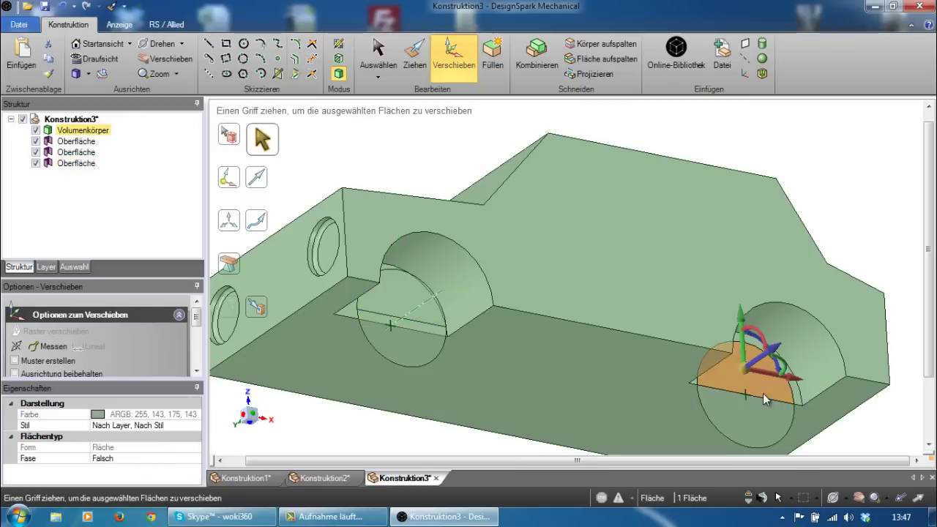
{"action": "left_click", "coordinate": [760, 412], "text": "ctrl"}
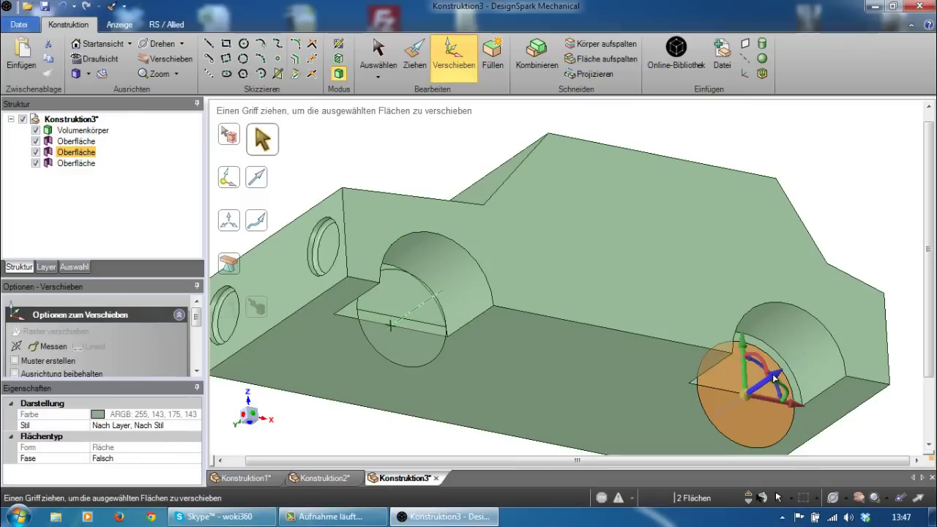
{"action": "left_click_drag", "start_coordinate": [778, 375], "coordinate": [787, 370]}
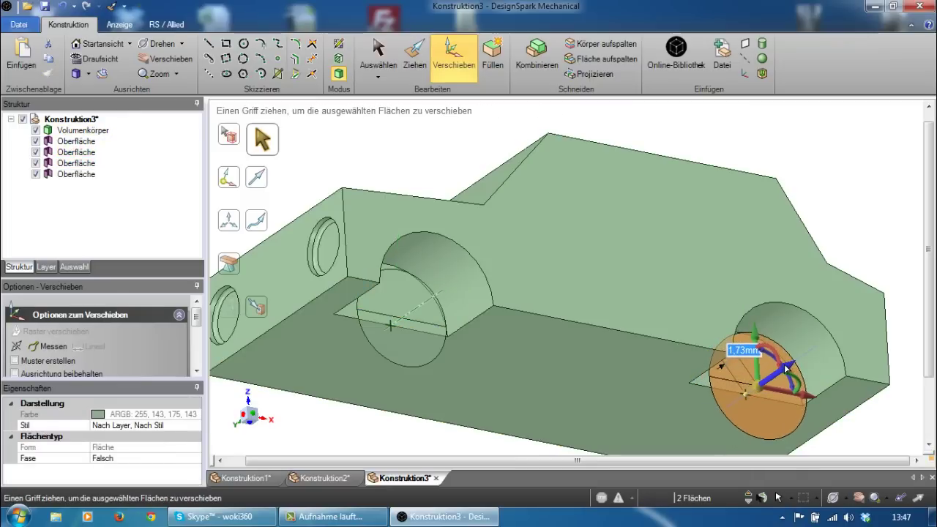
Reselect the front wheel face halves, shift them along the axis, and undo the mistaken 0,91 m move.
{"action": "middle_click_drag", "start_coordinate": [423, 306], "coordinate": [434, 289]}
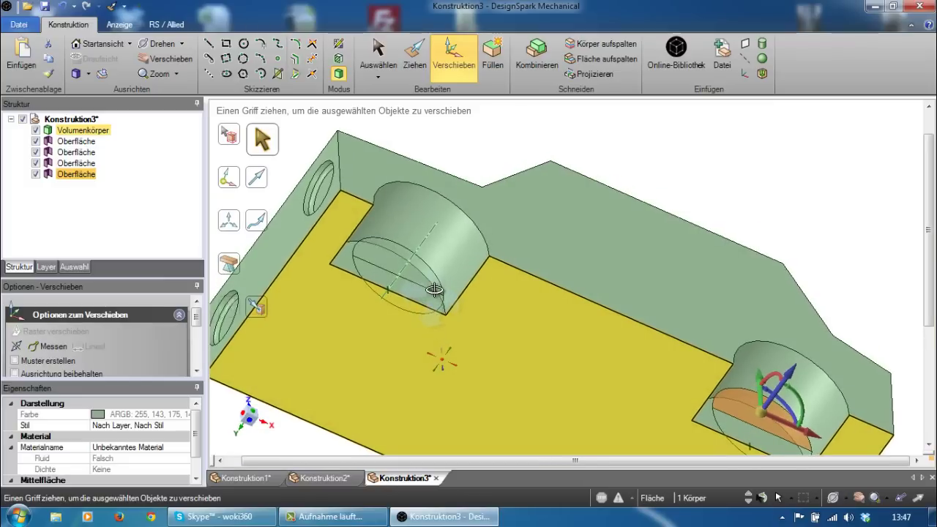
{"action": "left_click", "coordinate": [414, 270], "text": "ctrl"}
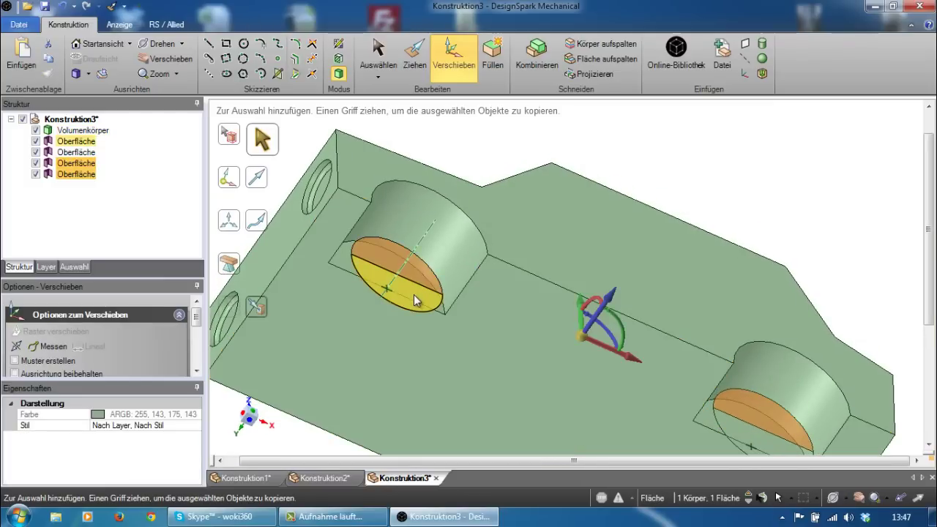
{"action": "left_click", "coordinate": [414, 295], "text": "ctrl"}
{"action": "middle_click_drag", "start_coordinate": [569, 373], "coordinate": [624, 348]}
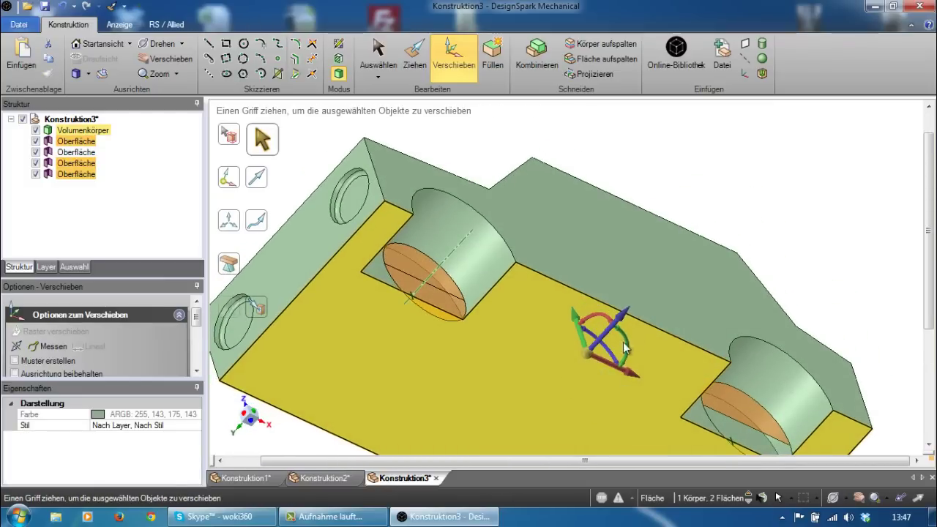
{"action": "left_click_drag", "start_coordinate": [626, 317], "coordinate": [634, 310]}
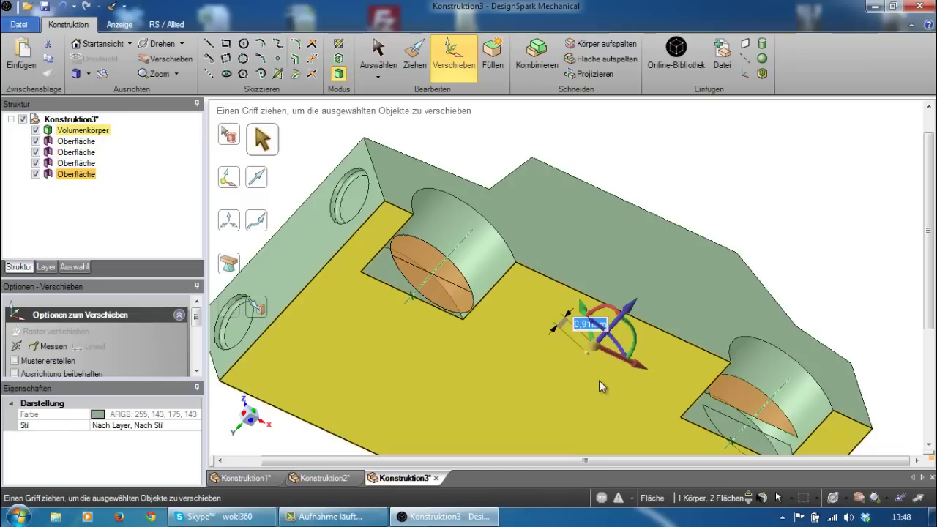
{"action": "key", "text": "ctrl+z"}
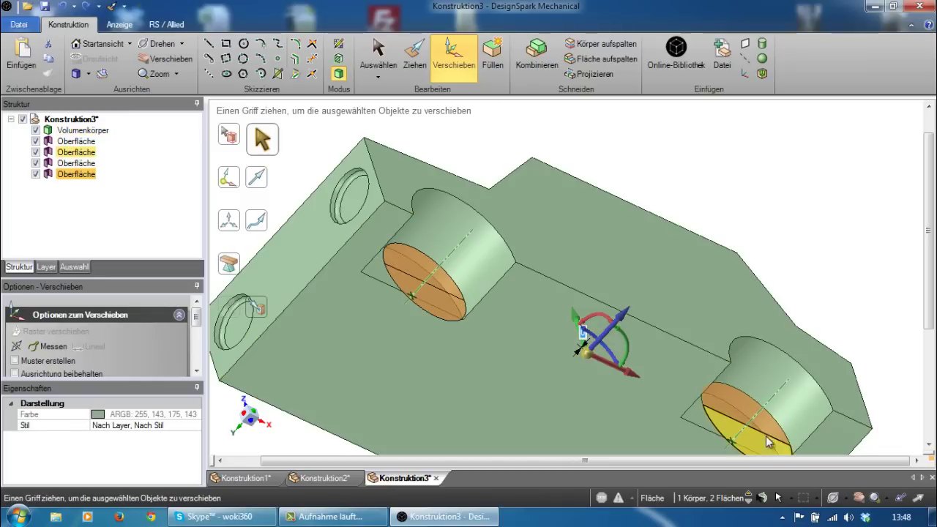
{"action": "left_click", "coordinate": [760, 440], "text": "ctrl"}
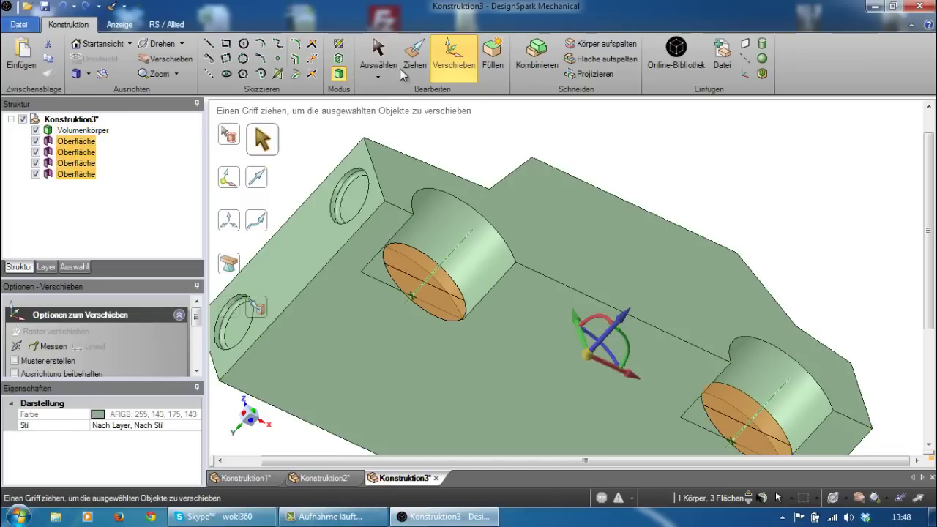
Pull the four selected wheel faces outward into 3.33 mm thick wheel discs.
{"action": "left_click", "coordinate": [419, 57]}
{"action": "left_click", "coordinate": [421, 59]}
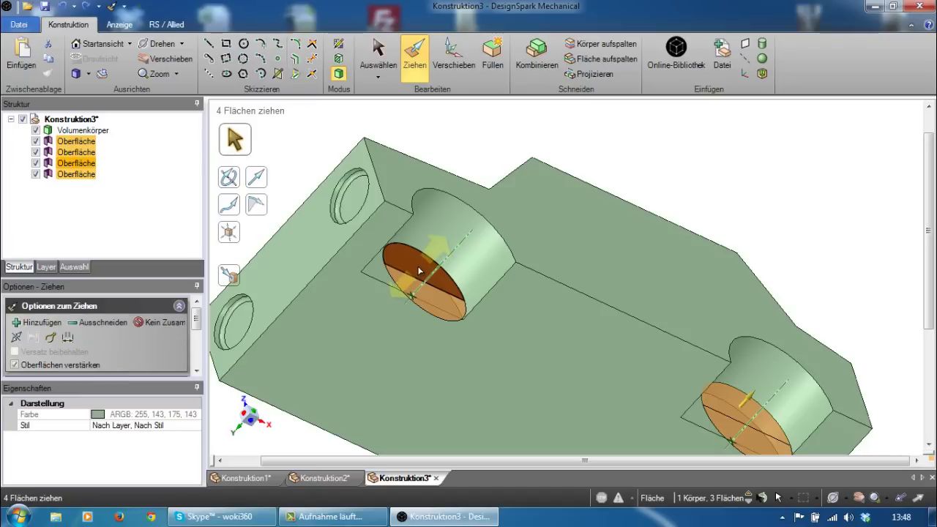
{"action": "left_click_drag", "start_coordinate": [420, 271], "coordinate": [458, 248]}
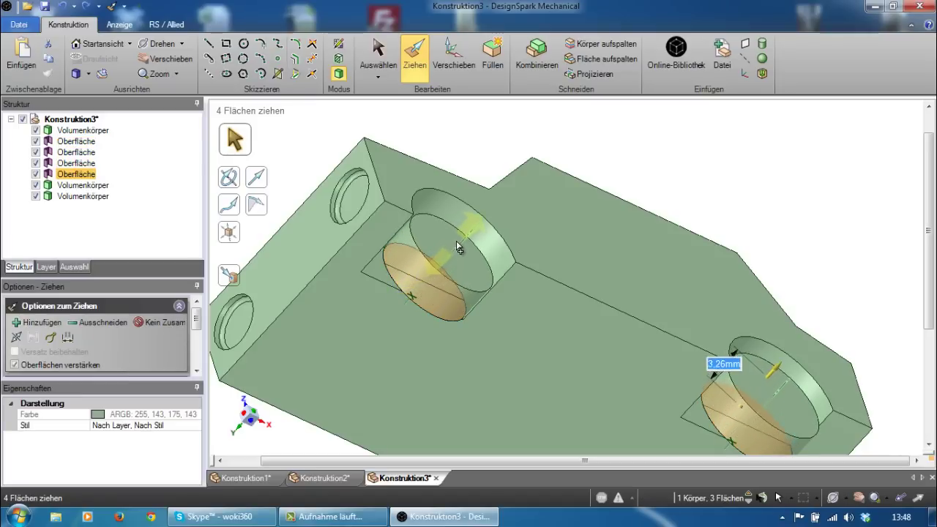
{"action": "left_click_drag", "start_coordinate": [458, 247], "coordinate": [459, 240]}
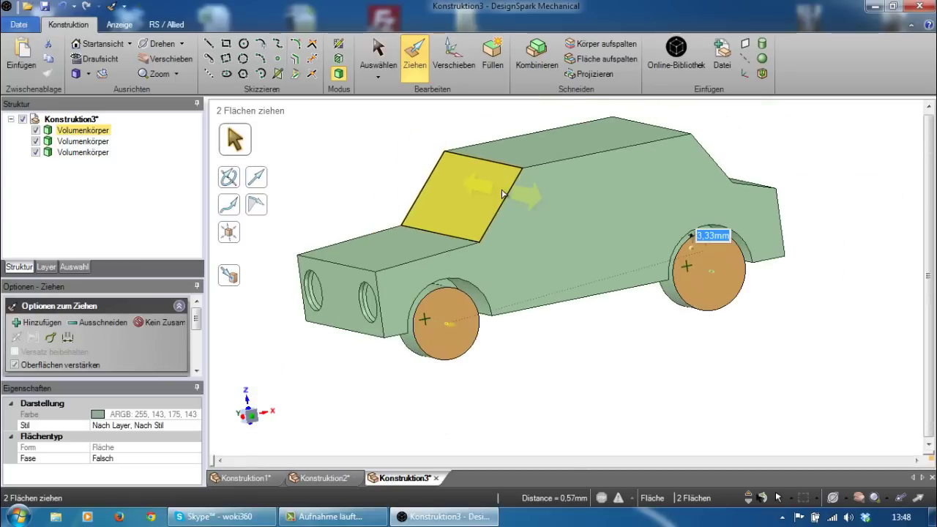
{"action": "mouse_move", "coordinate": [503, 194]}
{"action": "middle_mouse_down"}
{"action": "mouse_move", "coordinate": [626, 236]}
{"action": "mouse_move", "coordinate": [512, 284]}
{"action": "mouse_move", "coordinate": [592, 259]}
{"action": "middle_mouse_up"}
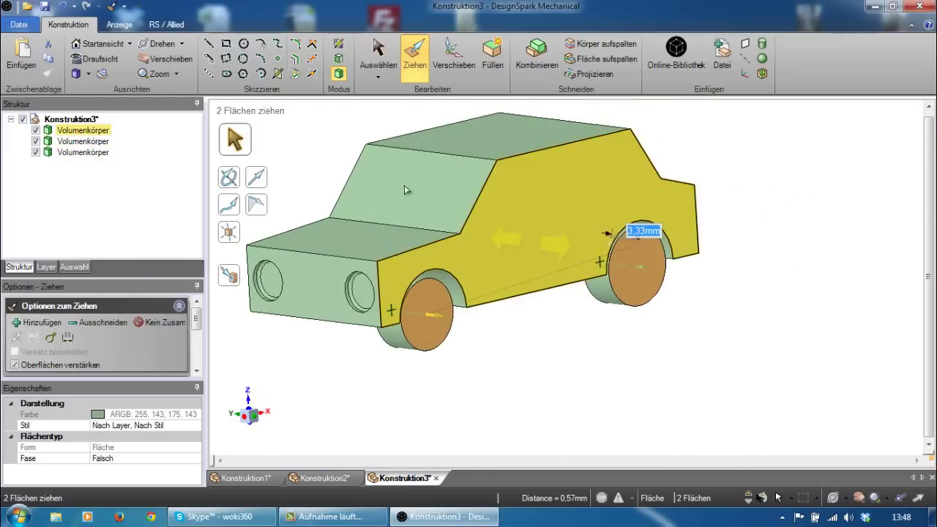
{"action": "left_click", "coordinate": [209, 43]}
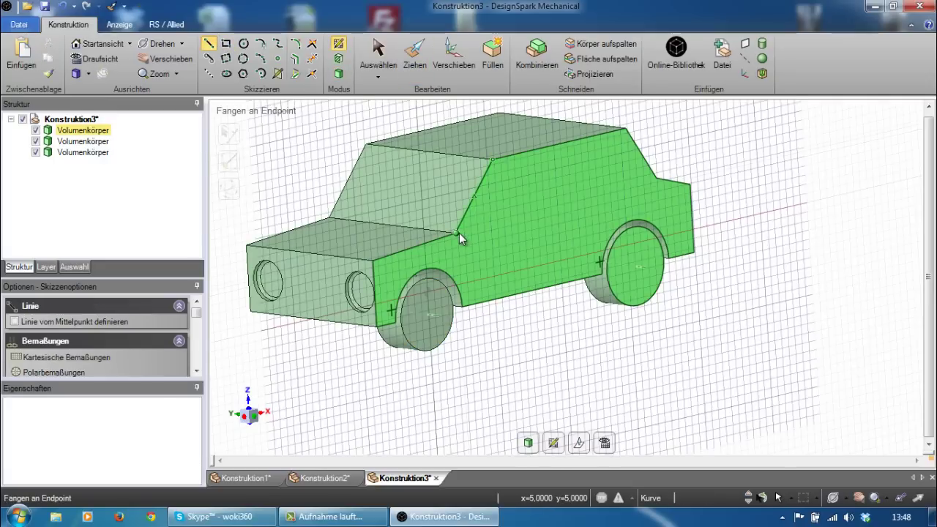
{"action": "left_click", "coordinate": [477, 233]}
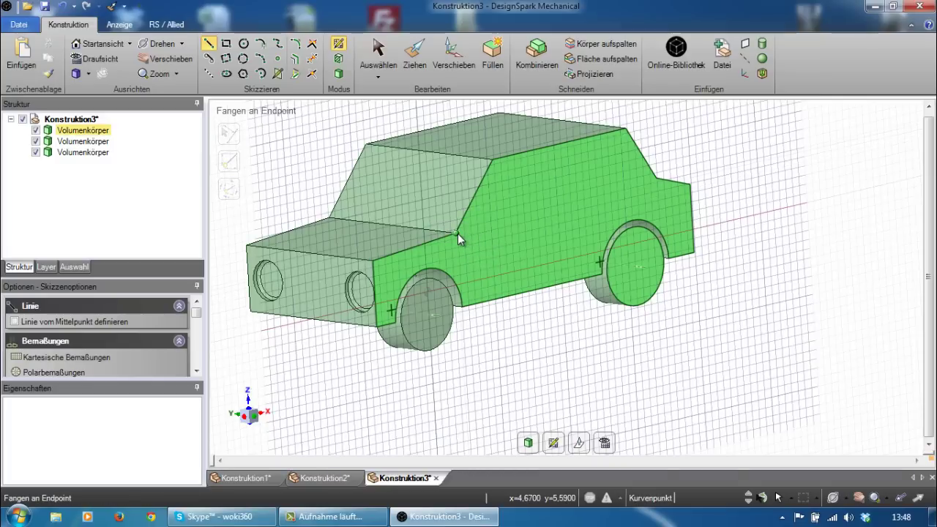
{"action": "left_click", "coordinate": [457, 233]}
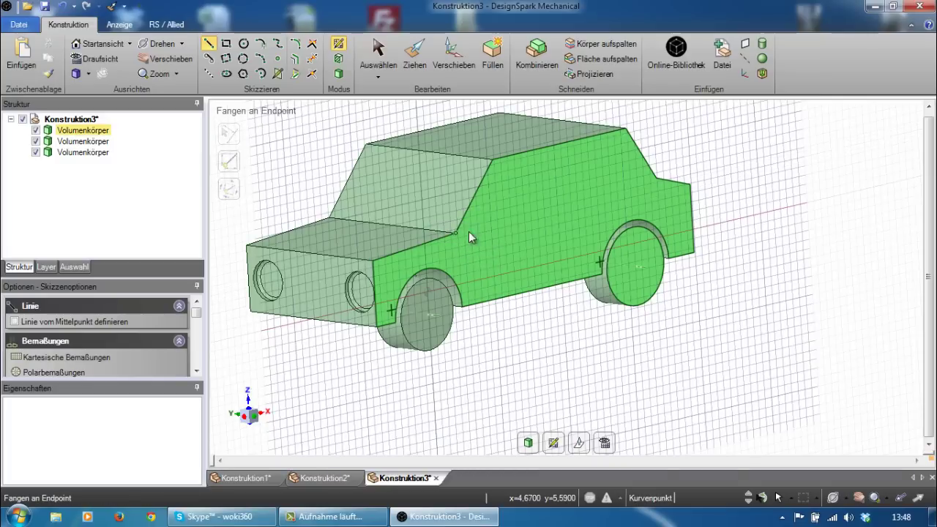
{"action": "left_click", "coordinate": [659, 178]}
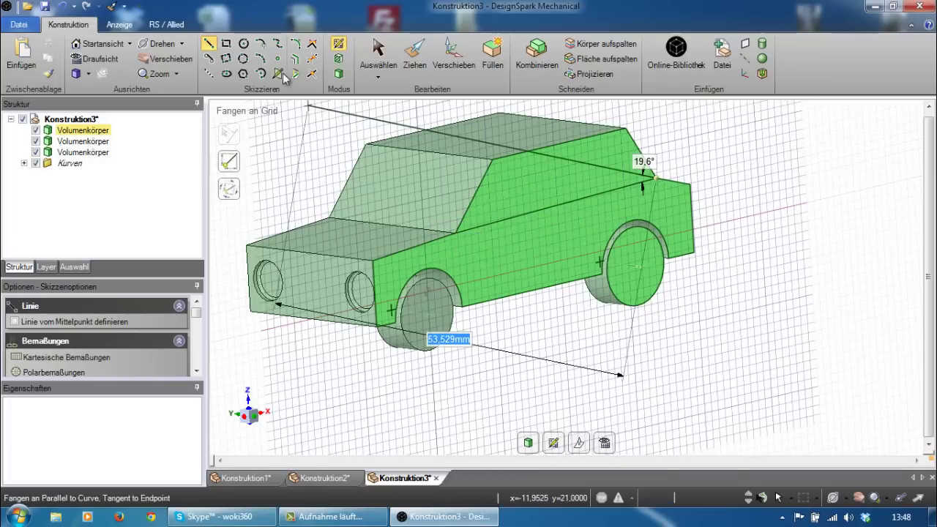
{"action": "left_click", "coordinate": [339, 73]}
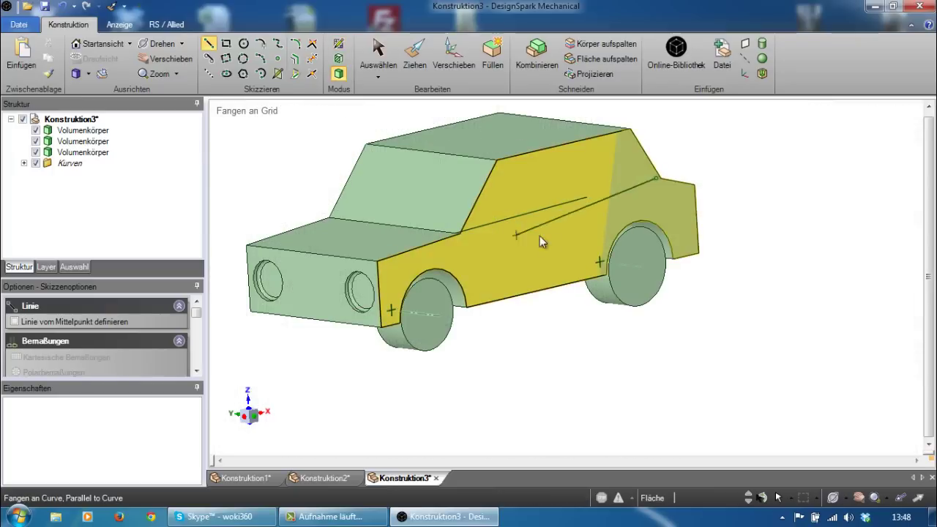
{"action": "middle_click_drag", "start_coordinate": [590, 284], "coordinate": [562, 263]}
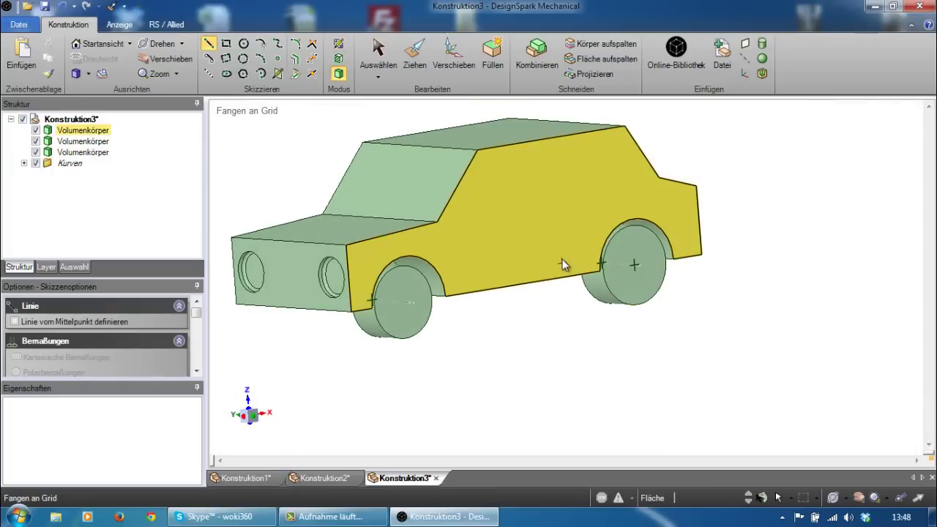
{"action": "left_click", "coordinate": [563, 259]}
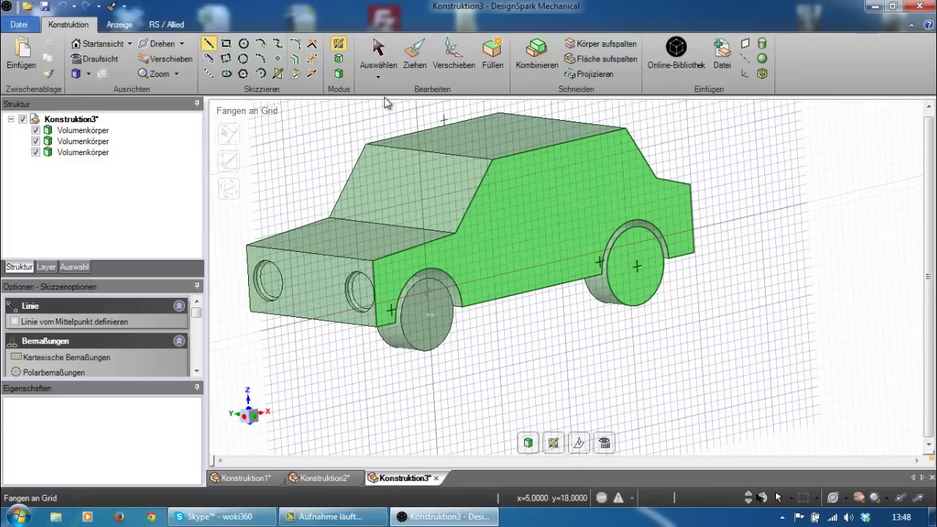
{"action": "left_click", "coordinate": [344, 76]}
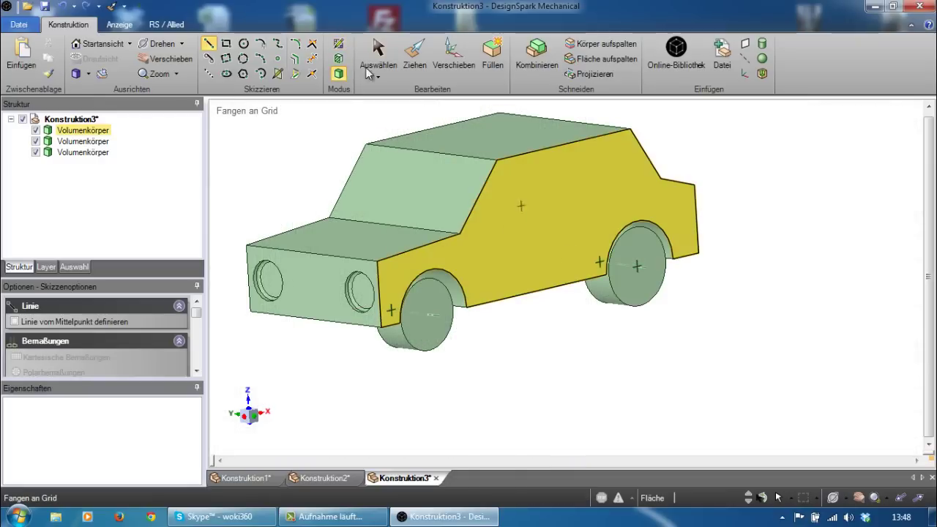
{"action": "left_click", "coordinate": [503, 237]}
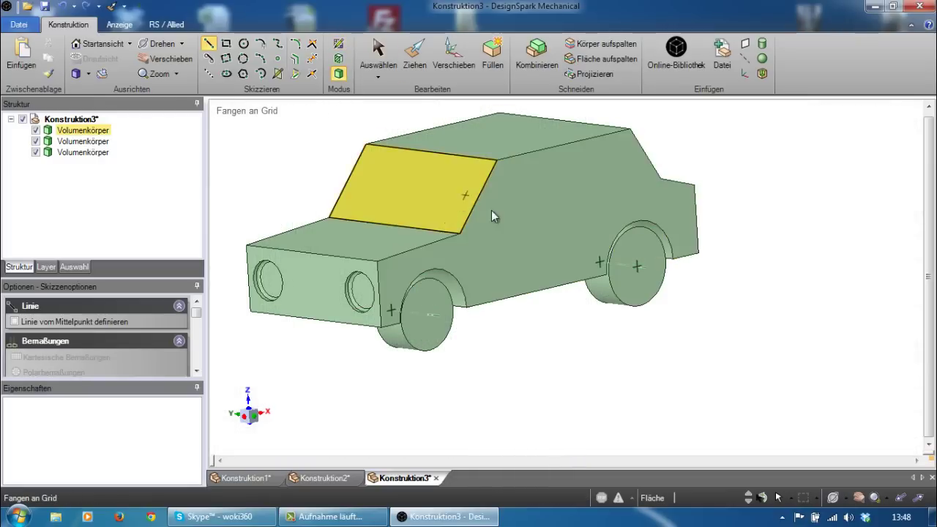
{"action": "left_click", "coordinate": [461, 232]}
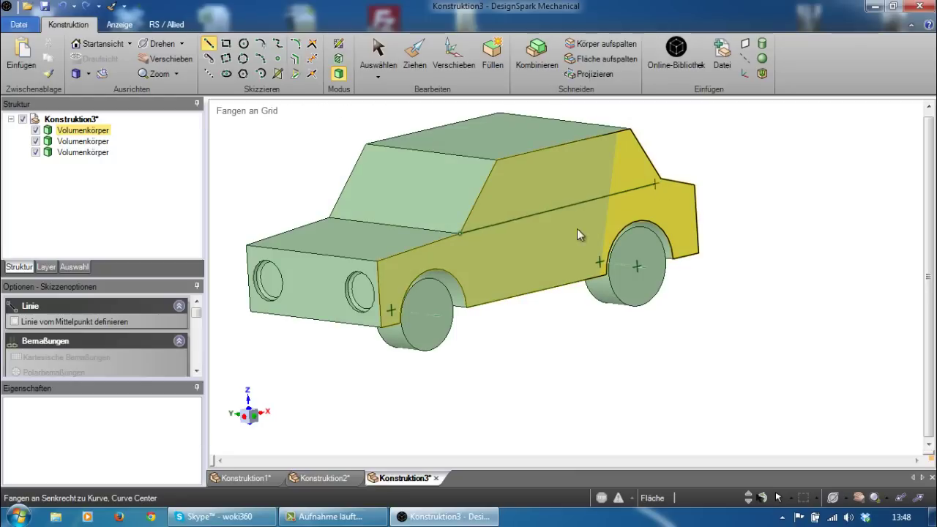
{"action": "mouse_move", "coordinate": [634, 205]}
{"action": "middle_mouse_down"}
{"action": "mouse_move", "coordinate": [535, 317]}
{"action": "mouse_move", "coordinate": [626, 230]}
{"action": "middle_mouse_up"}
{"action": "left_click", "coordinate": [666, 175]}
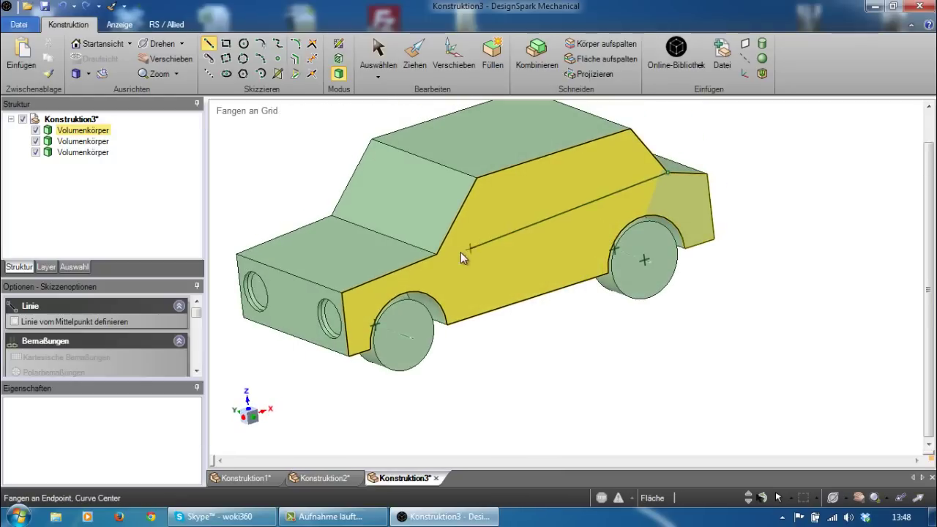
{"action": "left_click", "coordinate": [437, 254]}
{"action": "left_click", "coordinate": [437, 254]}
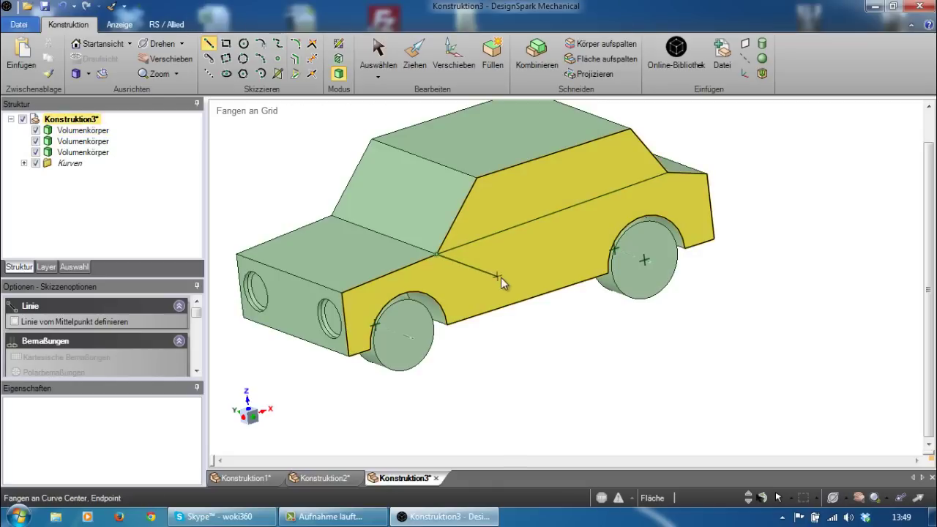
{"action": "key", "text": "Escape"}
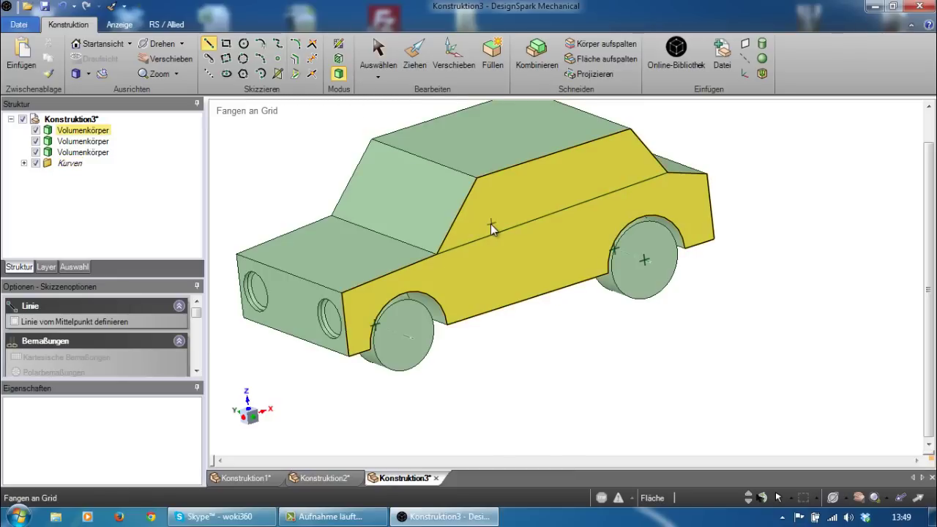
{"action": "key", "text": "ctrl+z"}
{"action": "middle_click_drag", "start_coordinate": [487, 230], "coordinate": [537, 220]}
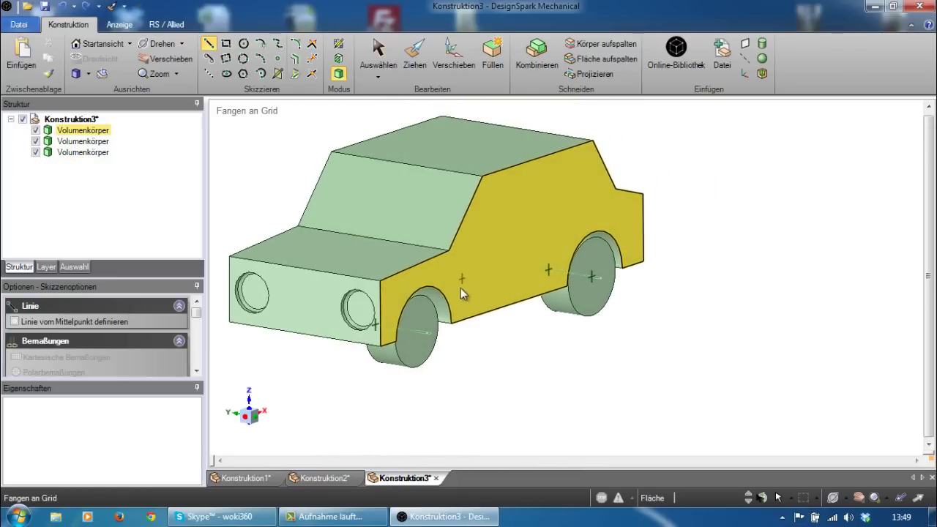
{"action": "left_click", "coordinate": [344, 282]}
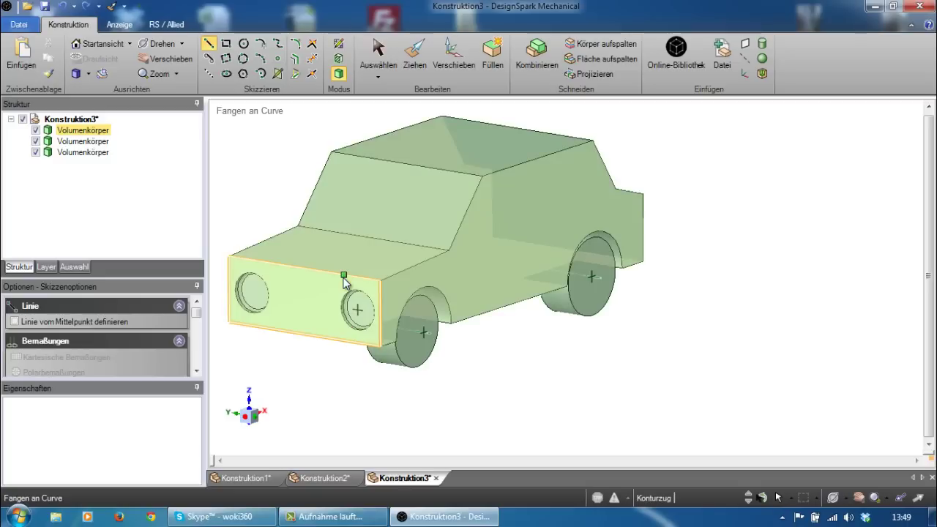
{"action": "key", "text": "ctrl+z"}
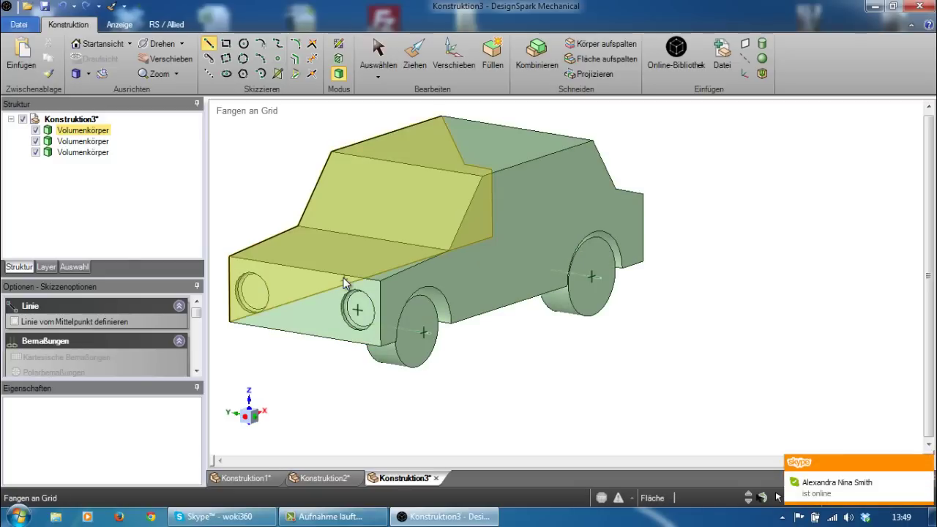
{"action": "left_click", "coordinate": [343, 279]}
{"action": "key", "text": "ctrl+z"}
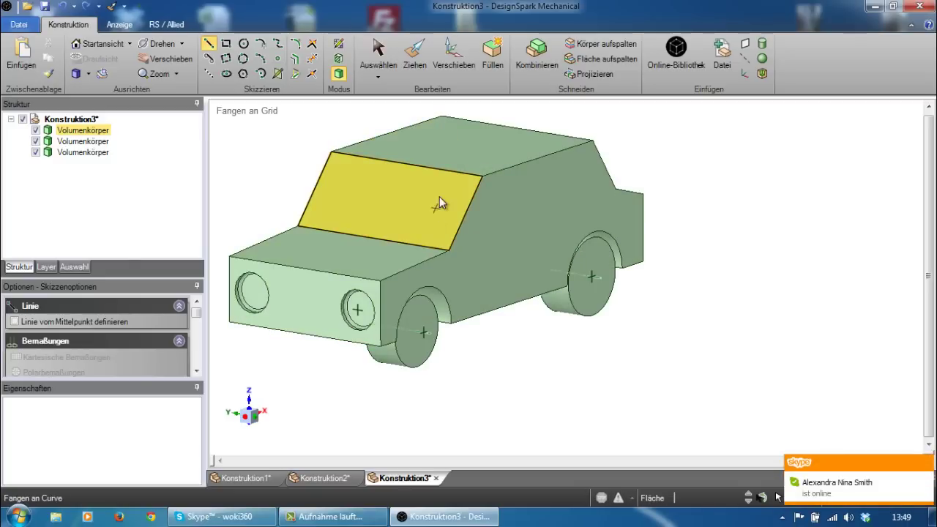
{"action": "left_click", "coordinate": [354, 279]}
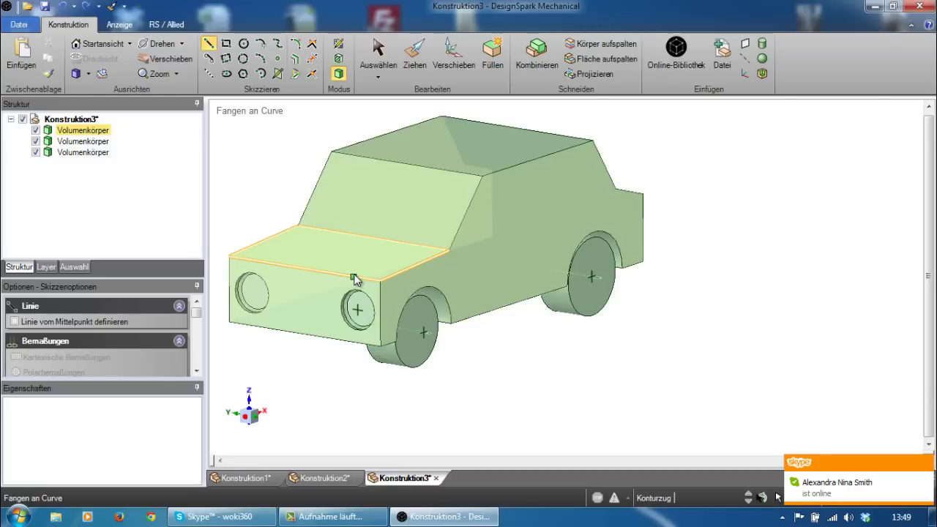
{"action": "key", "text": "ctrl+z"}
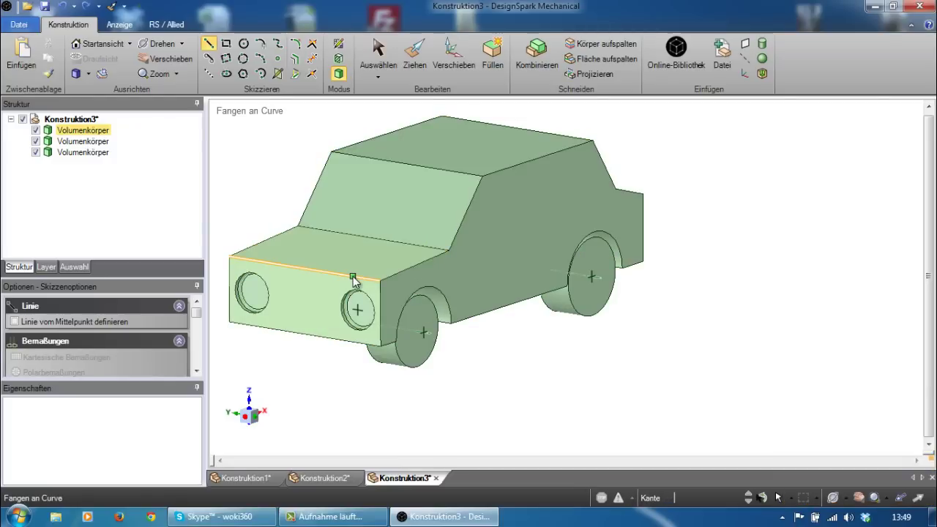
Pick the edge loops of the hood, the front face and the windshield.
{"action": "left_click", "coordinate": [379, 51]}
{"action": "left_click", "coordinate": [334, 272]}
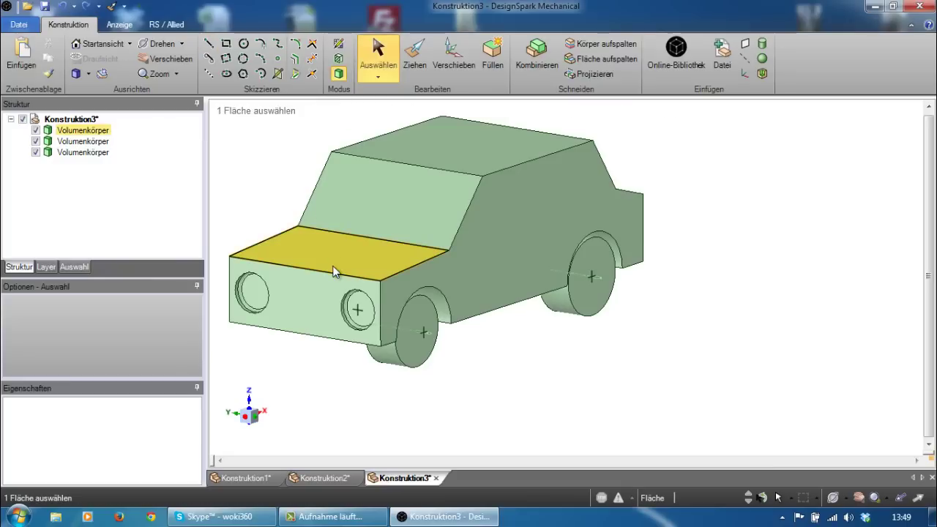
{"action": "left_click", "coordinate": [337, 274], "text": "ctrl"}
{"action": "key", "text": "ctrl+y"}
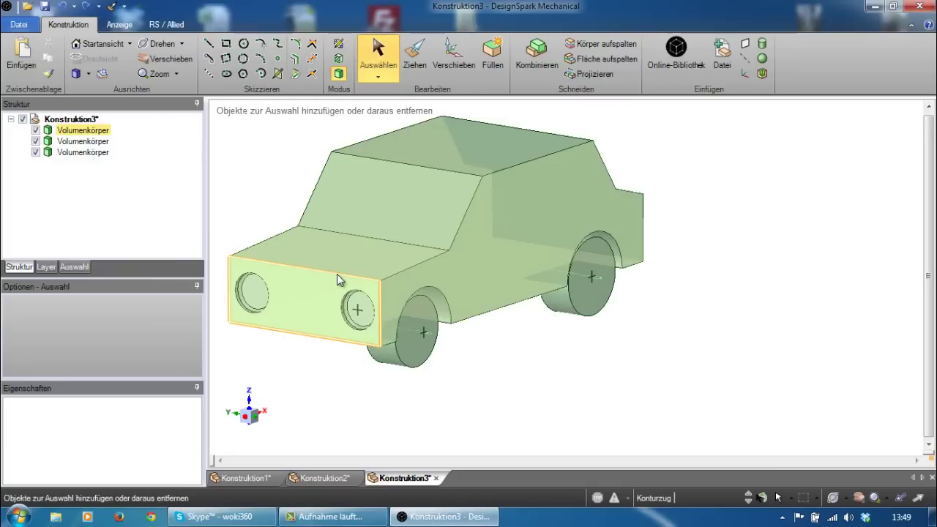
{"action": "key", "text": "ctrl+z"}
{"action": "double_click", "coordinate": [337, 275]}
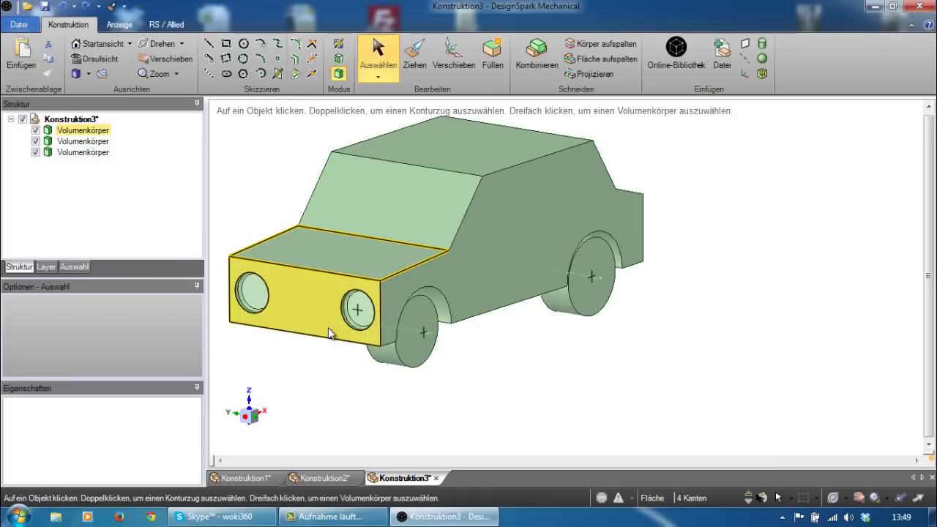
{"action": "double_click", "coordinate": [331, 345]}
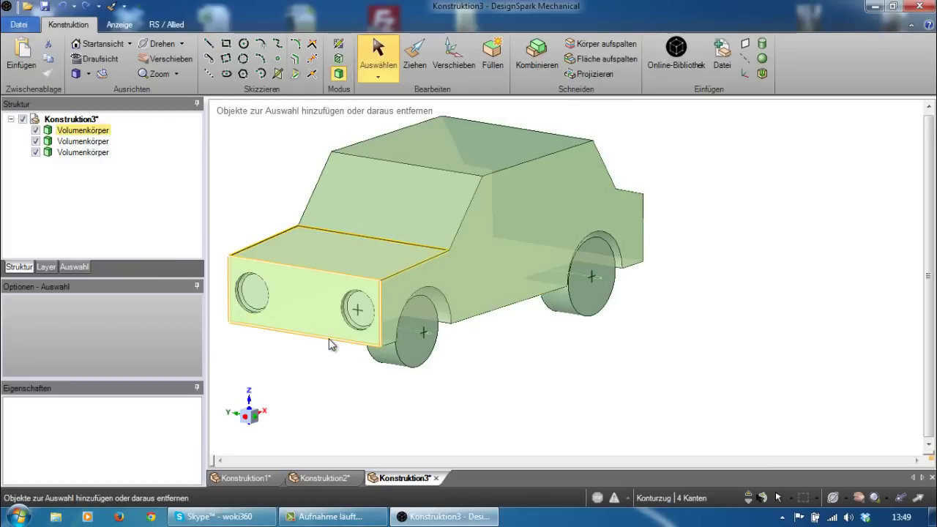
{"action": "left_click", "coordinate": [450, 170], "text": "ctrl"}
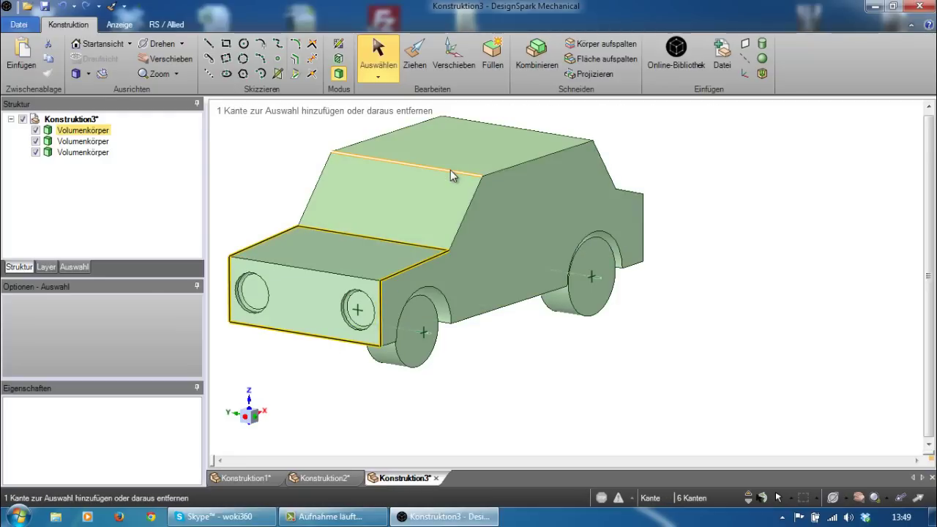
{"action": "double_click", "coordinate": [451, 170], "text": "ctrl"}
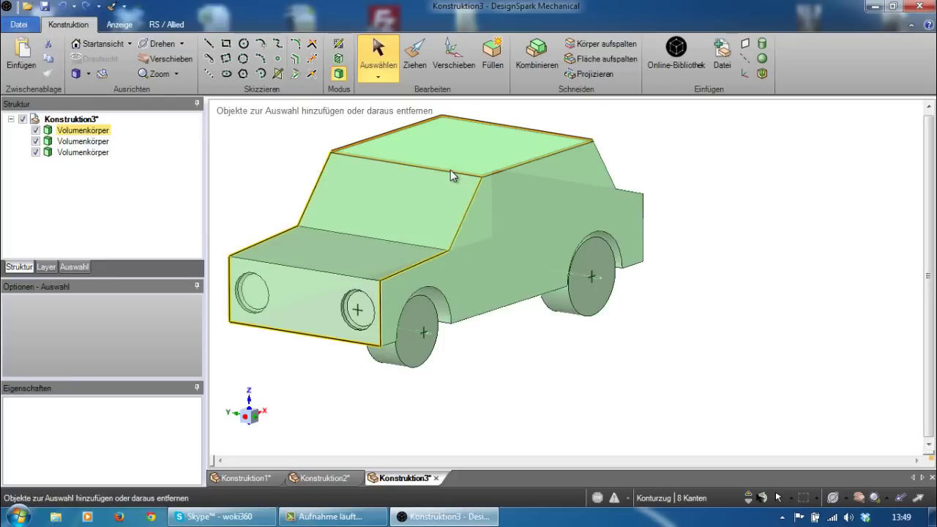
Add the rear roof edge, the upper rear side edges and the rear face's edge loop.
{"action": "left_click", "coordinate": [612, 175], "text": "ctrl"}
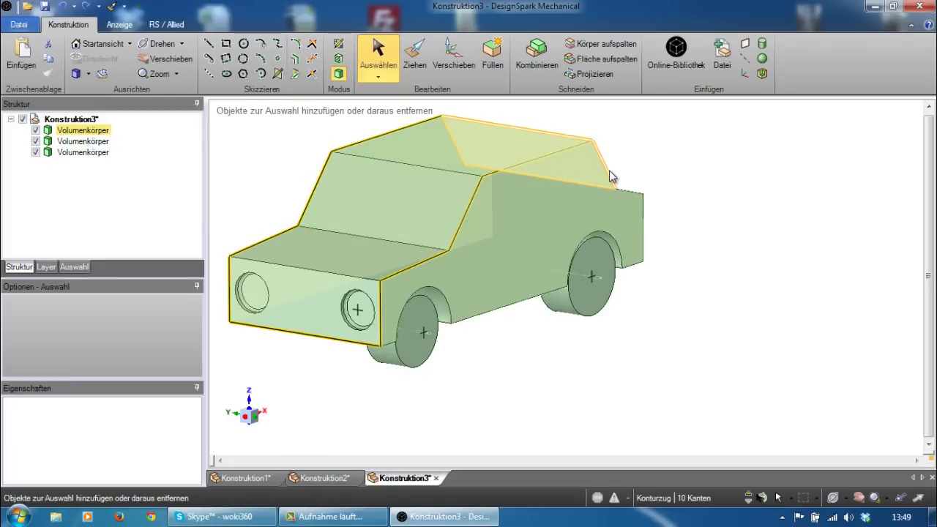
{"action": "left_click", "coordinate": [626, 189], "text": "ctrl"}
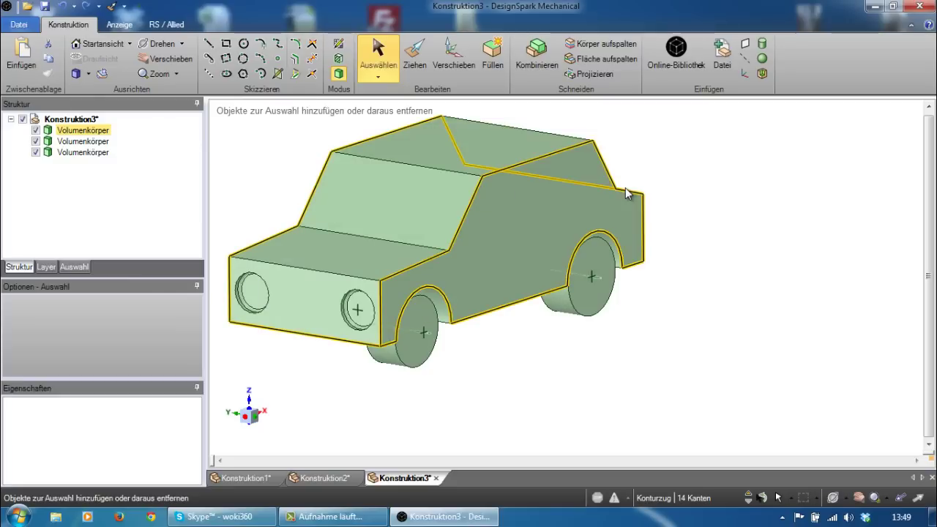
{"action": "left_click", "coordinate": [625, 192]}
{"action": "mouse_move", "coordinate": [625, 193]}
{"action": "middle_mouse_down"}
{"action": "mouse_move", "coordinate": [521, 264]}
{"action": "mouse_move", "coordinate": [539, 239]}
{"action": "middle_mouse_up"}
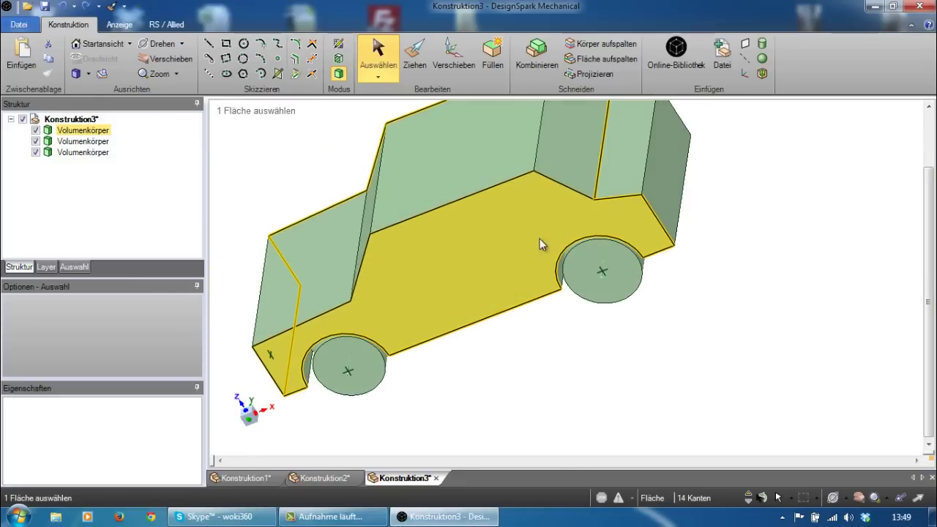
{"action": "double_click", "coordinate": [650, 160]}
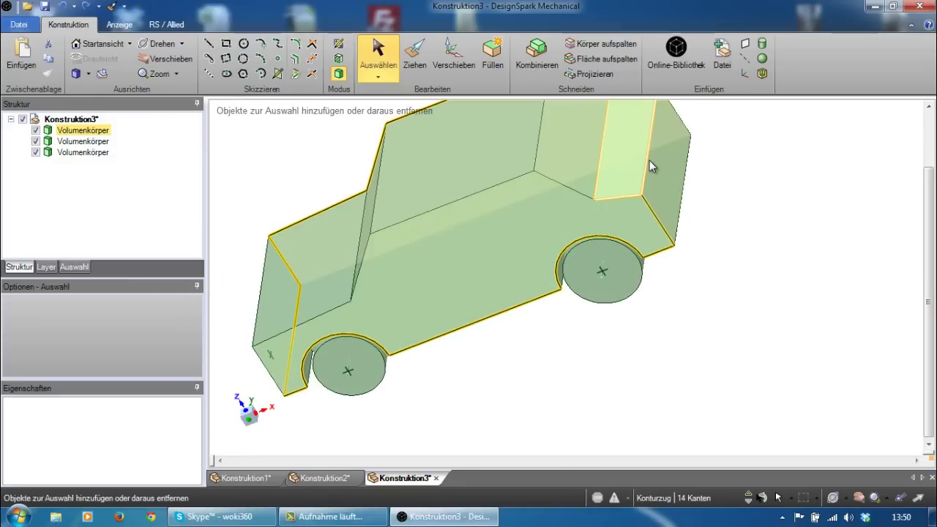
{"action": "middle_click_drag", "start_coordinate": [649, 160], "coordinate": [696, 182]}
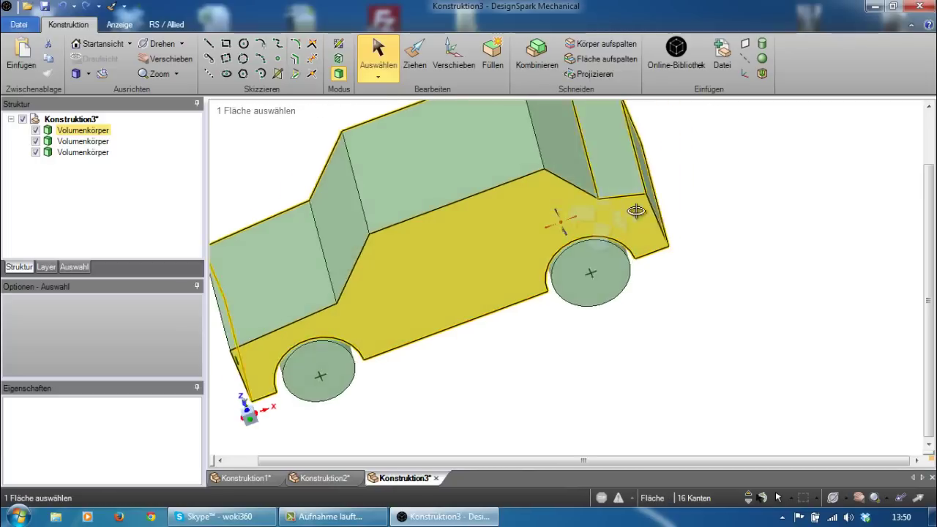
{"action": "left_click", "coordinate": [697, 182]}
Add the roof and remaining windshield edge loops, completing the 16-edge selection.
{"action": "double_click", "coordinate": [397, 190], "text": "ctrl"}
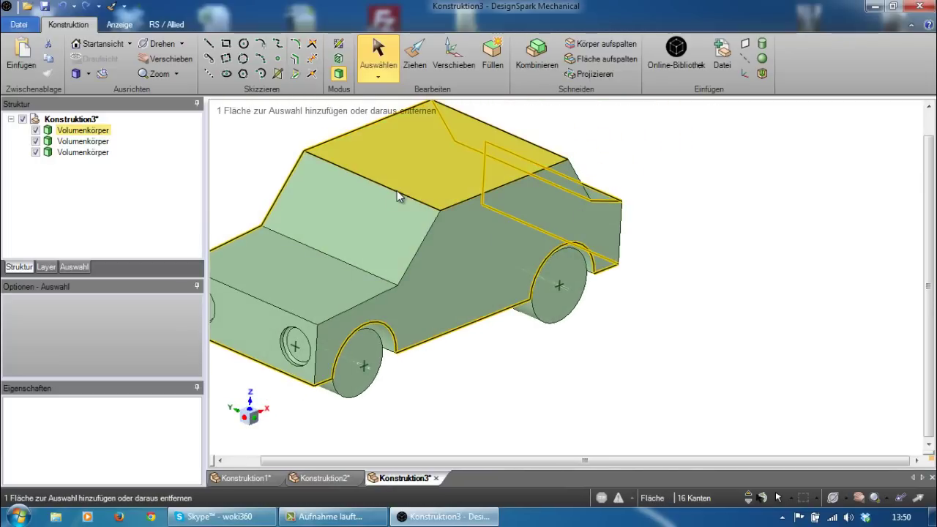
{"action": "left_click", "coordinate": [397, 190]}
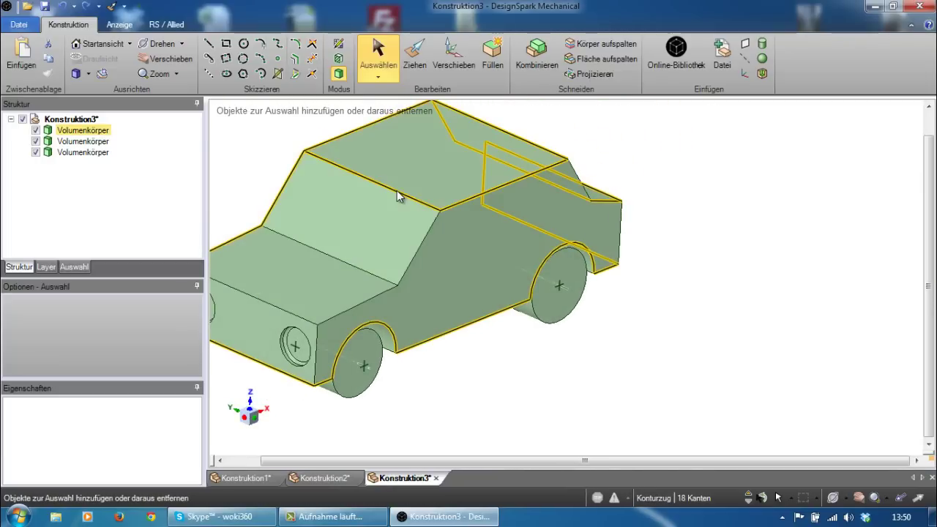
{"action": "left_click", "coordinate": [355, 265]}
{"action": "left_click", "coordinate": [354, 265]}
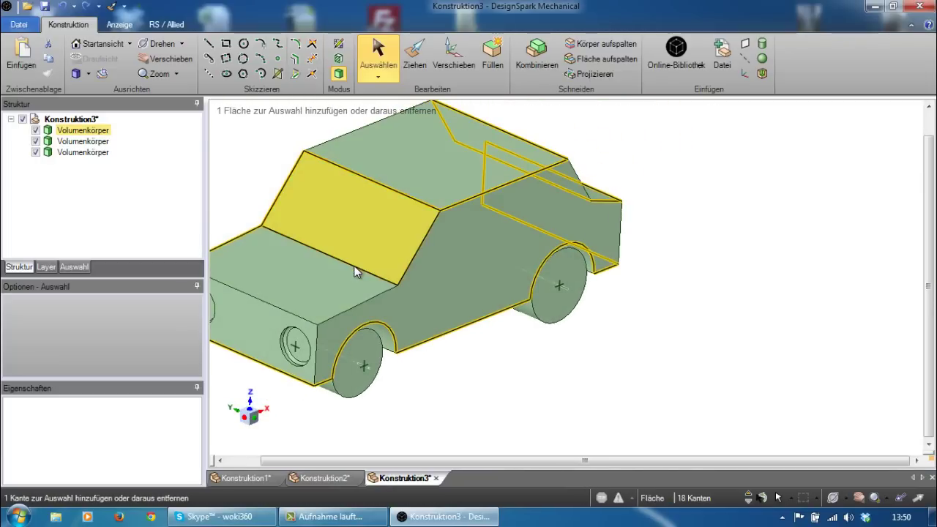
{"action": "double_click", "coordinate": [355, 265]}
{"action": "double_click", "coordinate": [354, 267]}
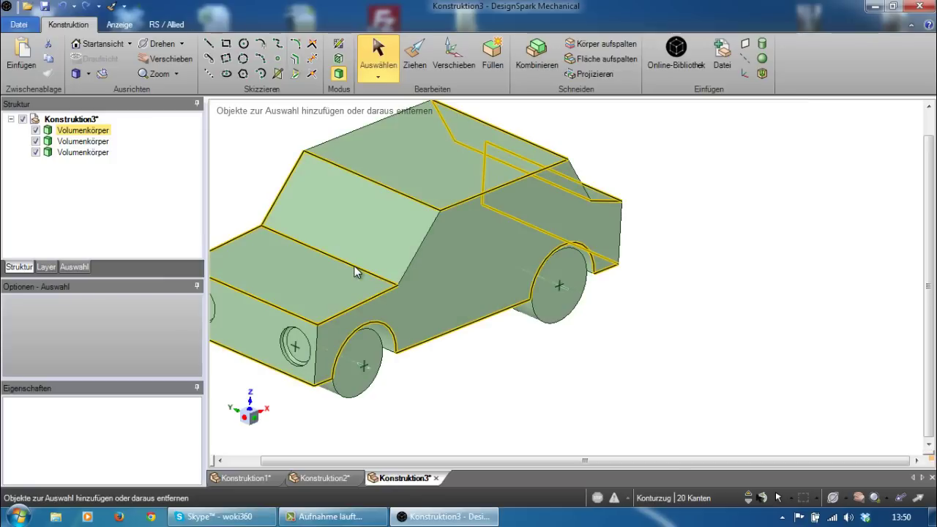
{"action": "left_click", "coordinate": [408, 262]}
{"action": "left_click", "coordinate": [410, 261]}
{"action": "double_click", "coordinate": [410, 261]}
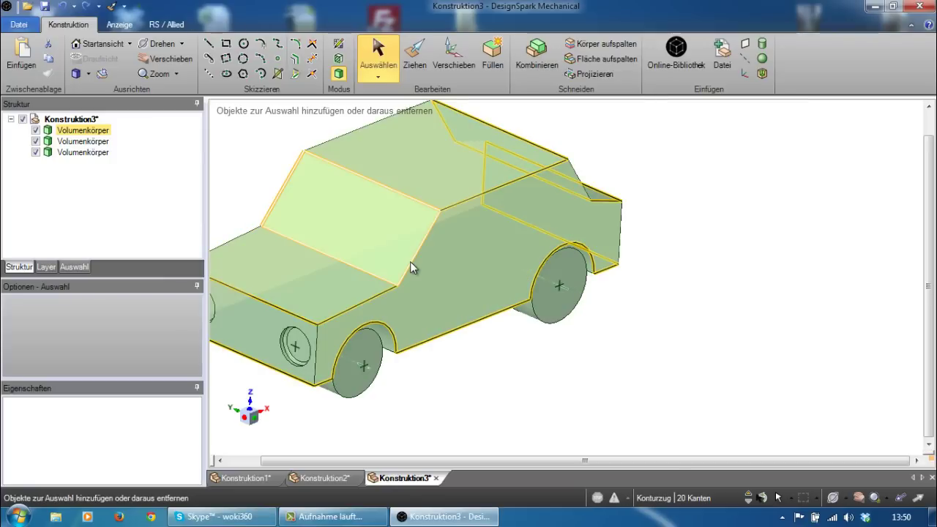
{"action": "left_click", "coordinate": [410, 262]}
{"action": "left_click", "coordinate": [410, 261]}
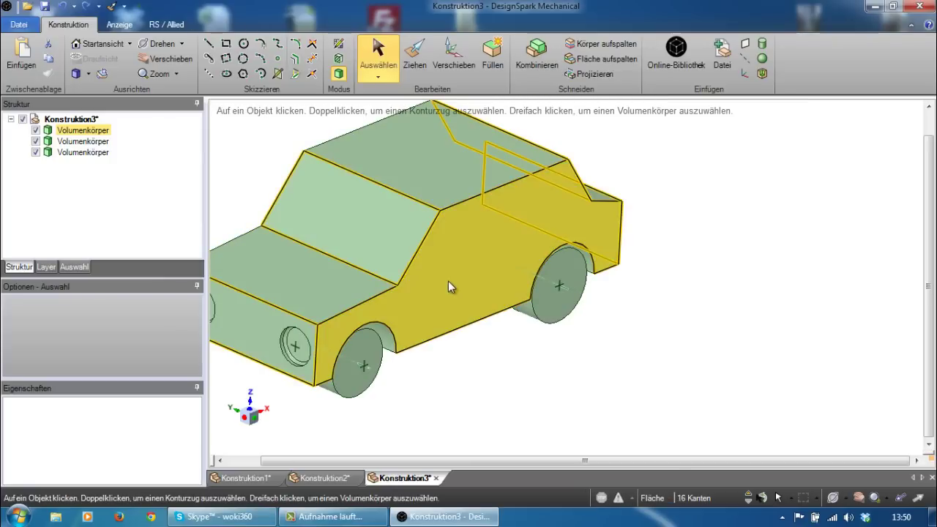
{"action": "middle_click_drag", "start_coordinate": [448, 280], "coordinate": [435, 249]}
{"action": "left_click", "coordinate": [396, 244]}
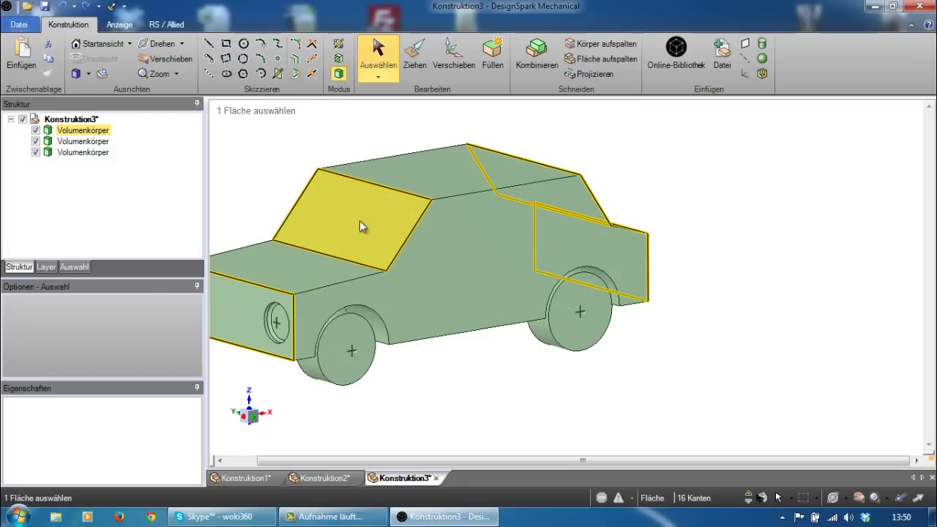
{"action": "left_click", "coordinate": [414, 58]}
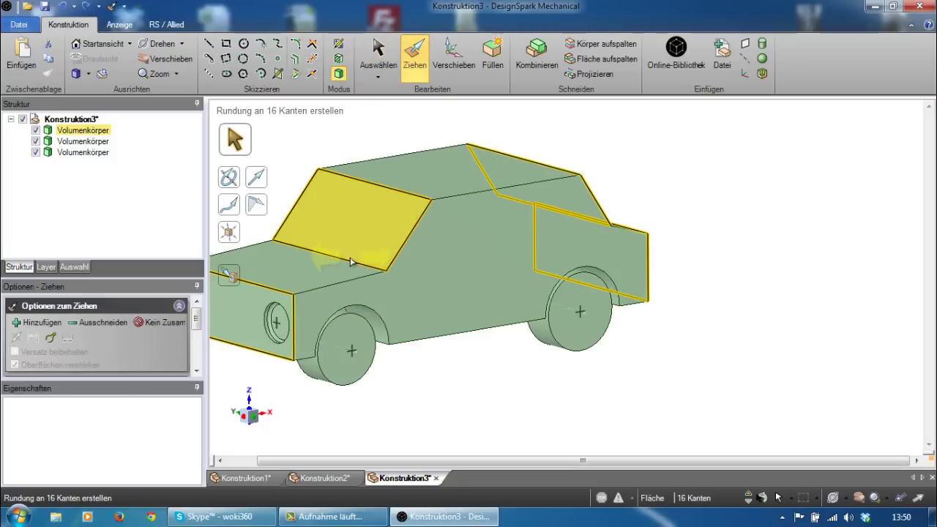
Round the selected body edges, plus the hood's rear and roof side edges, with 1.05 mm fillets.
{"action": "mouse_move", "coordinate": [349, 260]}
{"action": "left_mouse_down"}
{"action": "mouse_move", "coordinate": [330, 257]}
{"action": "mouse_move", "coordinate": [379, 272]}
{"action": "mouse_move", "coordinate": [372, 273]}
{"action": "left_mouse_up"}
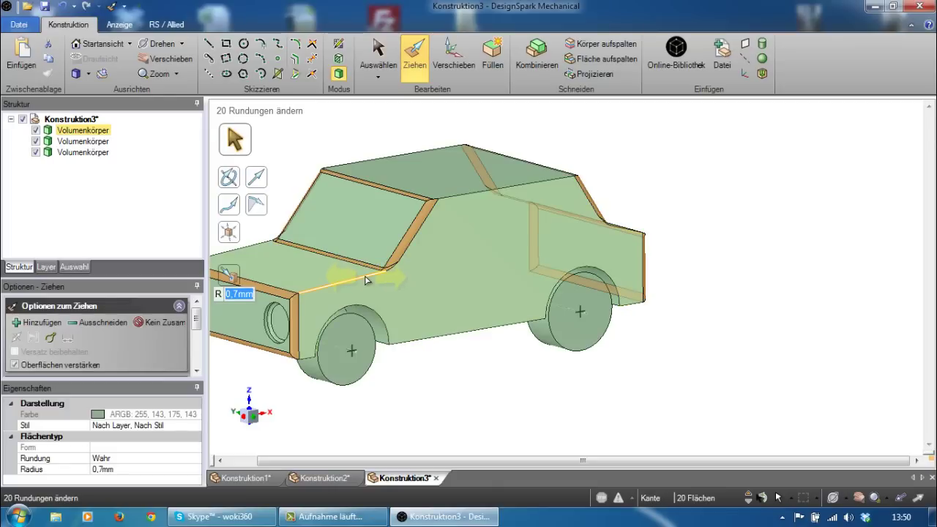
{"action": "left_click", "coordinate": [367, 280]}
{"action": "left_click", "coordinate": [487, 194], "text": "ctrl"}
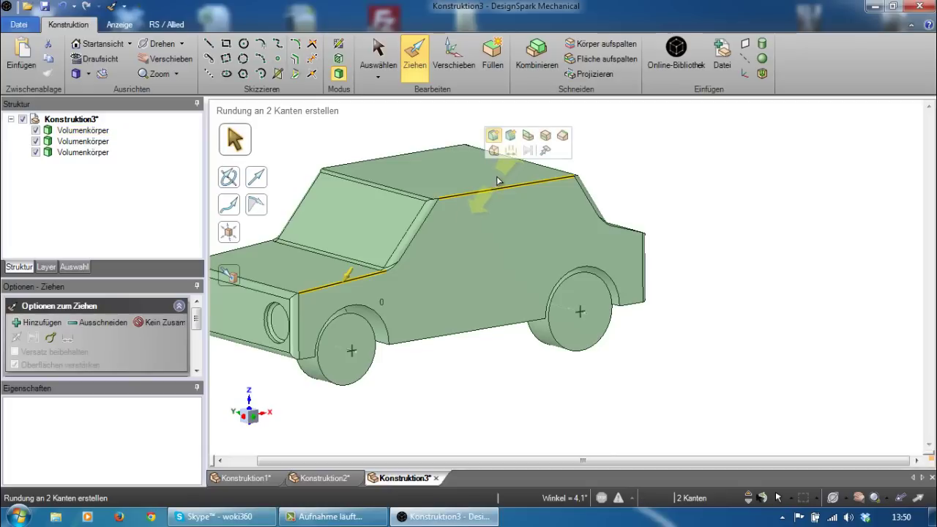
{"action": "left_click_drag", "start_coordinate": [490, 183], "coordinate": [477, 209]}
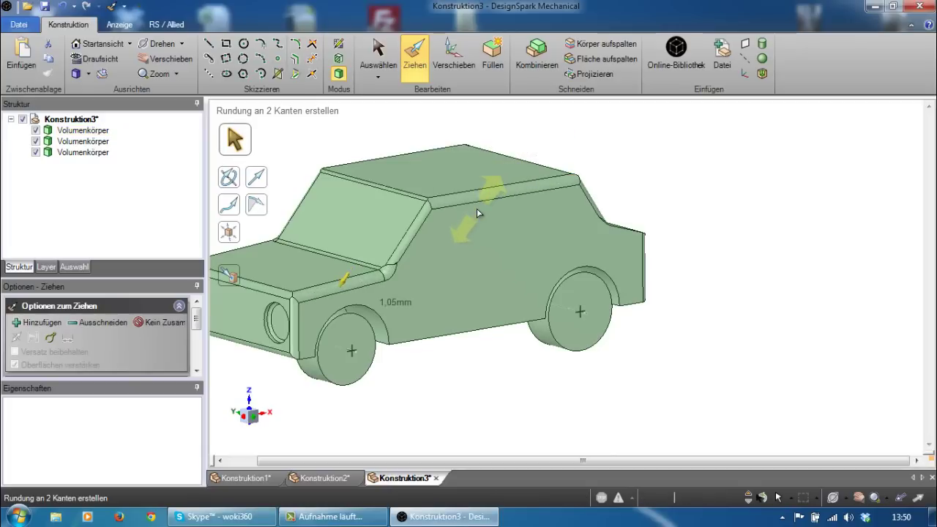
Round the edge below the rear window with the same 1.05 mm fillet.
{"action": "mouse_move", "coordinate": [439, 315]}
{"action": "middle_mouse_down"}
{"action": "mouse_move", "coordinate": [591, 257]}
{"action": "mouse_move", "coordinate": [498, 324]}
{"action": "mouse_move", "coordinate": [597, 276]}
{"action": "middle_mouse_up"}
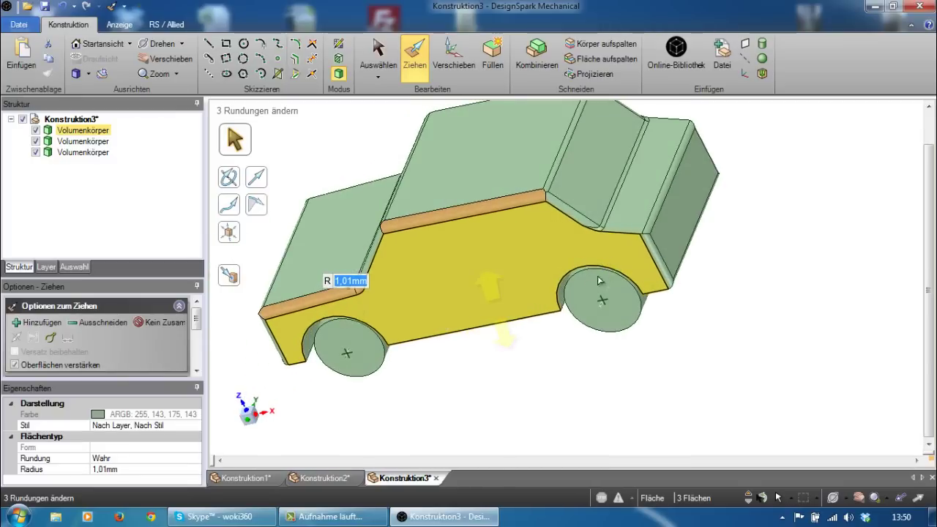
{"action": "left_click", "coordinate": [626, 235]}
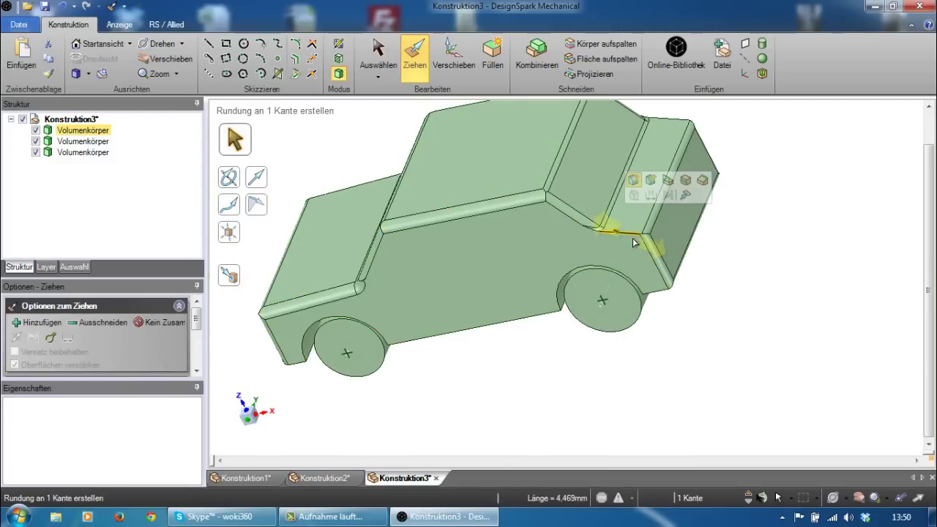
{"action": "left_click_drag", "start_coordinate": [633, 238], "coordinate": [638, 248]}
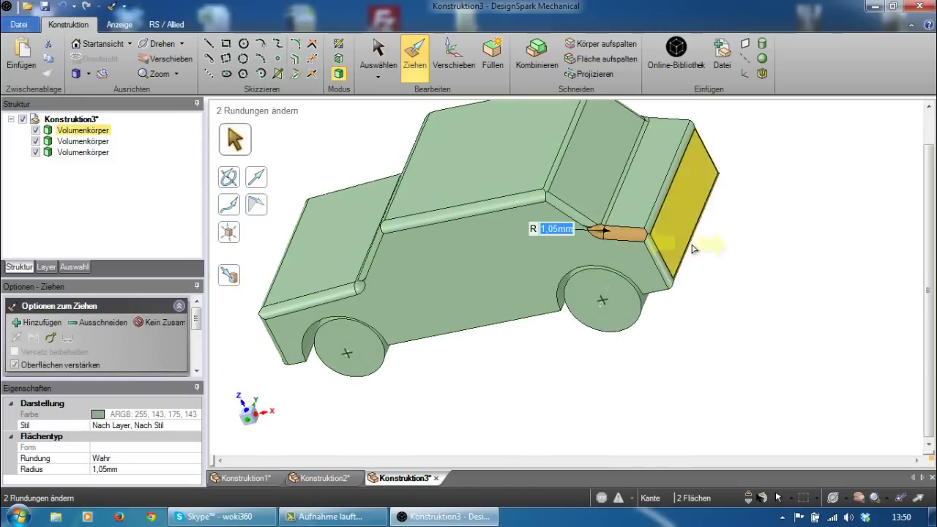
{"action": "scroll", "coordinate": [818, 230], "scroll_direction": "down", "scroll_amount": 3}
{"action": "mouse_move", "coordinate": [566, 287]}
{"action": "middle_mouse_down"}
{"action": "mouse_move", "coordinate": [709, 214]}
{"action": "mouse_move", "coordinate": [715, 199]}
{"action": "mouse_move", "coordinate": [693, 202]}
{"action": "mouse_move", "coordinate": [698, 245]}
{"action": "mouse_move", "coordinate": [681, 203]}
{"action": "mouse_move", "coordinate": [685, 252]}
{"action": "middle_mouse_up"}
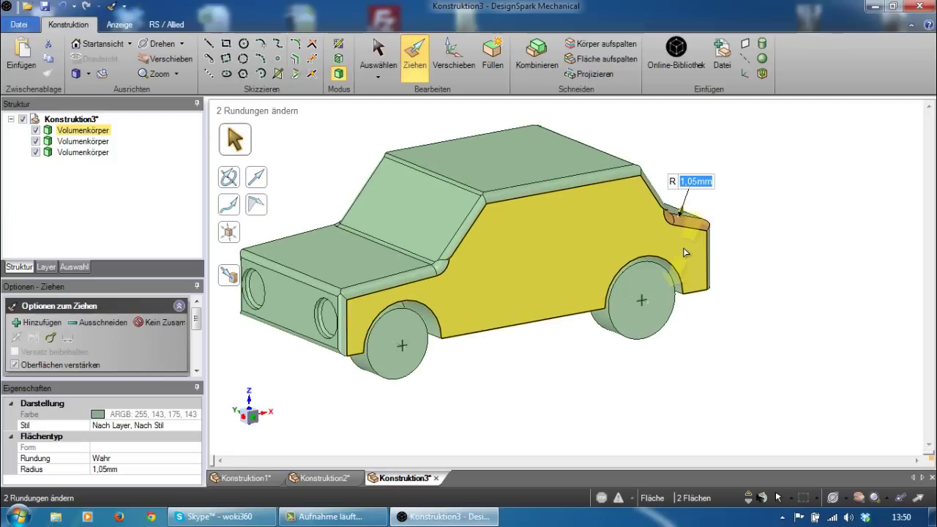
{"action": "scroll", "coordinate": [681, 253], "scroll_direction": "up", "scroll_amount": 1}
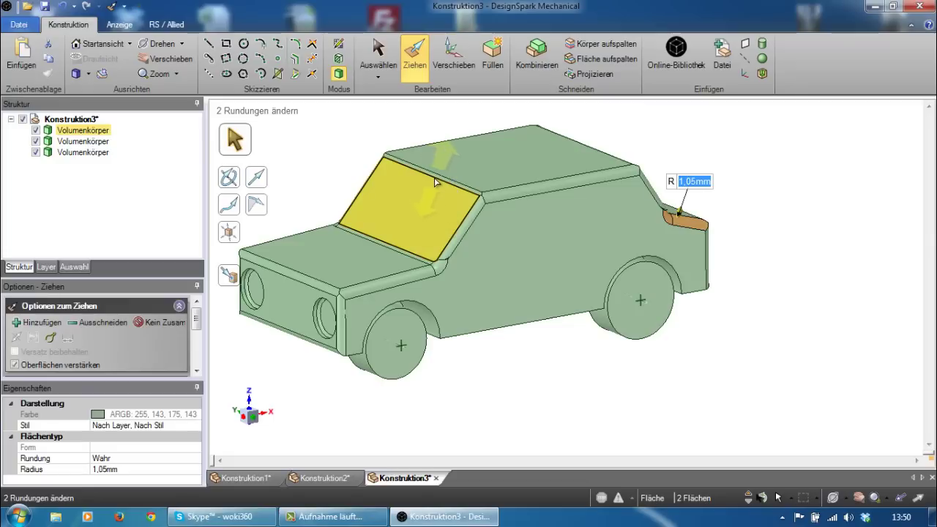
Sketch a 4.472 mm hub circle at the front wheel centre, undoing a stray rear circle.
{"action": "left_click", "coordinate": [244, 44]}
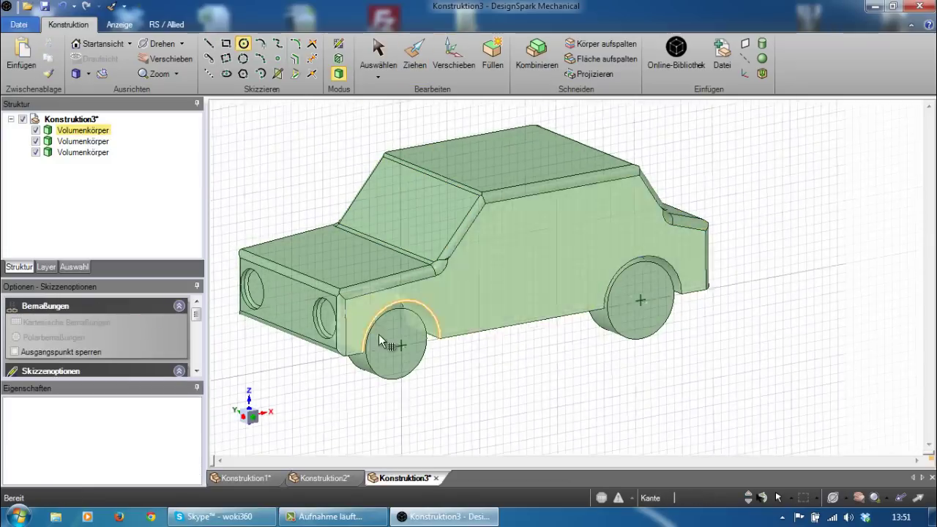
{"action": "left_click", "coordinate": [386, 337]}
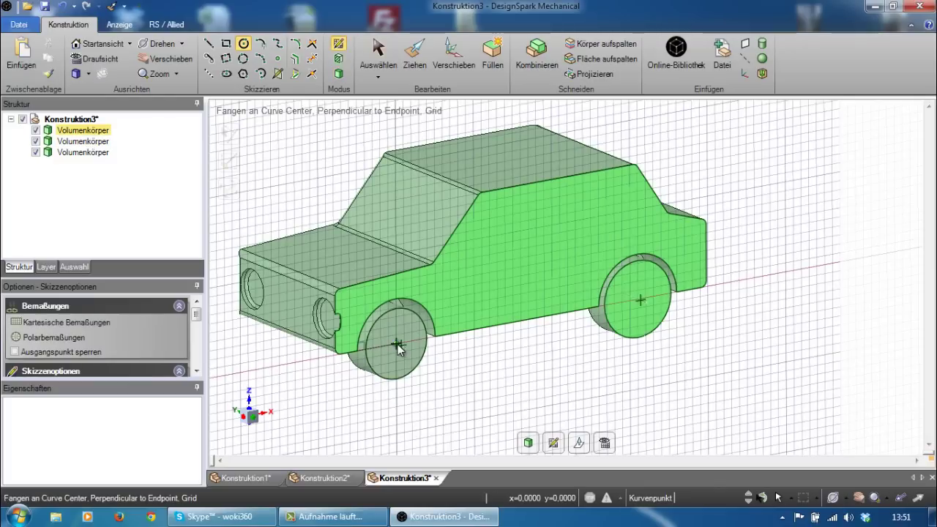
{"action": "left_click", "coordinate": [398, 346]}
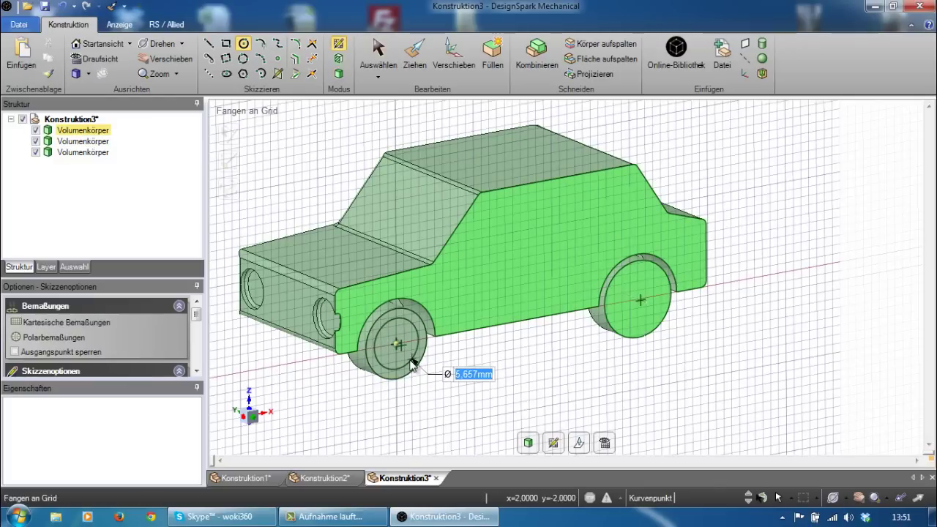
{"action": "left_click", "coordinate": [416, 337]}
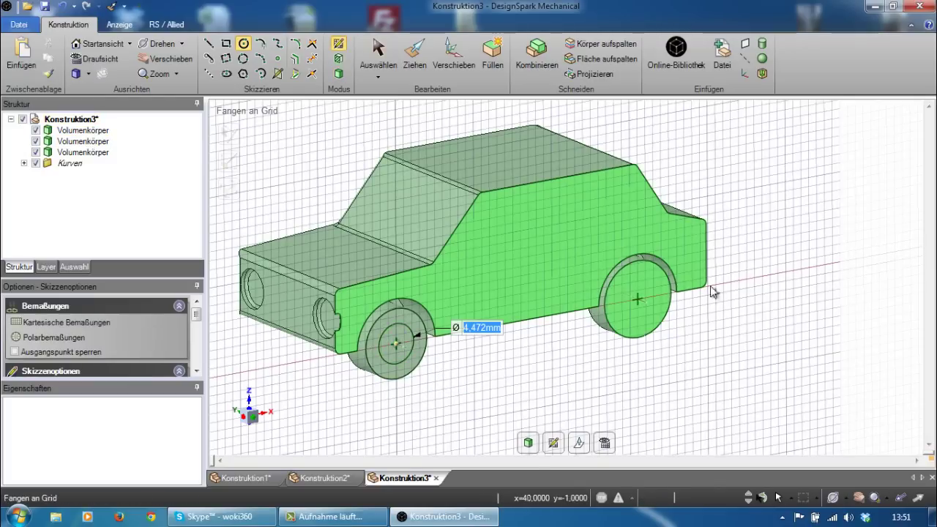
{"action": "left_click", "coordinate": [639, 300]}
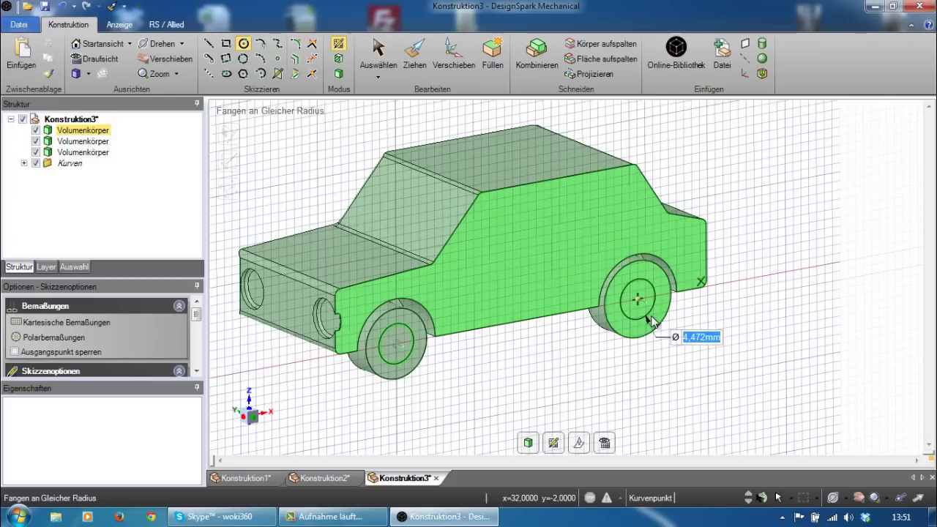
{"action": "left_click", "coordinate": [652, 320]}
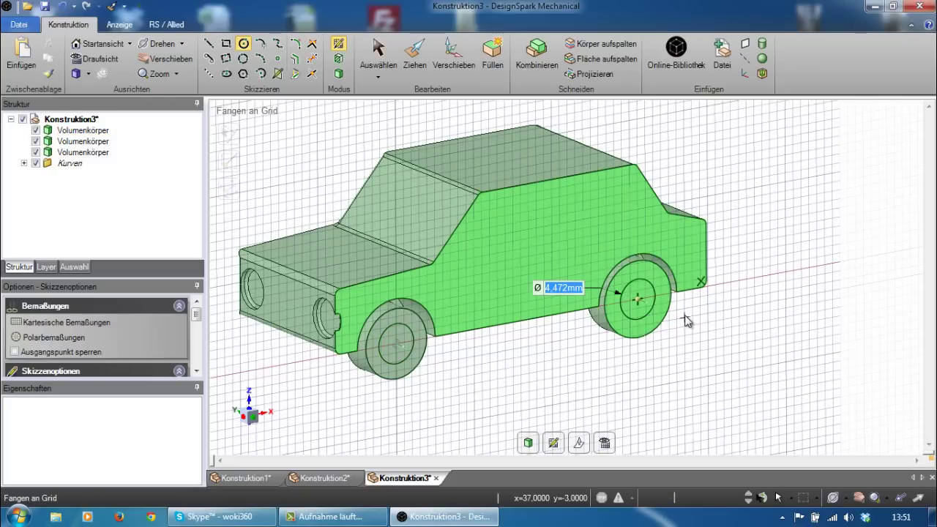
{"action": "key", "text": "ctrl+z"}
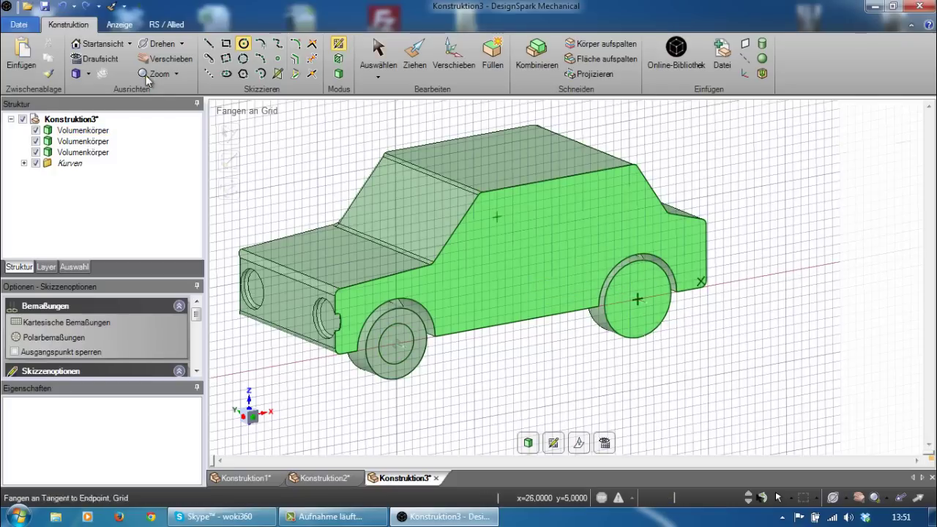
Pull the front wheel's hub face to set it into the wheel.
{"action": "left_click", "coordinate": [414, 58]}
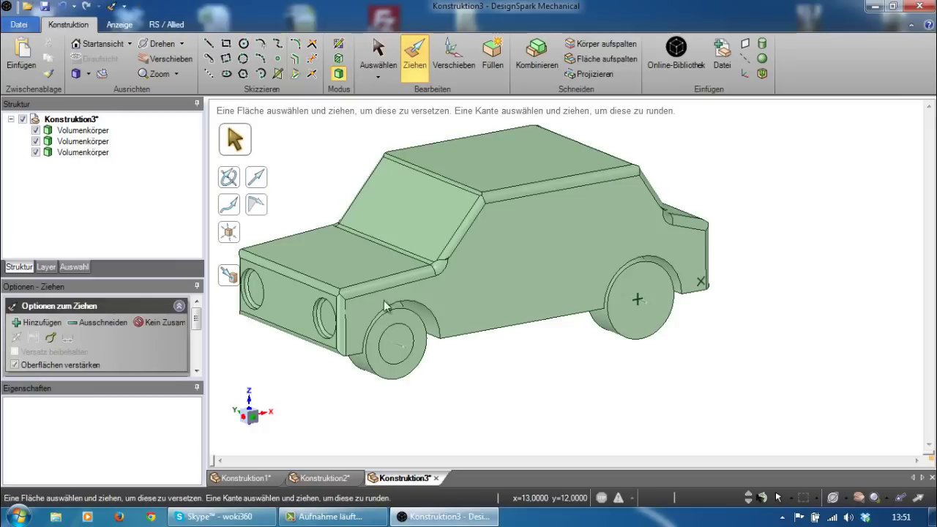
{"action": "left_click", "coordinate": [395, 345]}
{"action": "left_click_drag", "start_coordinate": [400, 348], "coordinate": [396, 348]}
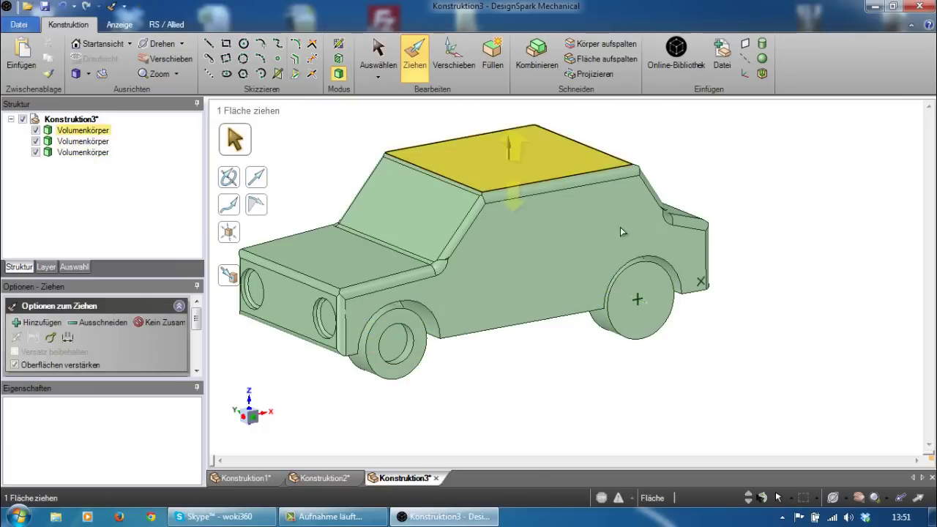
{"action": "left_click", "coordinate": [243, 45]}
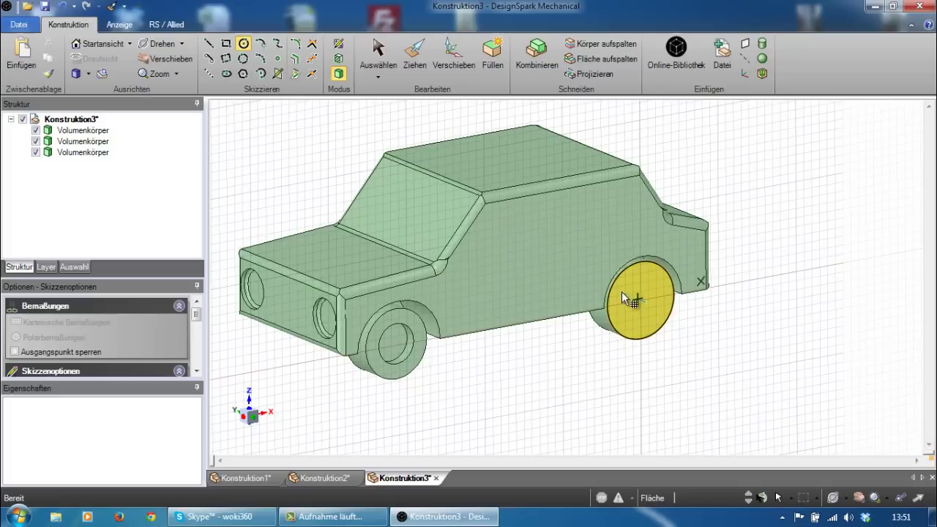
Sketch a 5mm hub circle centred on the rear wheel.
{"action": "left_click", "coordinate": [629, 285]}
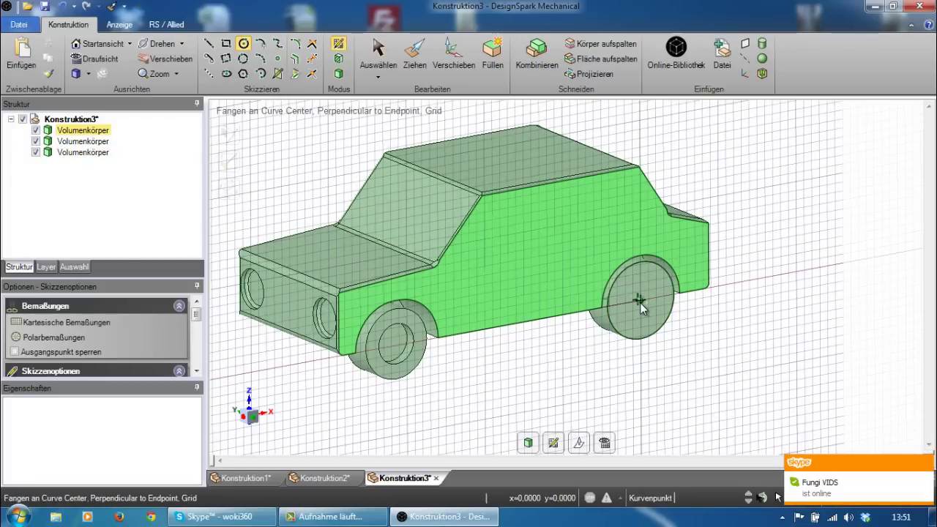
{"action": "left_click", "coordinate": [640, 301]}
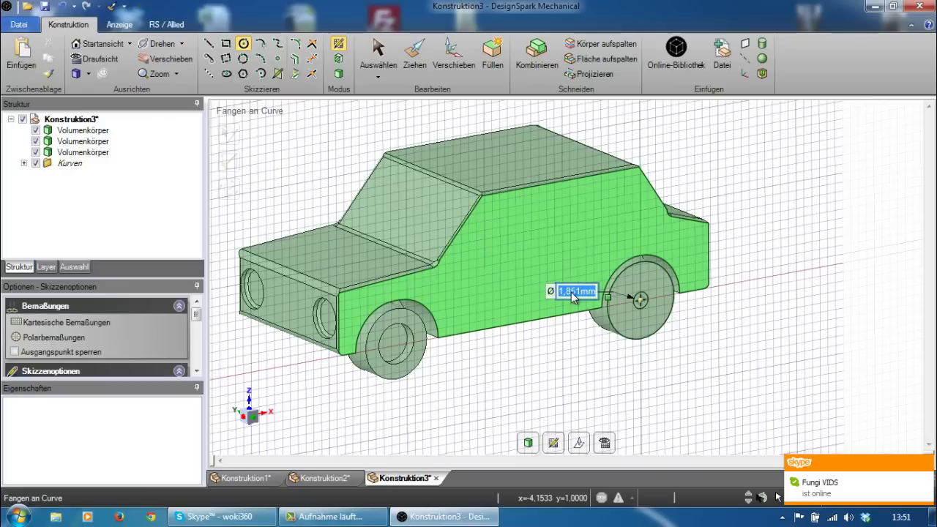
{"action": "type", "text": "5mm"}
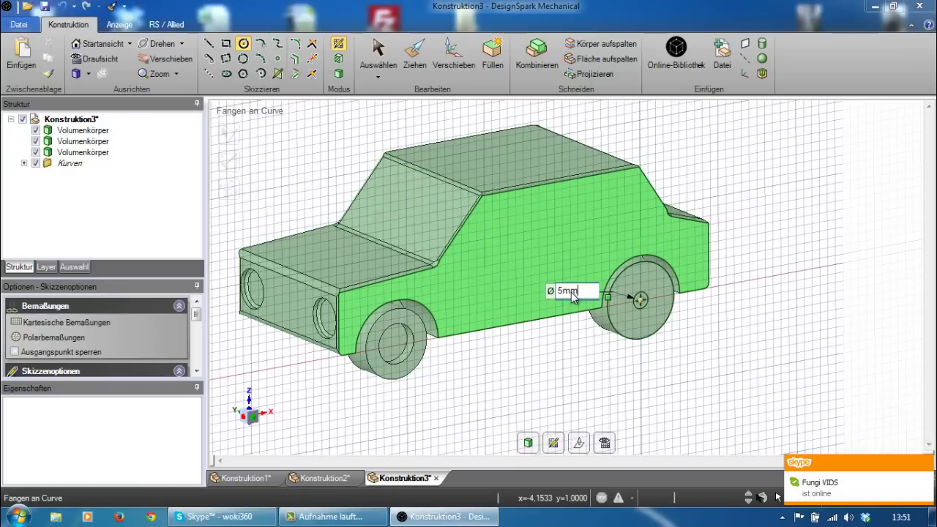
{"action": "key", "text": "Return"}
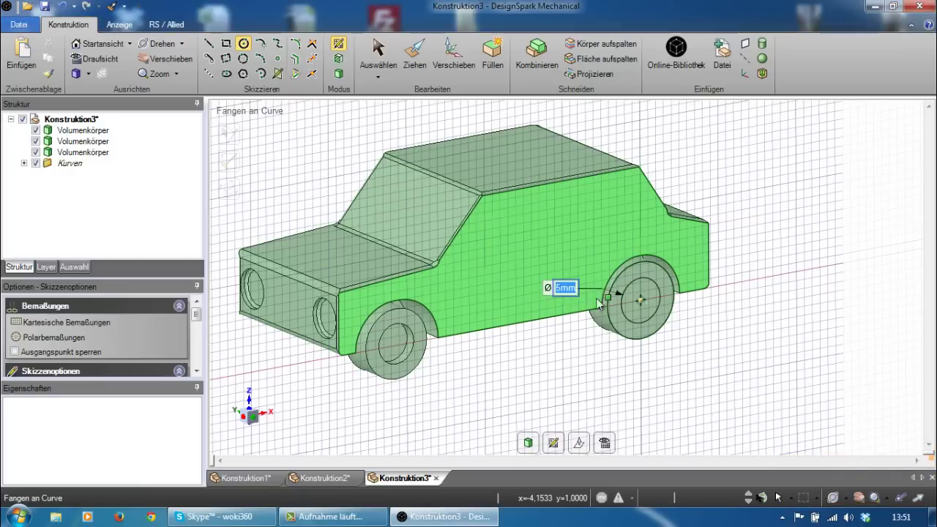
Back in 3D, pull the rear wheel's hub face about 1.1 mm into the wheel.
{"action": "left_click", "coordinate": [340, 76]}
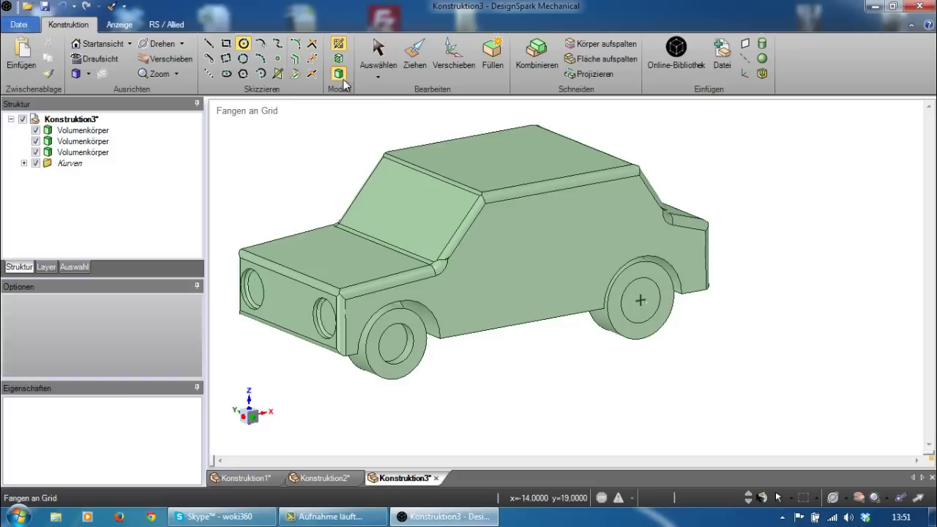
{"action": "left_click", "coordinate": [654, 303]}
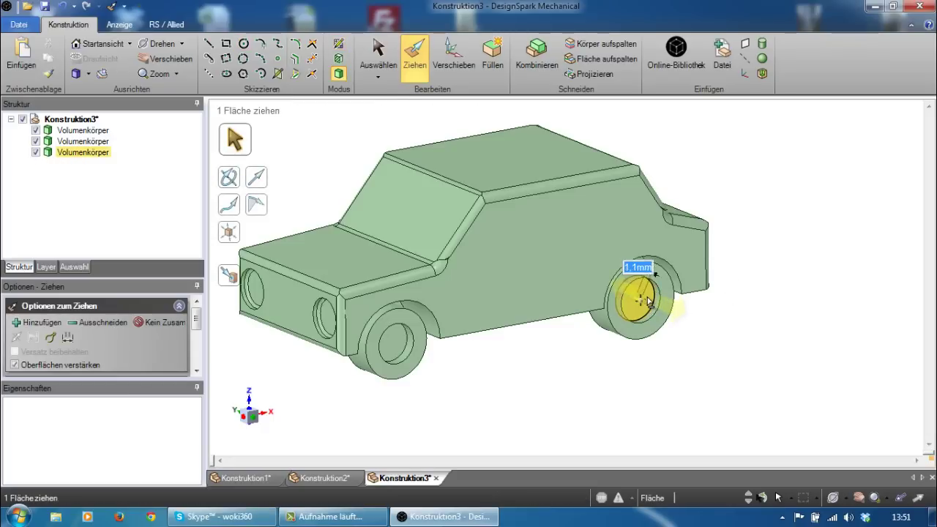
{"action": "left_click", "coordinate": [658, 298]}
{"action": "scroll", "coordinate": [658, 297], "scroll_direction": "down", "scroll_amount": 2}
{"action": "left_click", "coordinate": [574, 309]}
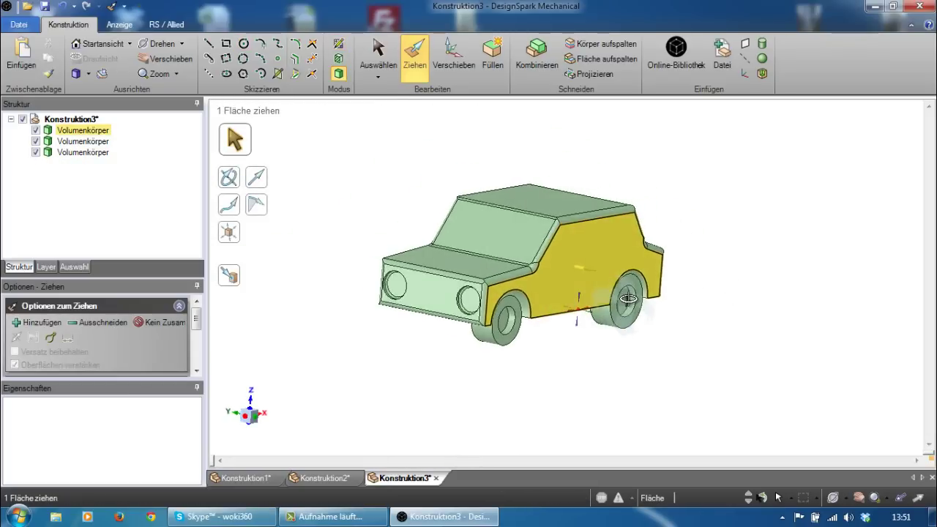
{"action": "left_click", "coordinate": [847, 303]}
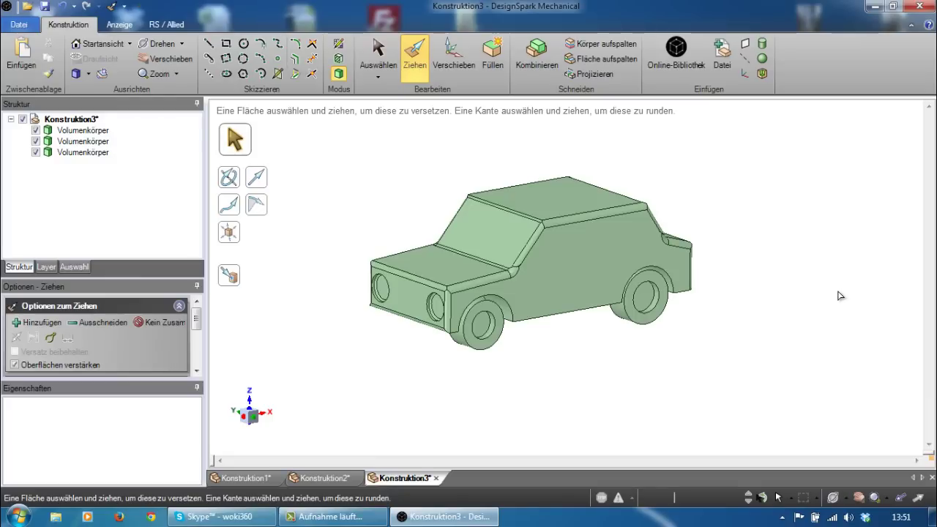
{"action": "left_click", "coordinate": [593, 207]}
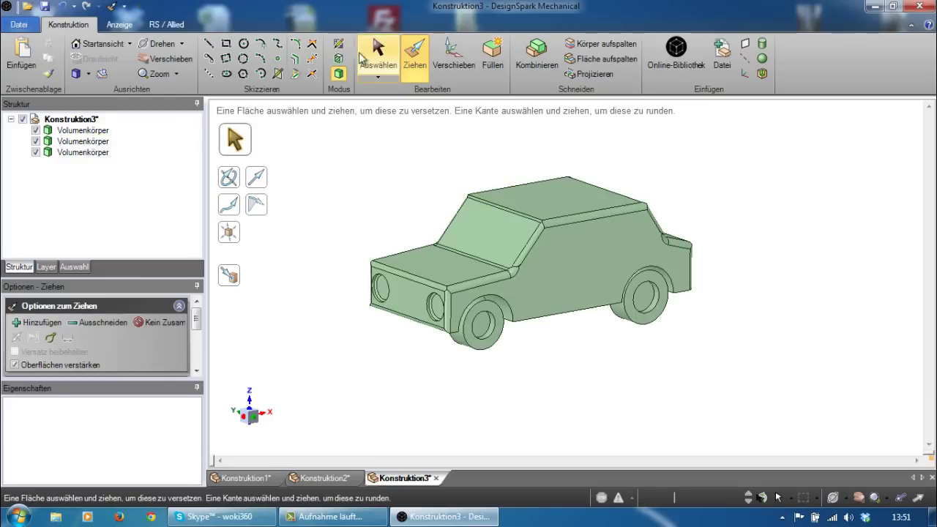
Drag the windshield's top edge outward with Ziehen to form a roof strip.
{"action": "left_click", "coordinate": [520, 217]}
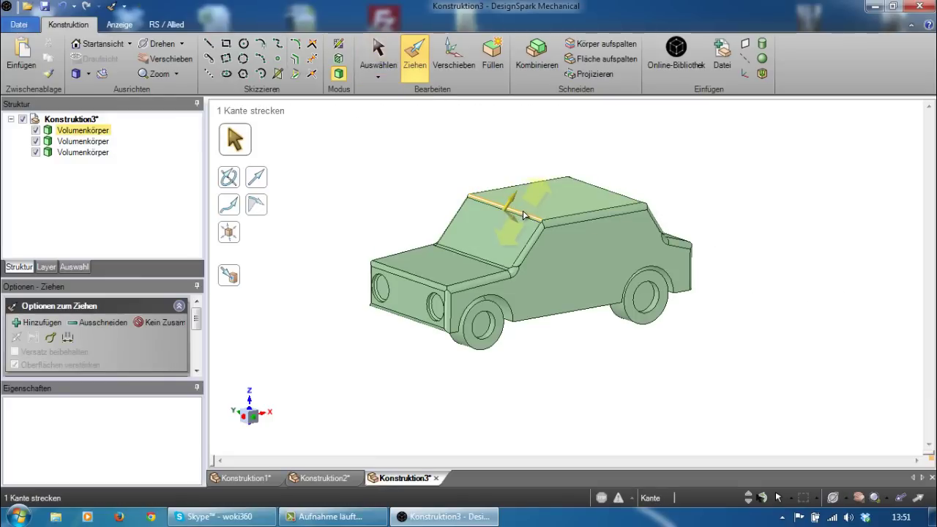
{"action": "left_click", "coordinate": [523, 215]}
{"action": "left_click_drag", "start_coordinate": [525, 215], "coordinate": [540, 254]}
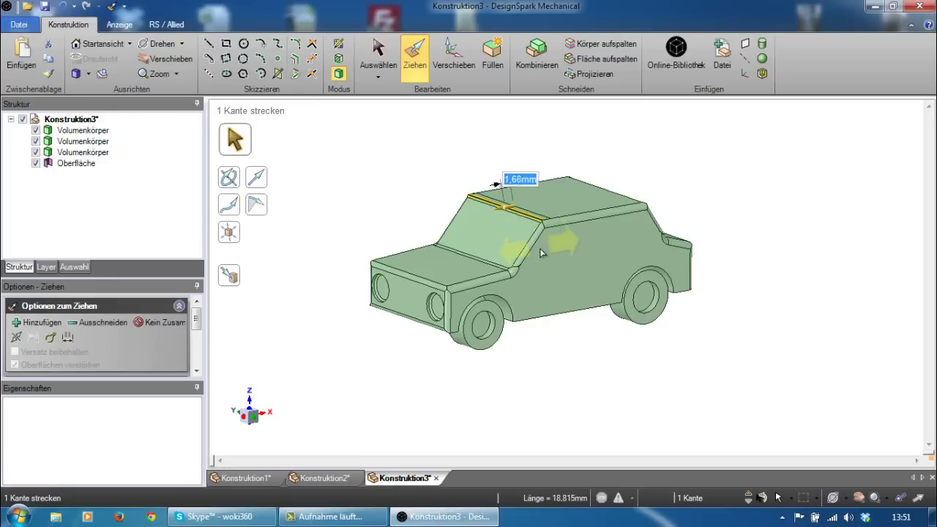
{"action": "scroll", "coordinate": [535, 242], "scroll_direction": "down", "scroll_amount": 2}
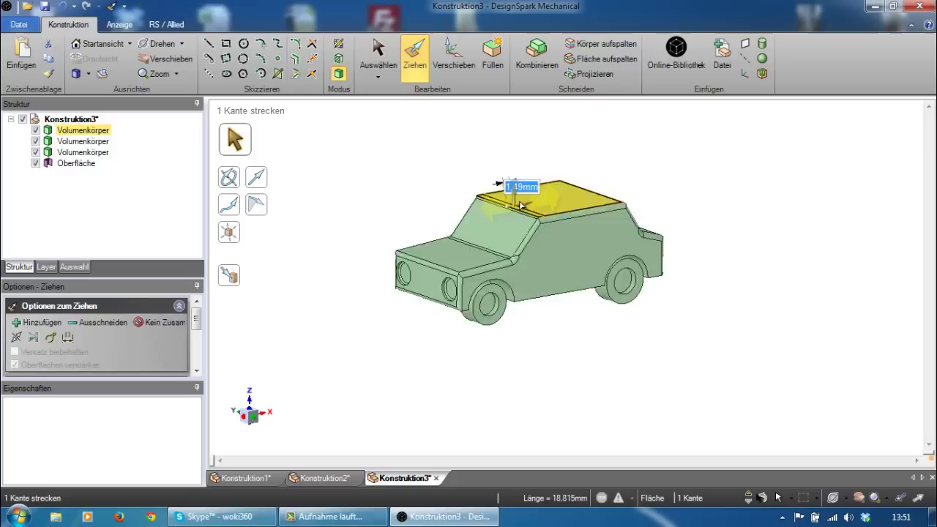
{"action": "scroll", "coordinate": [519, 207], "scroll_direction": "up", "scroll_amount": 5}
{"action": "scroll", "coordinate": [519, 207], "scroll_direction": "up", "scroll_amount": 2}
{"action": "scroll", "coordinate": [512, 202], "scroll_direction": "down", "scroll_amount": 3}
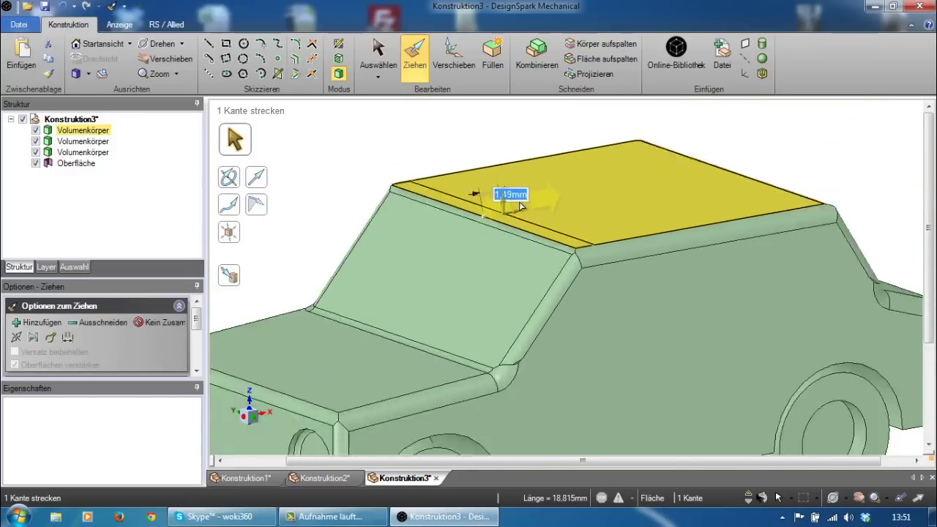
{"action": "scroll", "coordinate": [502, 199], "scroll_direction": "down", "scroll_amount": 2}
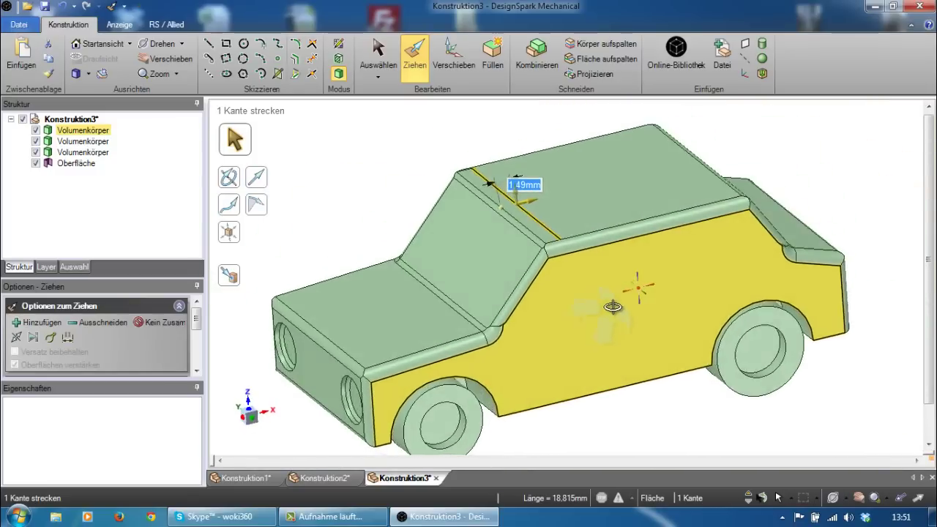
{"action": "scroll", "coordinate": [556, 211], "scroll_direction": "down", "scroll_amount": 3}
{"action": "scroll", "coordinate": [556, 211], "scroll_direction": "up", "scroll_amount": 6}
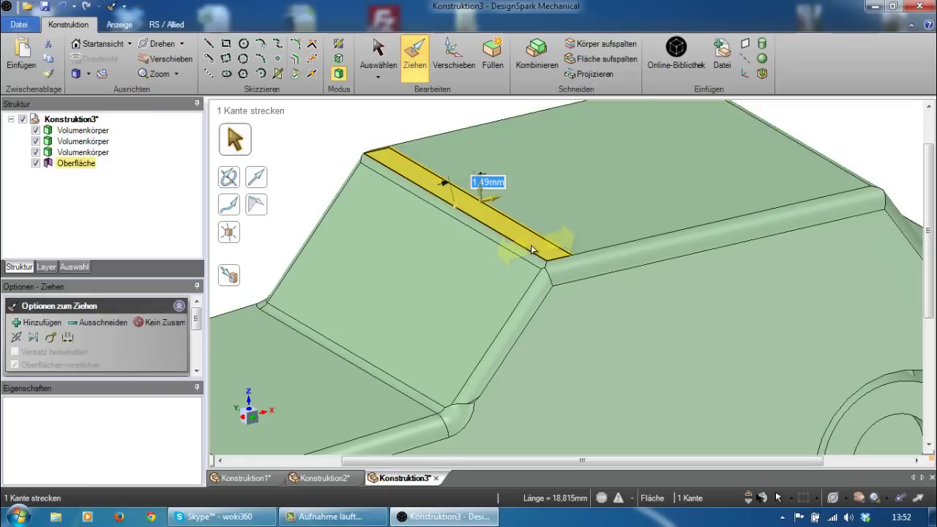
Inspect the new roof strip from slightly rotated angles, then clear the selection.
{"action": "left_click", "coordinate": [519, 248]}
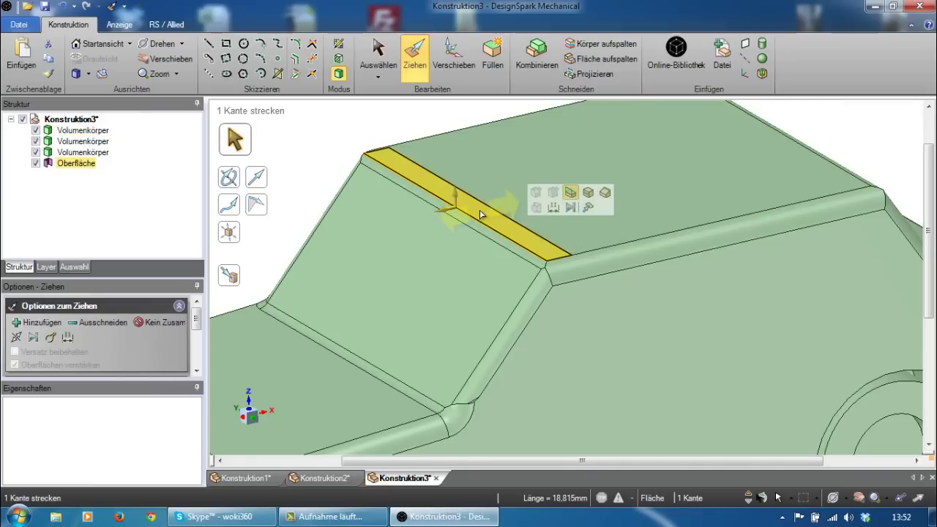
{"action": "scroll", "coordinate": [472, 210], "scroll_direction": "down", "scroll_amount": 5}
{"action": "mouse_move", "coordinate": [512, 267]}
{"action": "middle_mouse_down"}
{"action": "mouse_move", "coordinate": [536, 256]}
{"action": "mouse_move", "coordinate": [523, 268]}
{"action": "middle_mouse_up"}
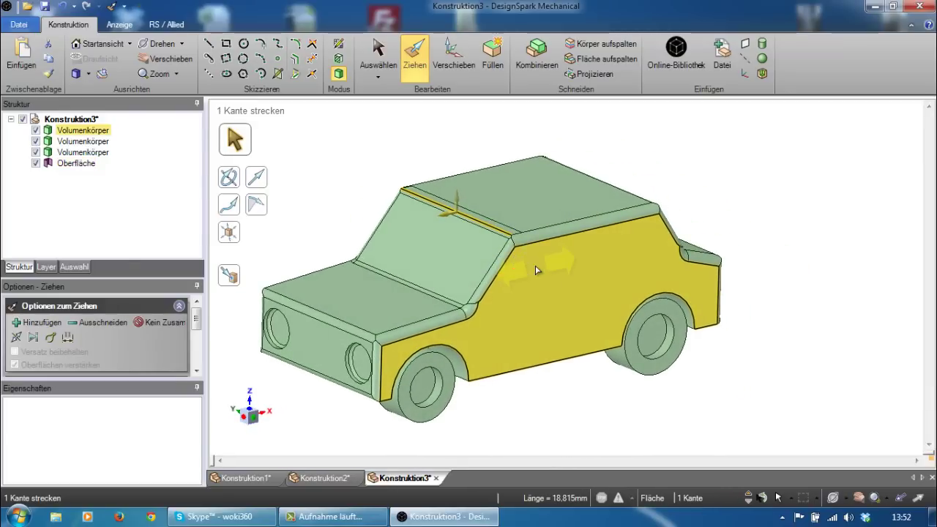
{"action": "scroll", "coordinate": [475, 251], "scroll_direction": "down", "scroll_amount": 2}
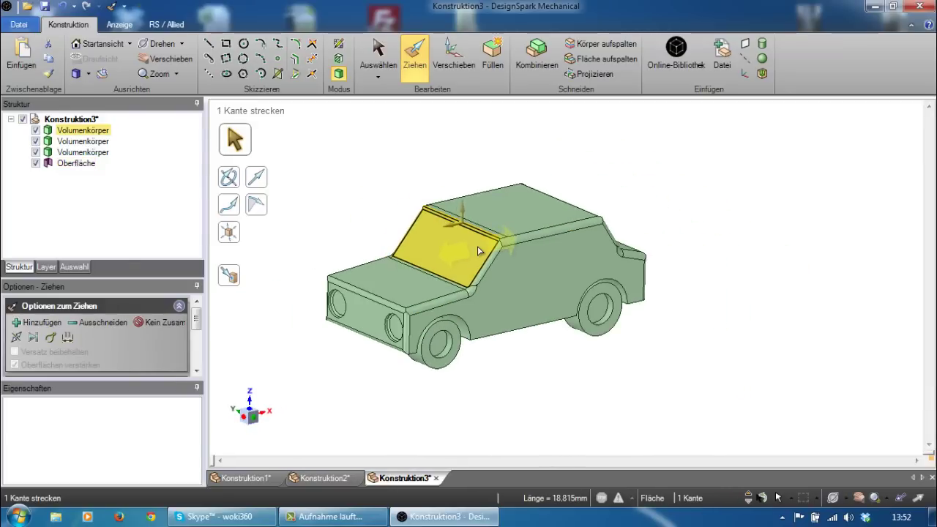
{"action": "middle_click_drag", "start_coordinate": [680, 280], "coordinate": [680, 279]}
{"action": "left_click", "coordinate": [681, 290]}
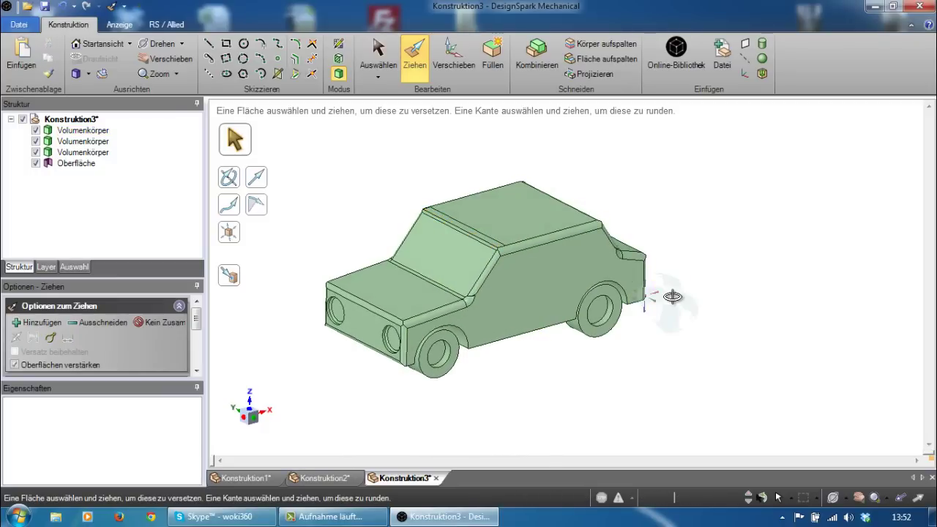
{"action": "middle_click_drag", "start_coordinate": [672, 296], "coordinate": [680, 288]}
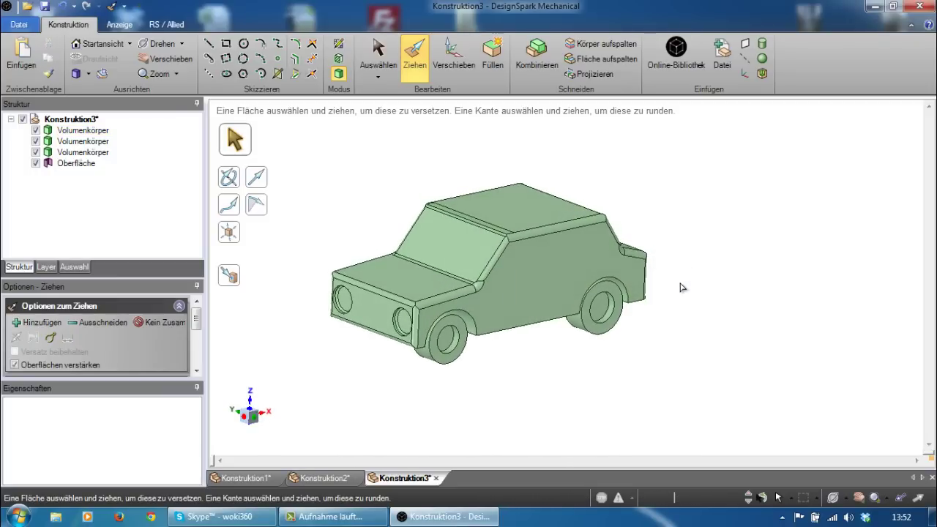